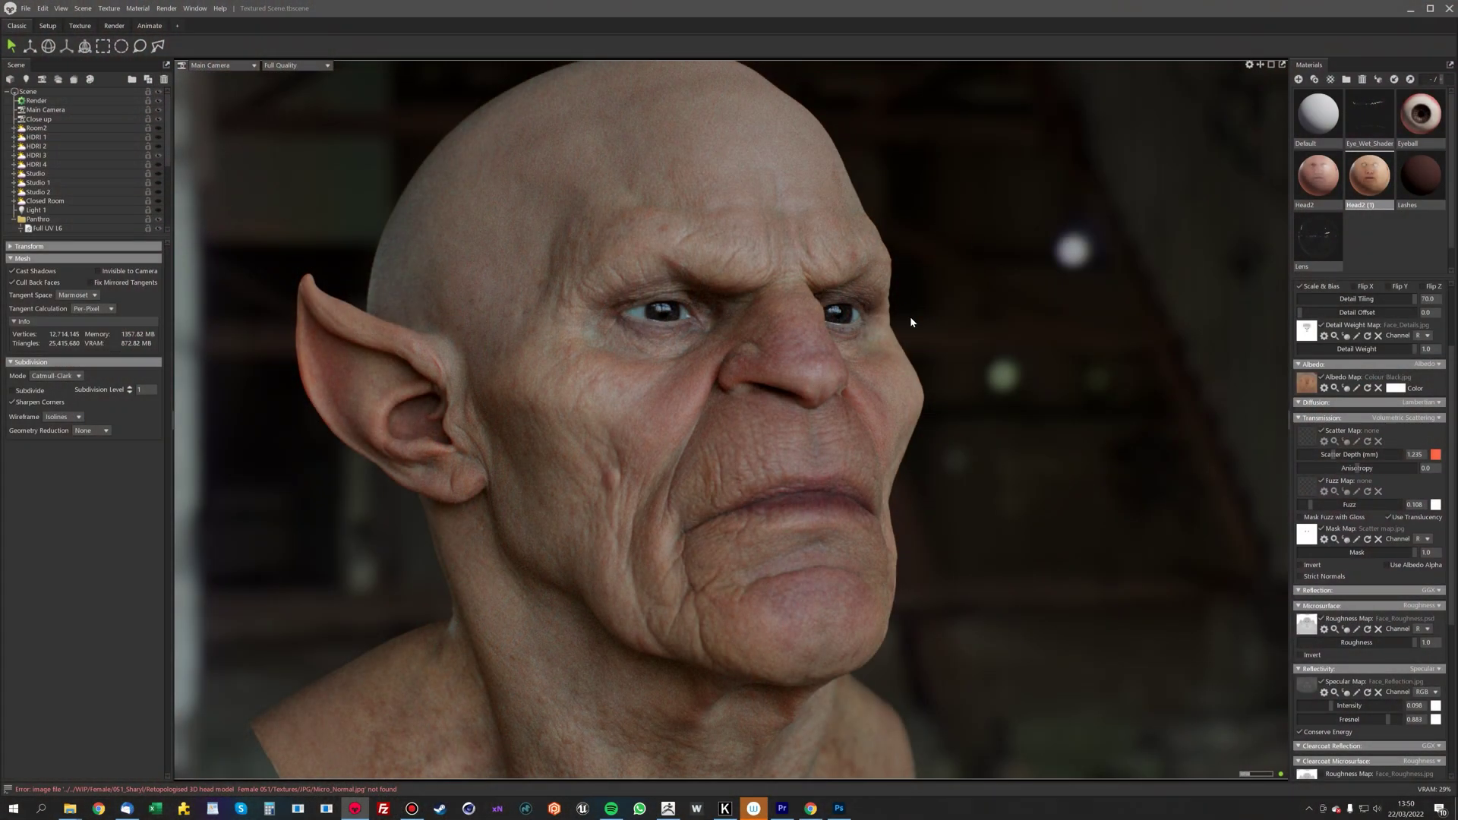
# - Switch to Chrome and look through the Female HD Displacement Maps on the 3D Scan Store site
pyautogui.moveTo(910, 347); pyautogui.dragTo(806, 351)
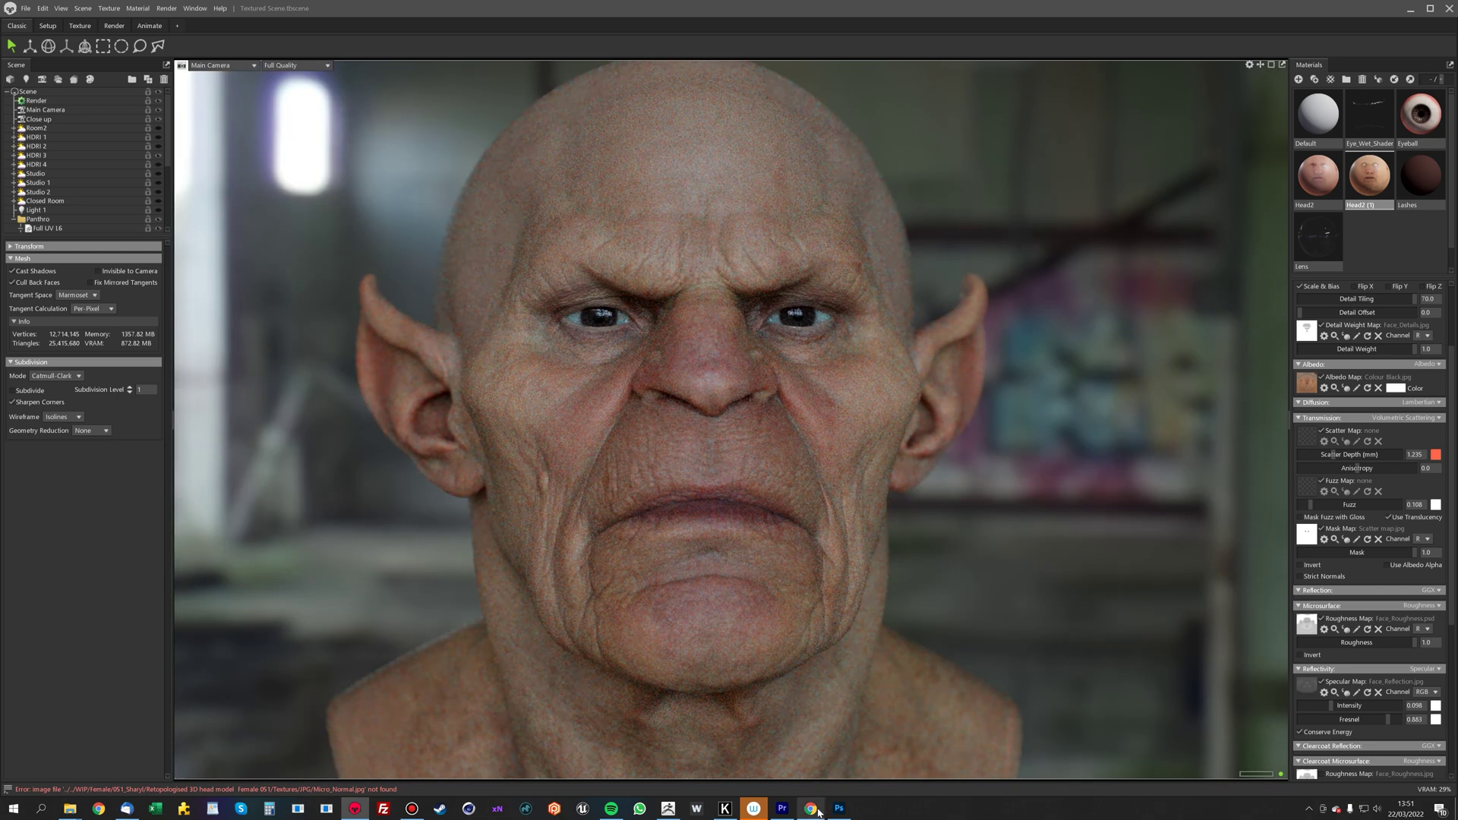
pyautogui.click(811, 809)
pyautogui.scroll(2, 608, 297)
pyautogui.scroll(-1, 1058, 365)
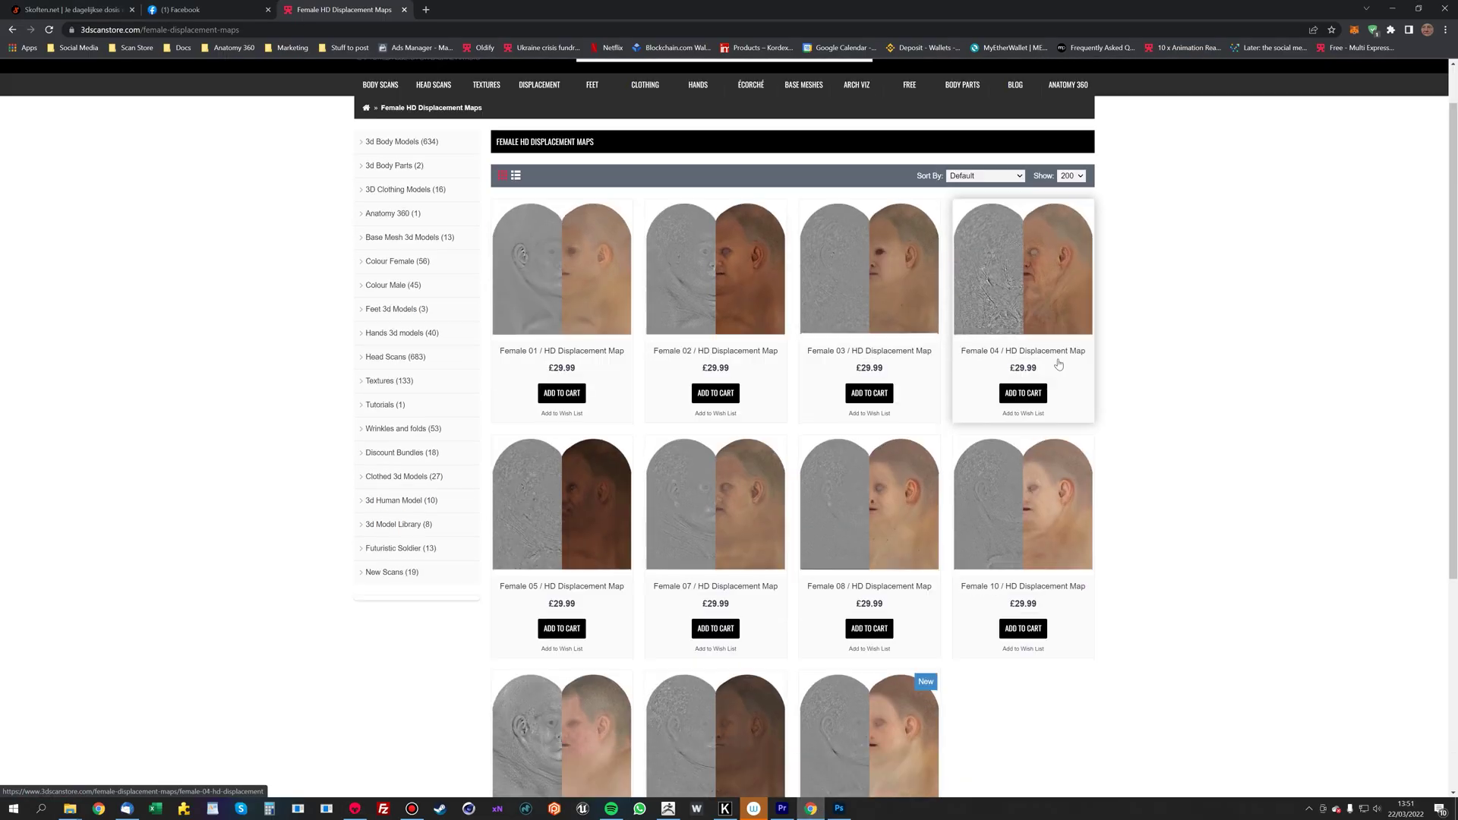
pyautogui.scroll(-2, 598, 380)
pyautogui.scroll(3, 578, 365)
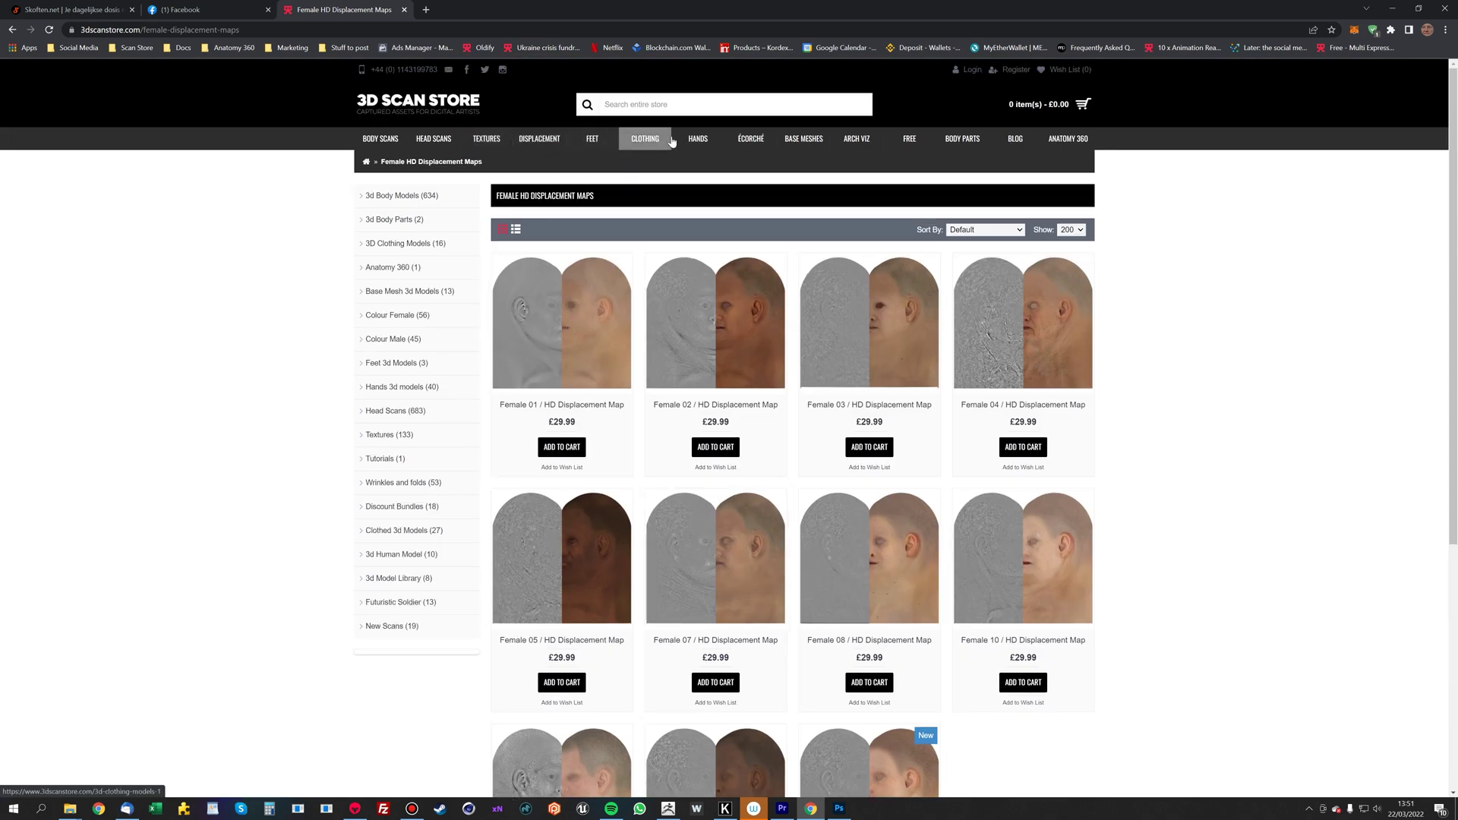
# - Open the store's female head texture maps category and browse the albedo maps
pyautogui.moveTo(484, 139)
pyautogui.click(571, 229)
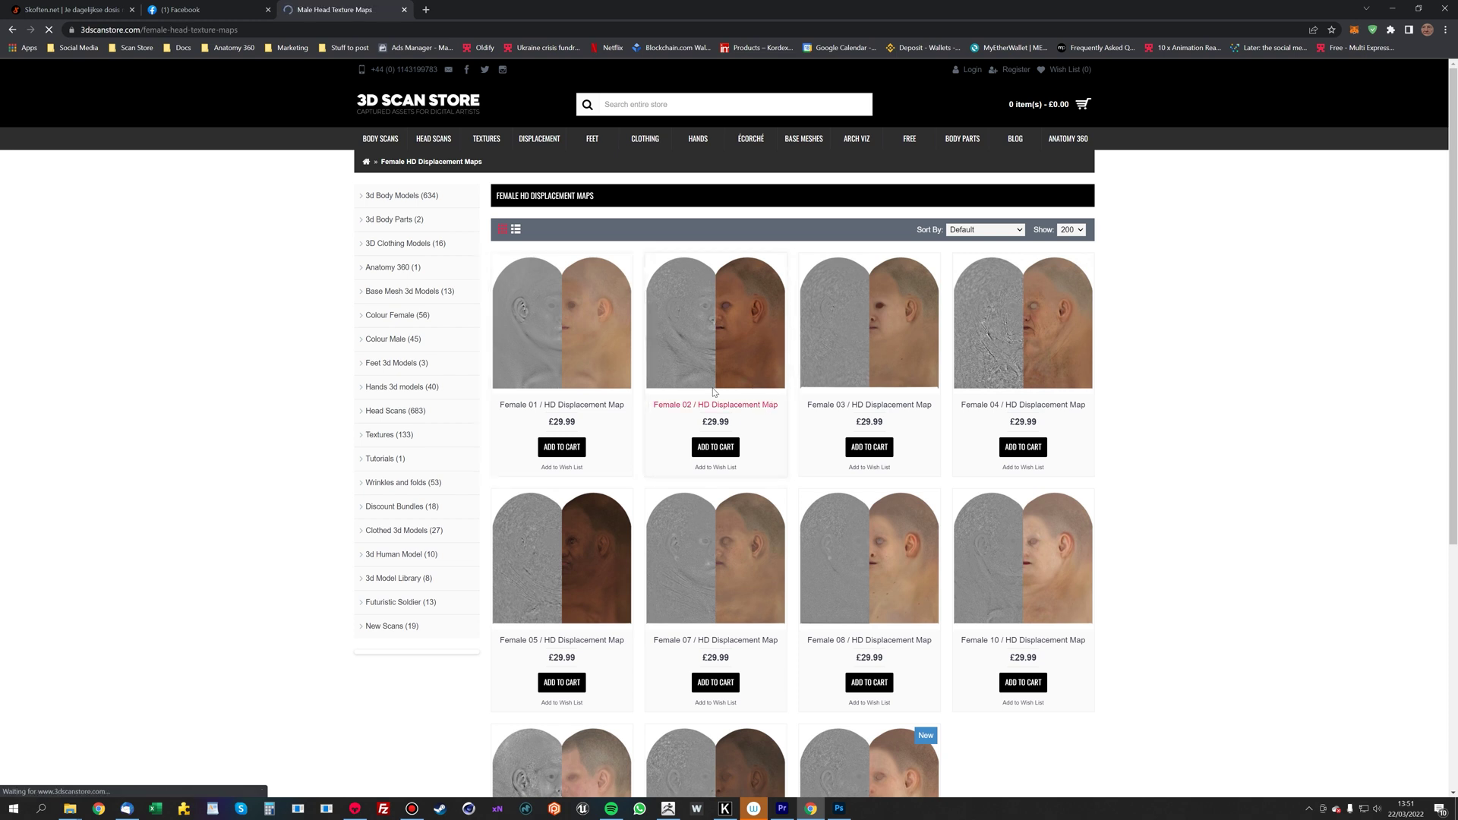
pyautogui.scroll(-9, 718, 365)
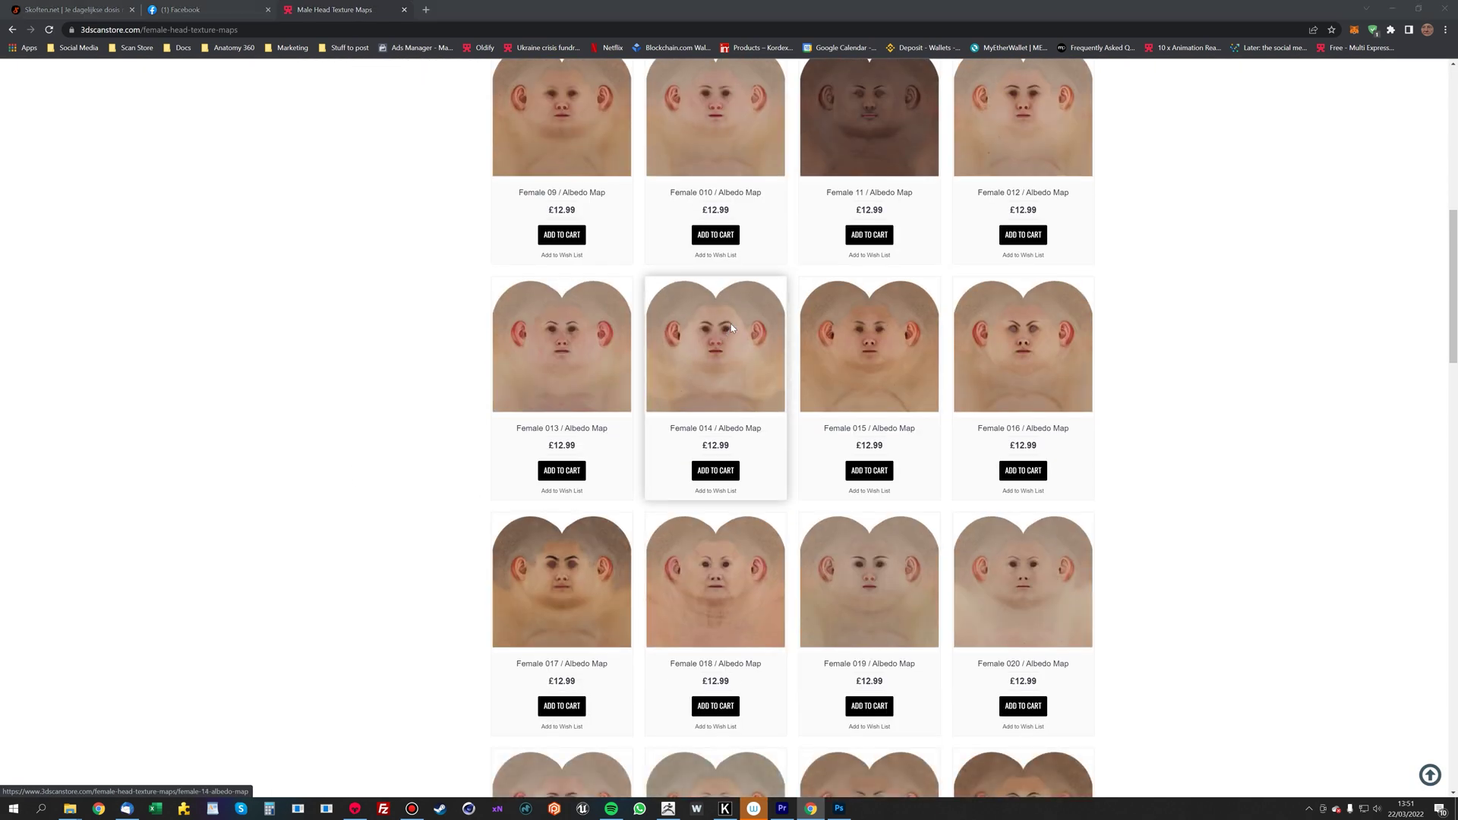
# - Switch to Albedo+Cavity_Maps.psd in Photoshop and collapse the Cavity and Colour layer groups
pyautogui.hotkey('alt', 'Tab')
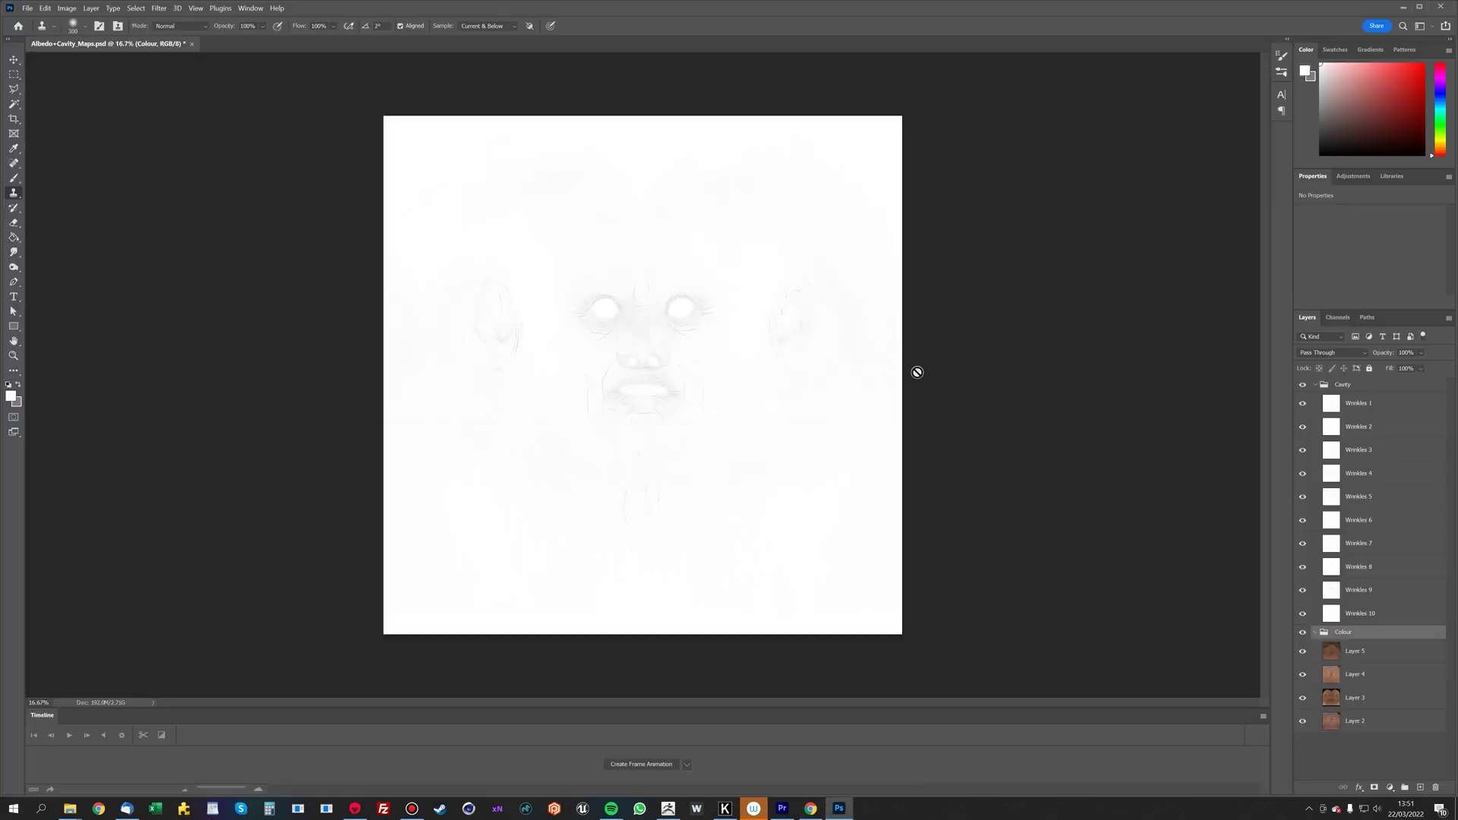
pyautogui.hotkey('ctrl', '+')
pyautogui.click(1316, 385)
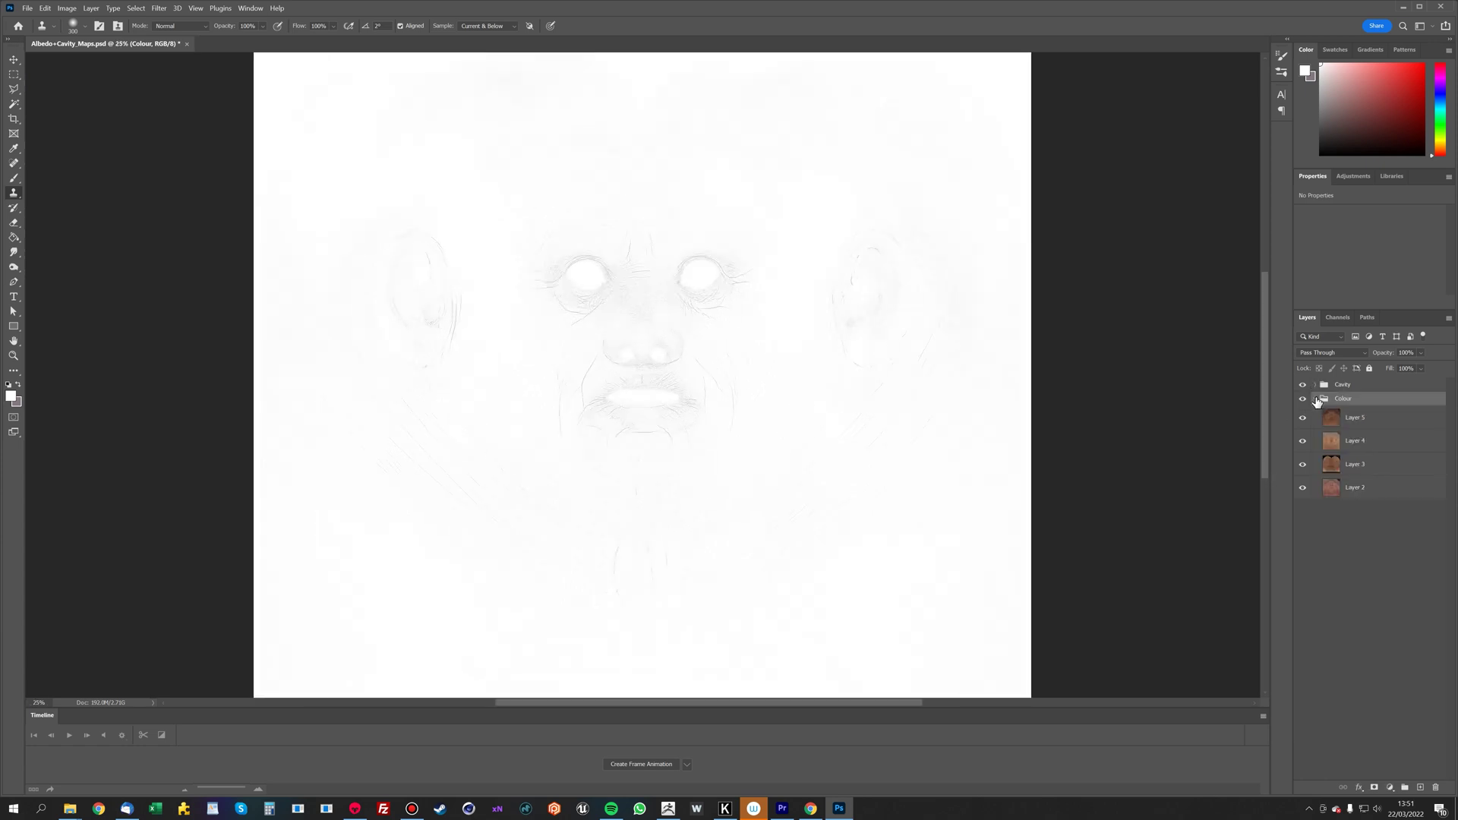
pyautogui.click(1315, 399)
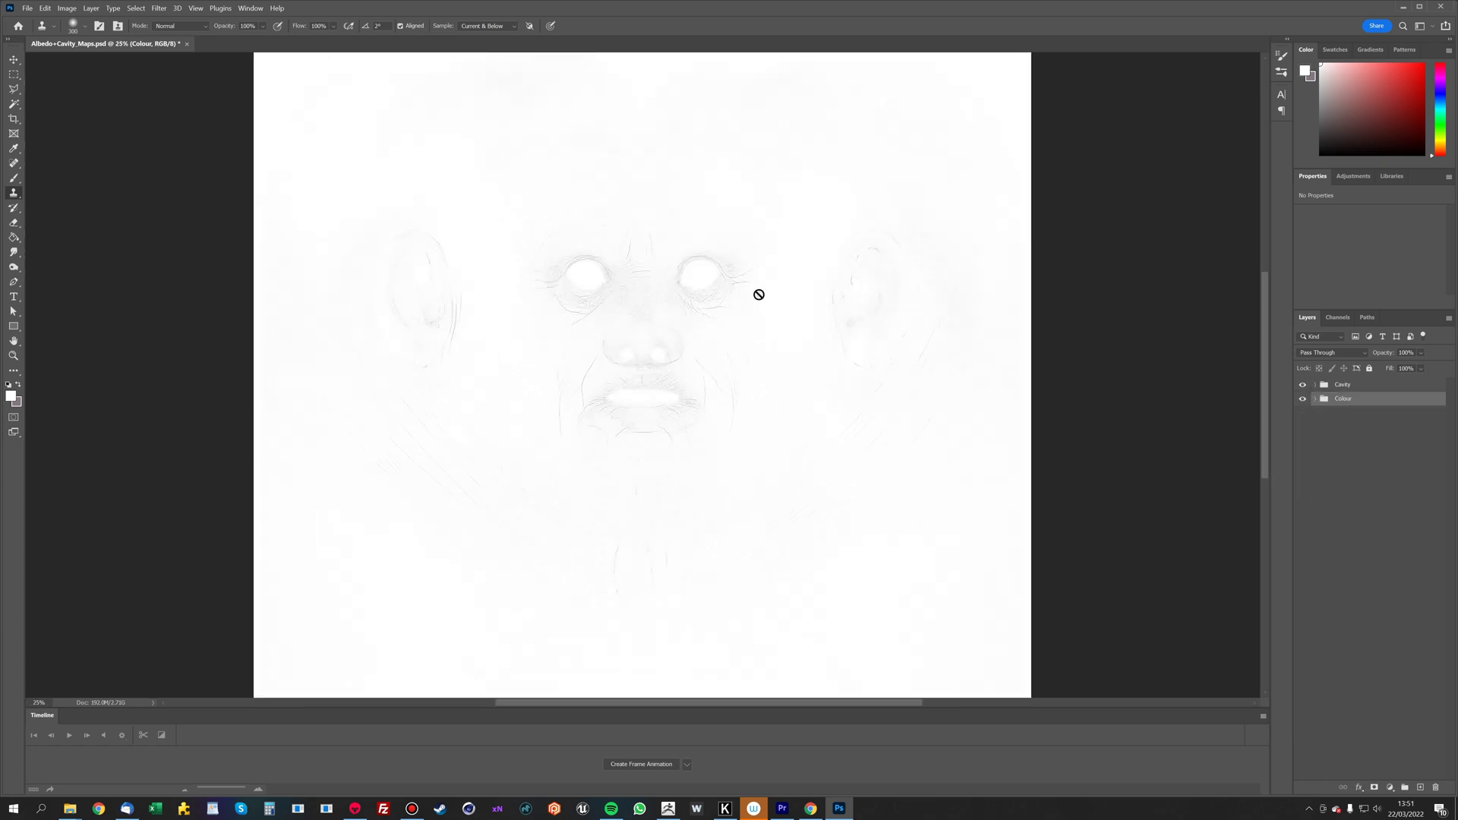
pyautogui.hotkey('ctrl', '+')
pyautogui.hotkey('ctrl', '+')
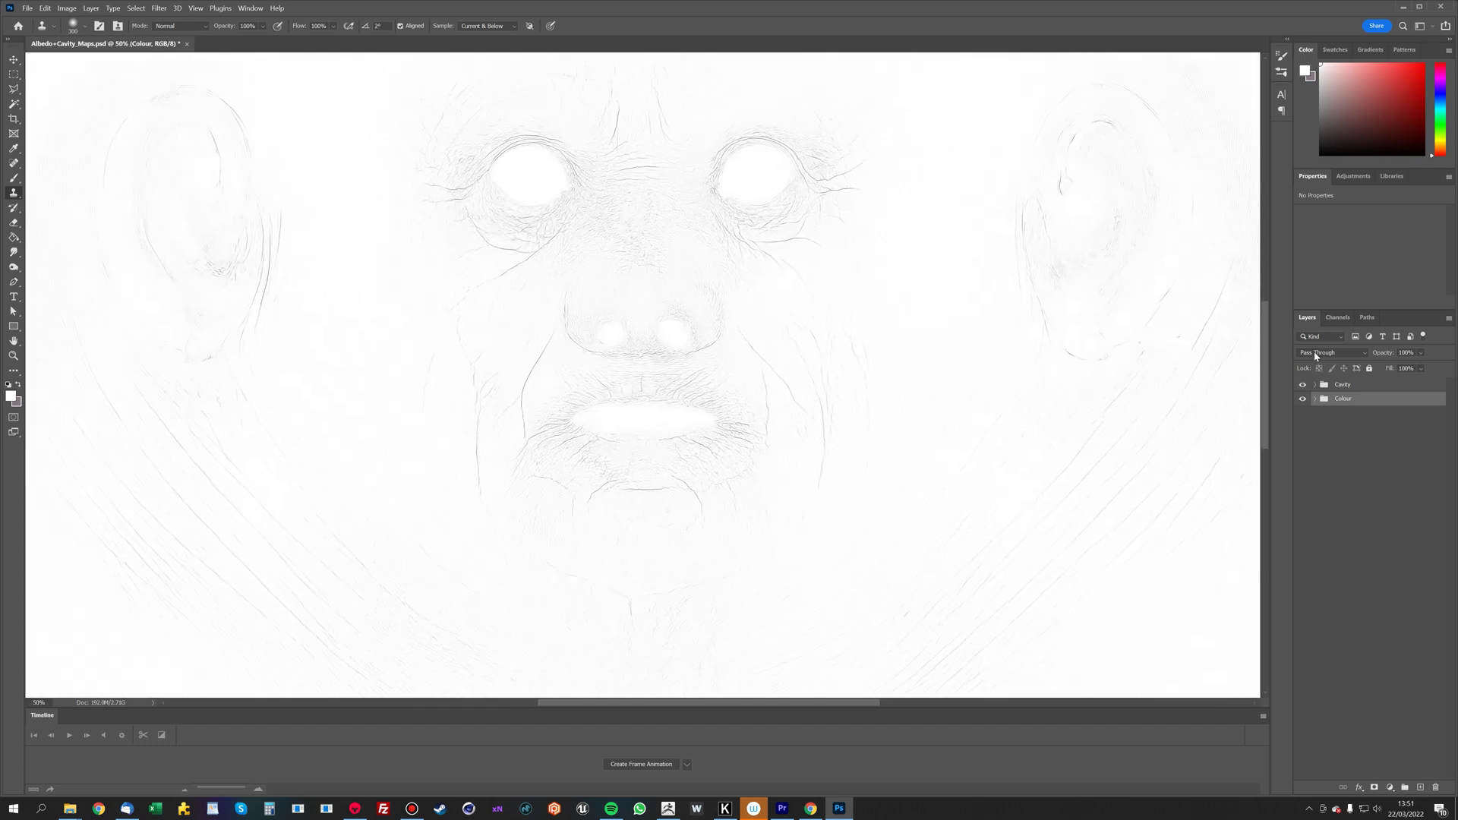
# - Expand the Cavity group and compare its wrinkle maps by revealing the layers one by one, from Wrinkles 10 upward
pyautogui.click(1315, 385)
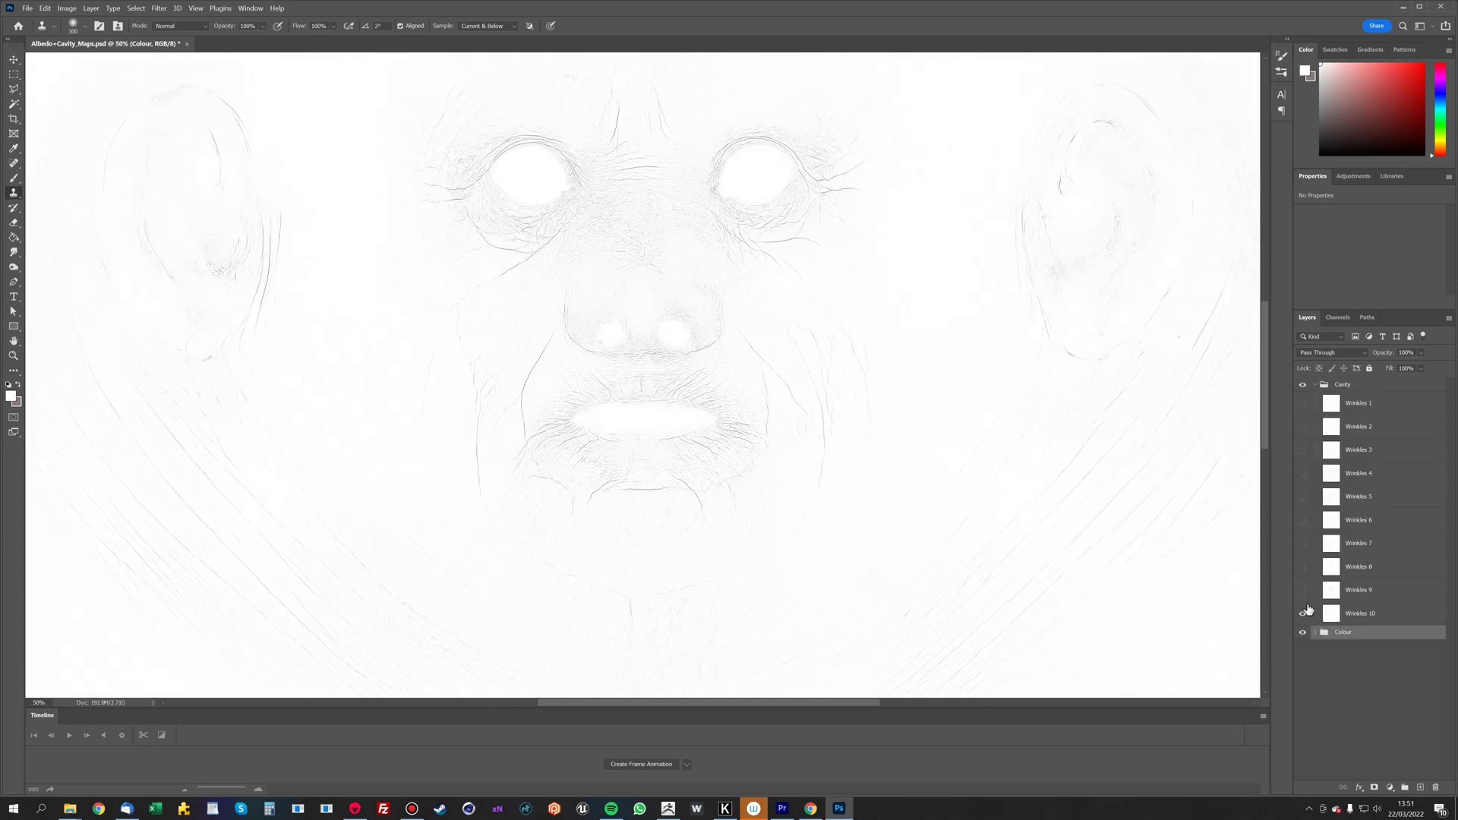
pyautogui.click(1303, 613)
pyautogui.click(1303, 613)
pyautogui.click(1303, 590)
pyautogui.click(1303, 567)
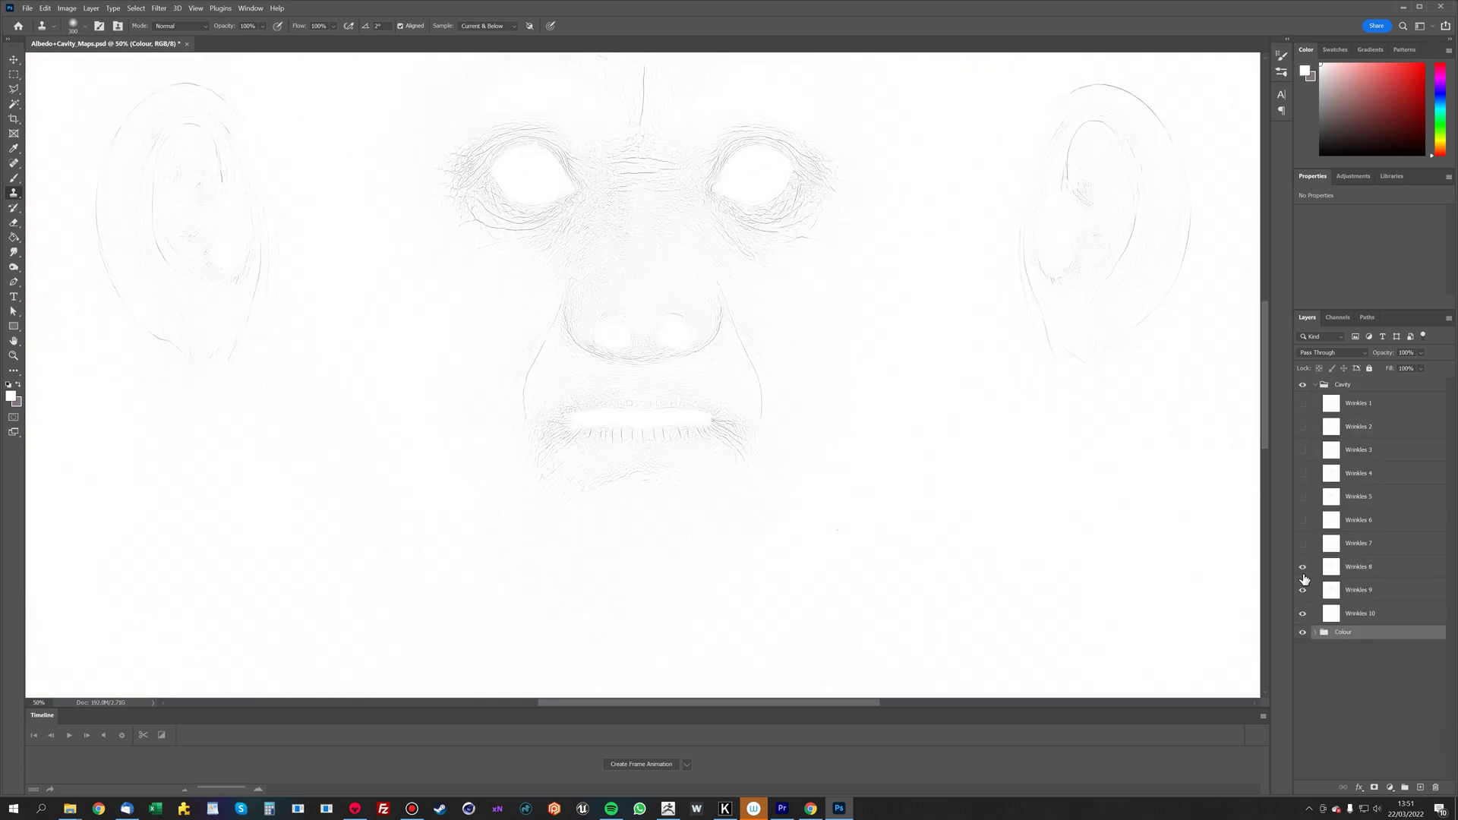
pyautogui.click(1303, 520)
pyautogui.click(1303, 496)
pyautogui.click(1303, 473)
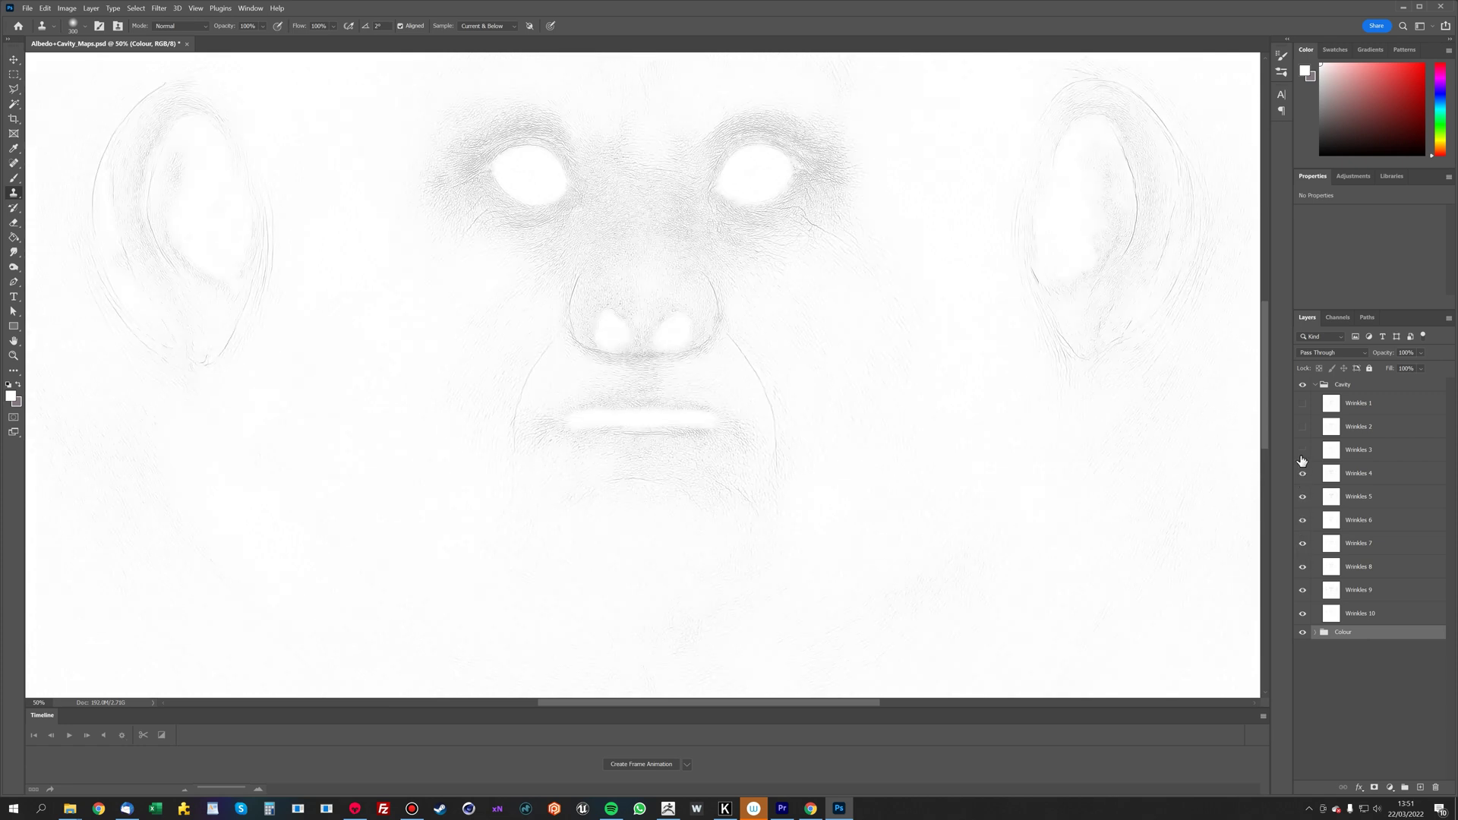
pyautogui.click(1303, 451)
pyautogui.click(1303, 427)
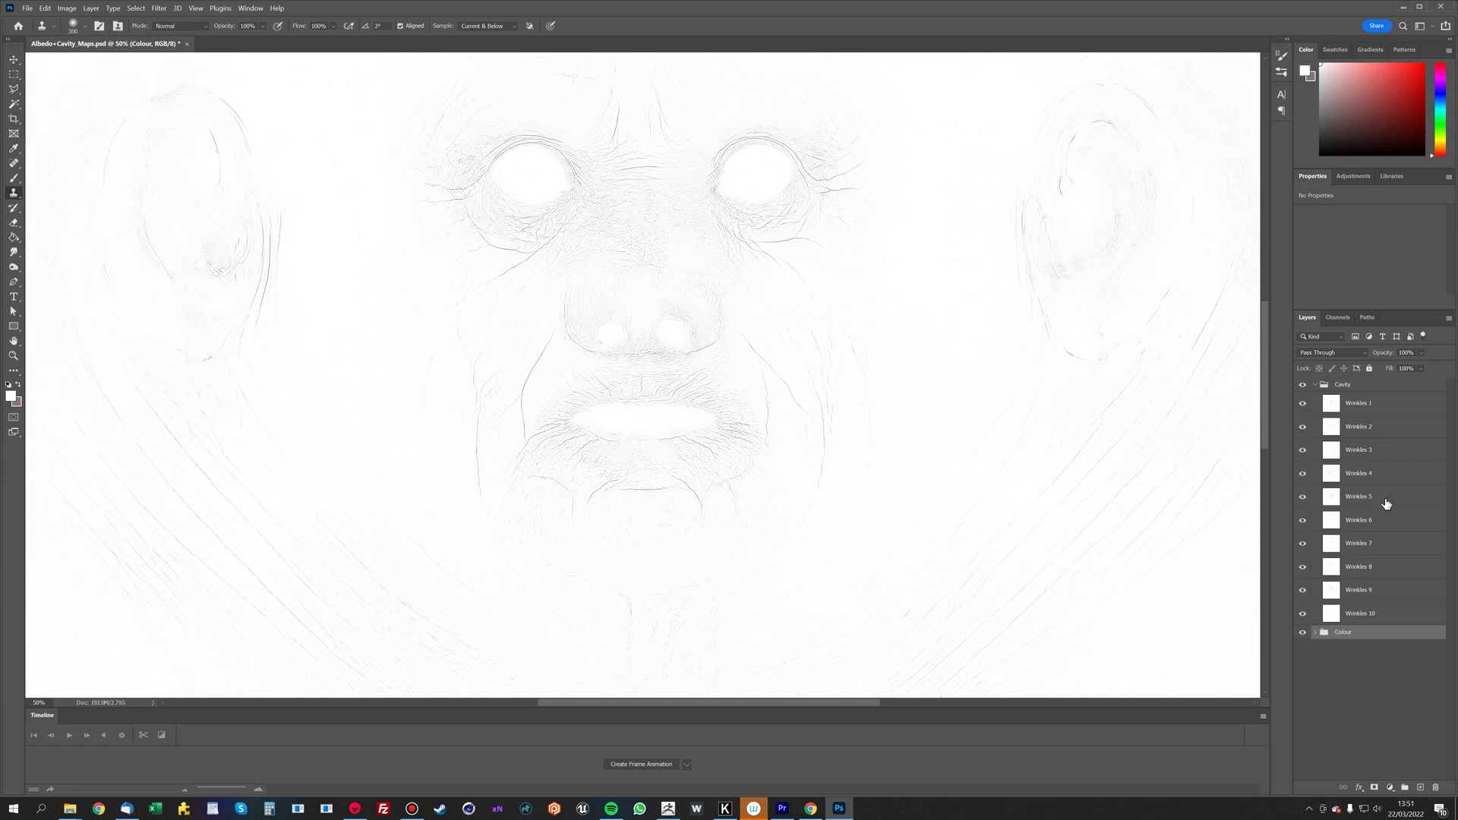
# - Hide all the Wrinkles layers, expand the Colour group and leave only Layer 2 visible and selected
pyautogui.moveTo(1303, 427); pyautogui.dragTo(1302, 699)
pyautogui.click(1315, 633)
pyautogui.click(1318, 724)
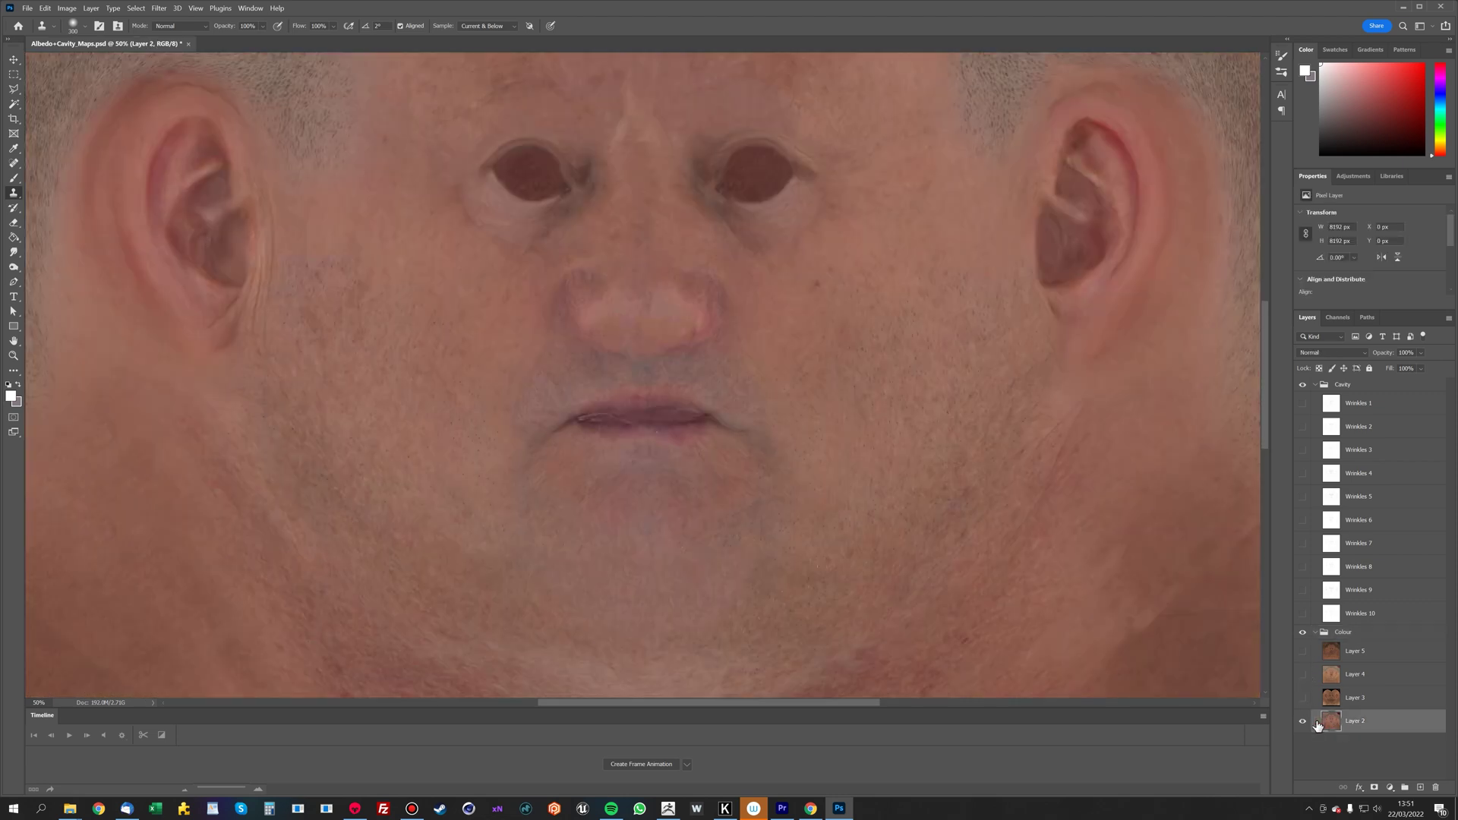
# - Compare the skin textures in the Colour group by toggling the visibility of Layers 2 to 5
pyautogui.click(1303, 722)
pyautogui.click(1303, 698)
pyautogui.click(1303, 675)
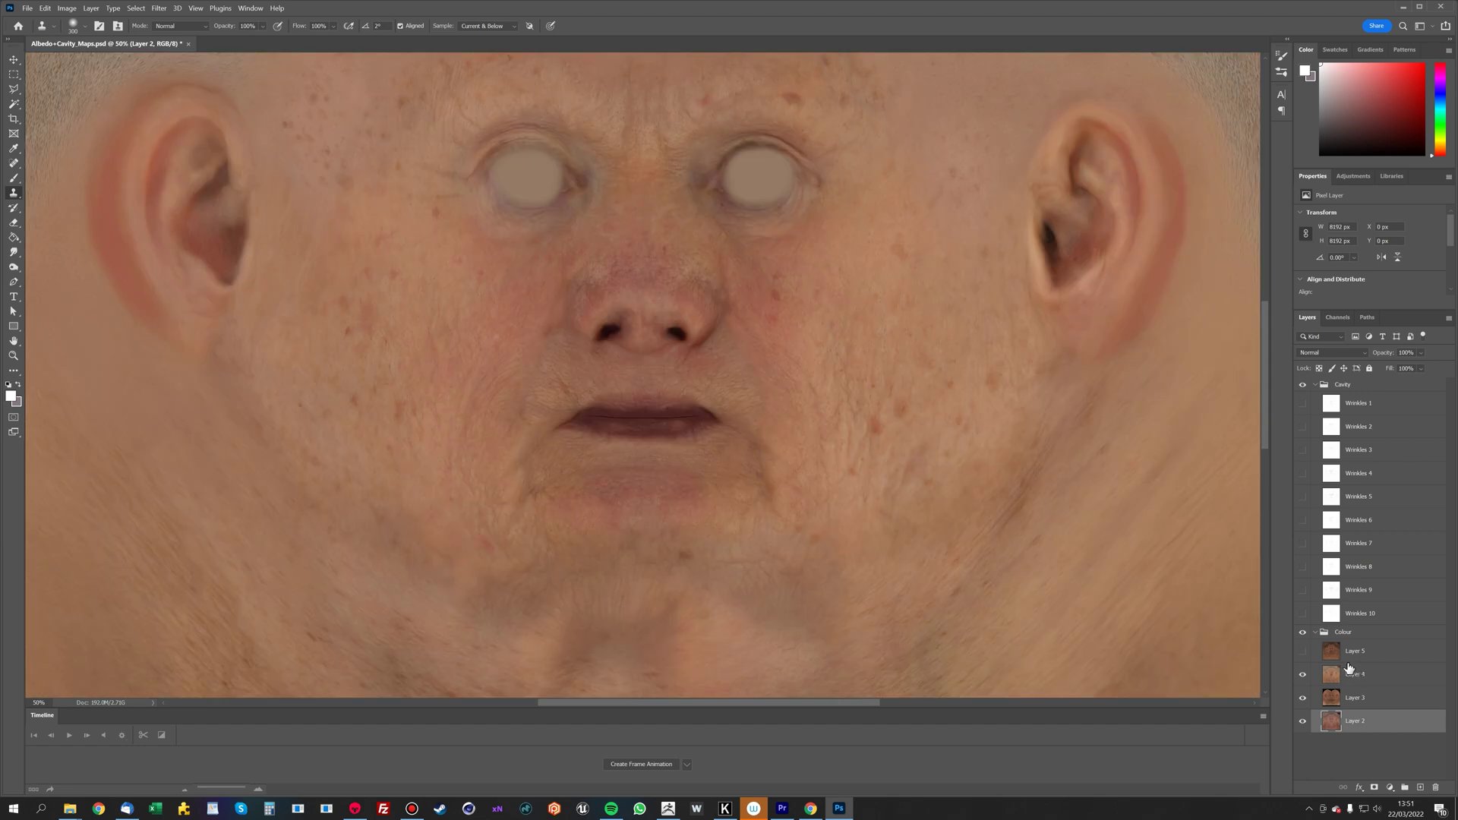
pyautogui.click(1303, 652)
pyautogui.click(1304, 654)
pyautogui.click(1304, 675)
pyautogui.click(1303, 698)
pyautogui.click(1304, 722)
pyautogui.click(1303, 722)
pyautogui.click(1303, 698)
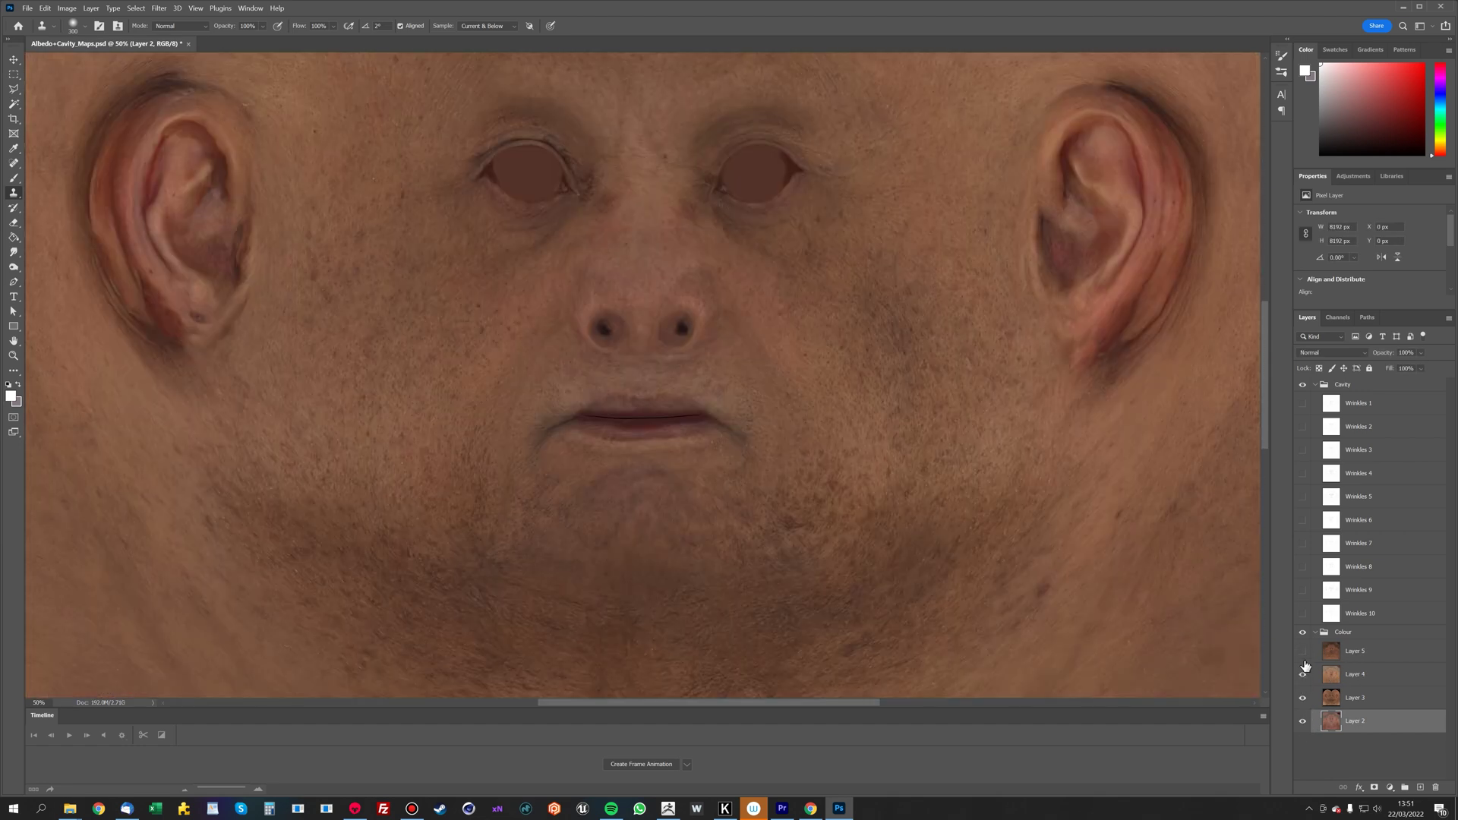
pyautogui.click(1303, 674)
pyautogui.click(1303, 651)
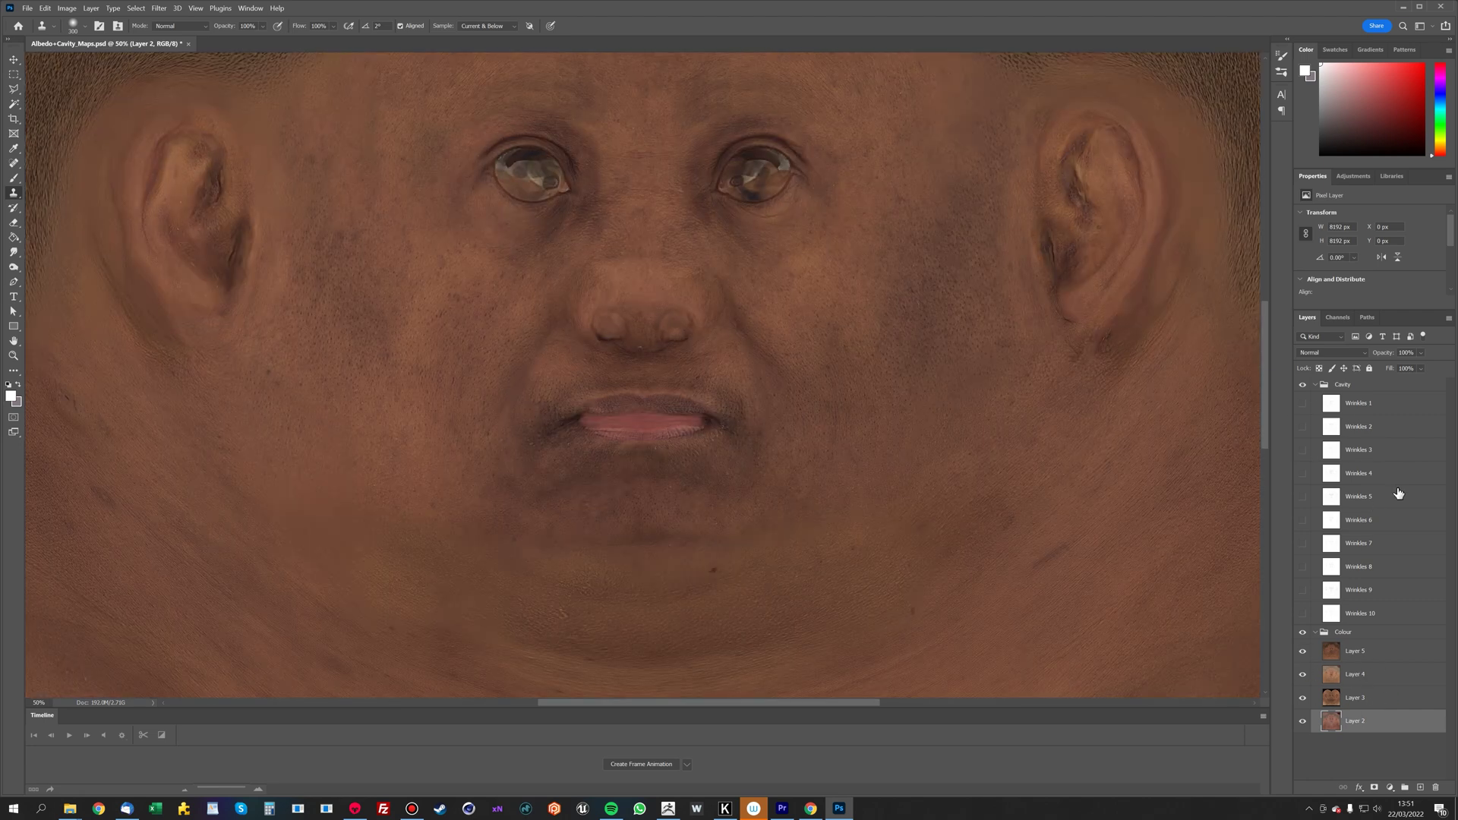
# - Leave only Layer 4 visible in the Colour group and select it
pyautogui.click(1303, 674)
pyautogui.click(1303, 698)
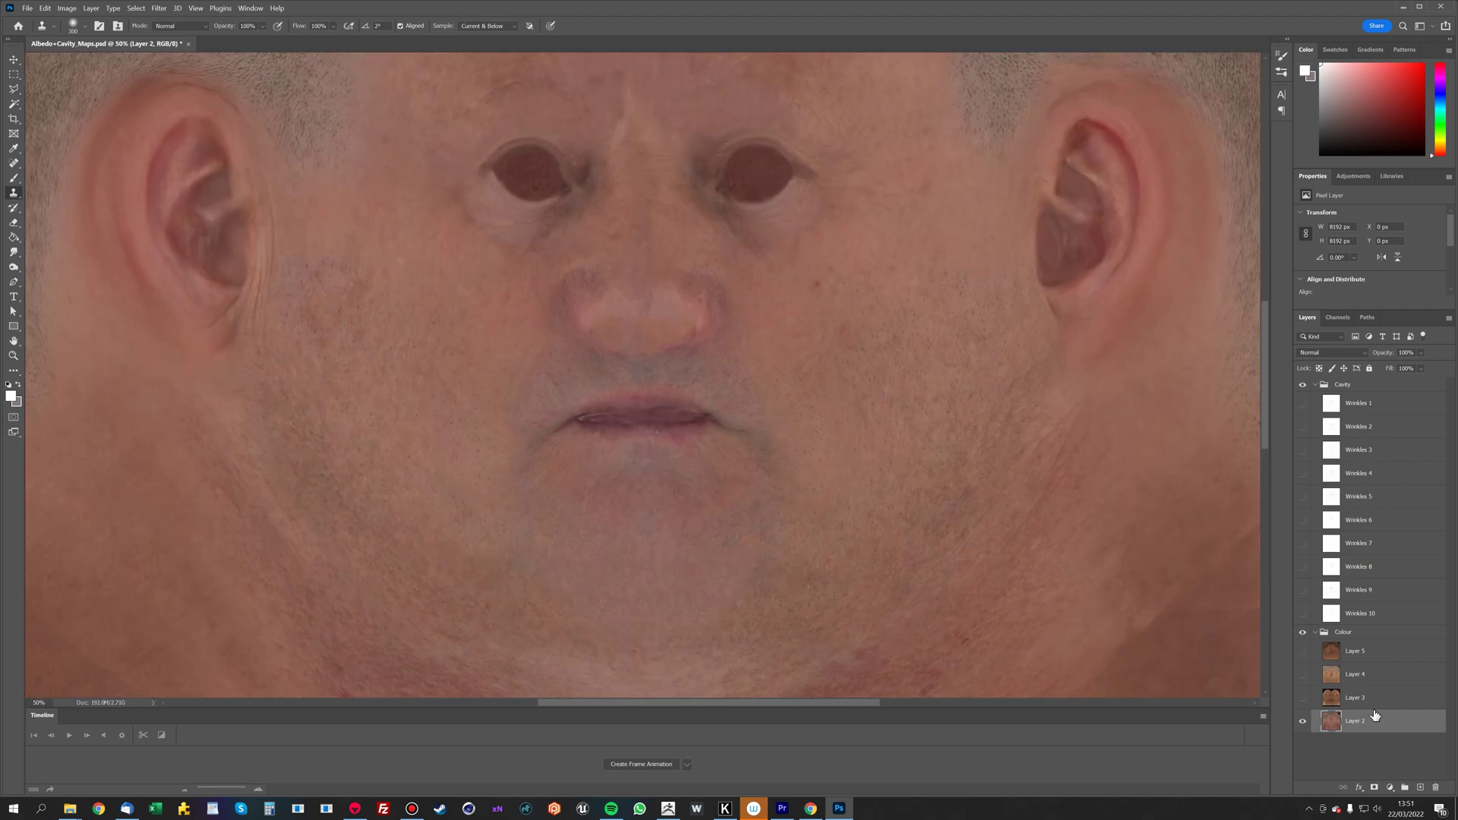
pyautogui.click(1303, 721)
pyautogui.click(1369, 678)
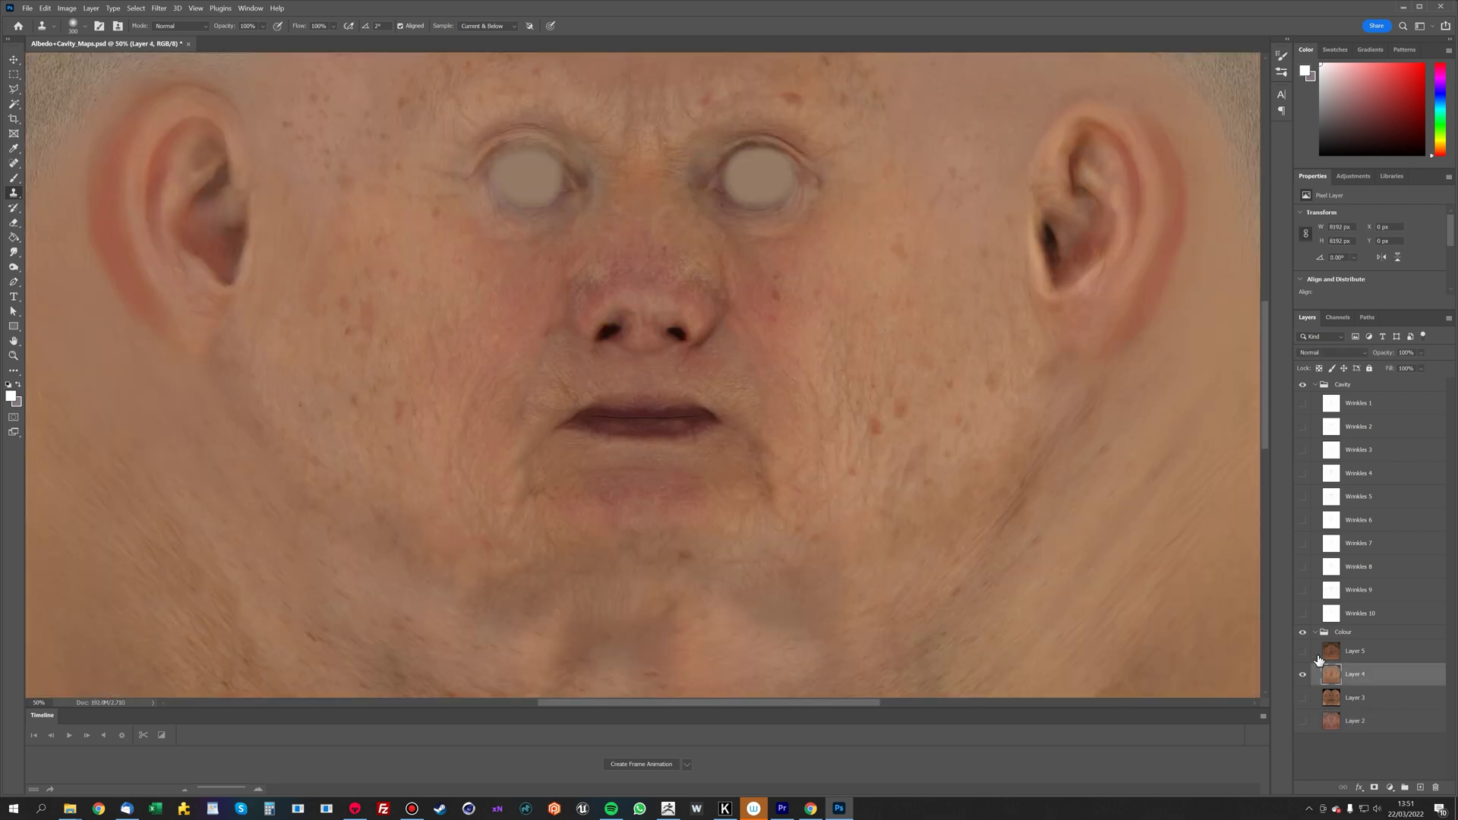
# - Examine the Layer 4 skin texture closely around the eyes, nose, mouth, cheeks and ears
pyautogui.hotkey('ctrl', '+')
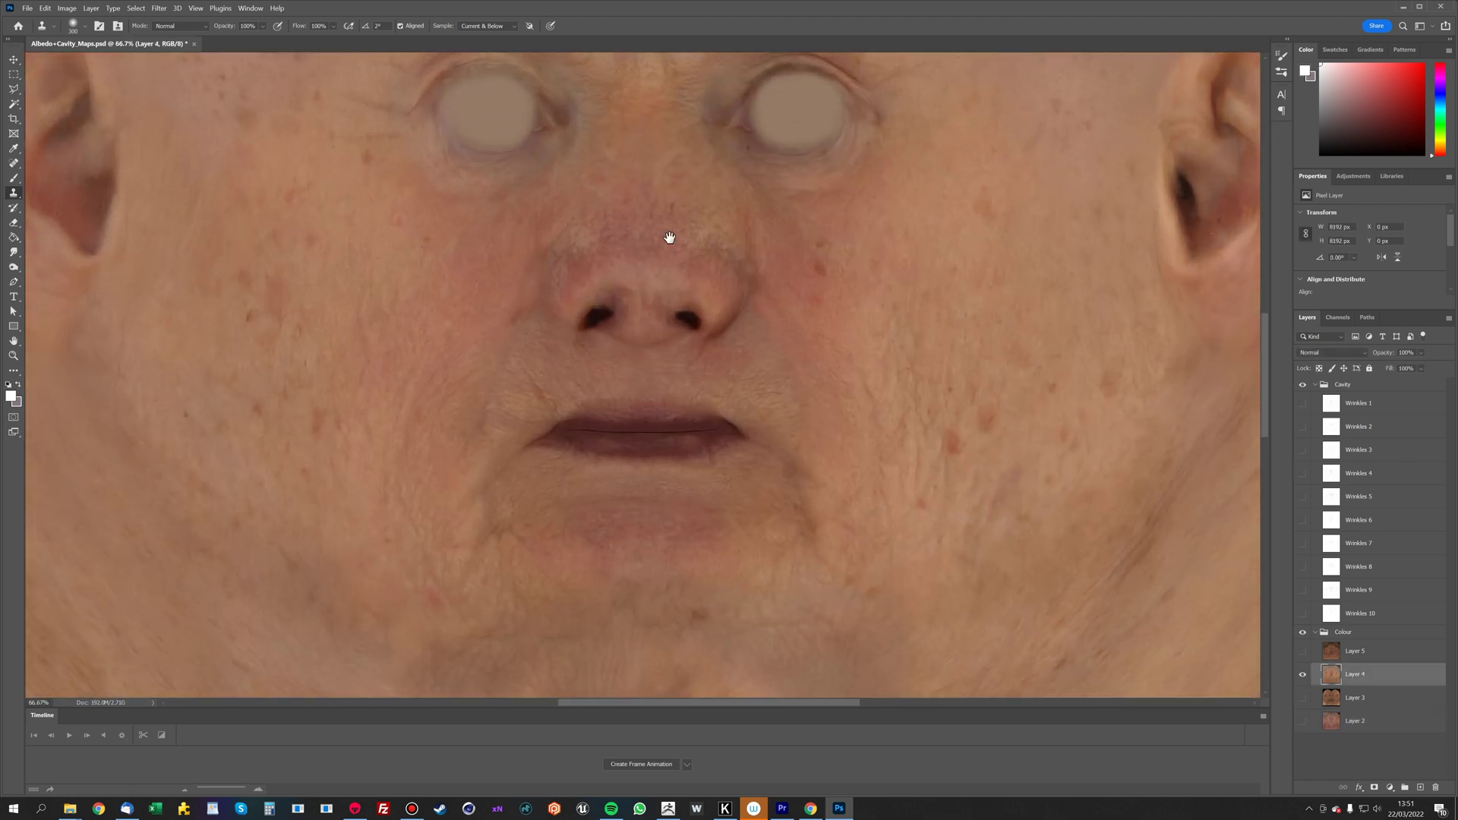
pyautogui.moveTo(571, 179); pyautogui.dragTo(628, 289)
pyautogui.moveTo(828, 420); pyautogui.dragTo(770, 380)
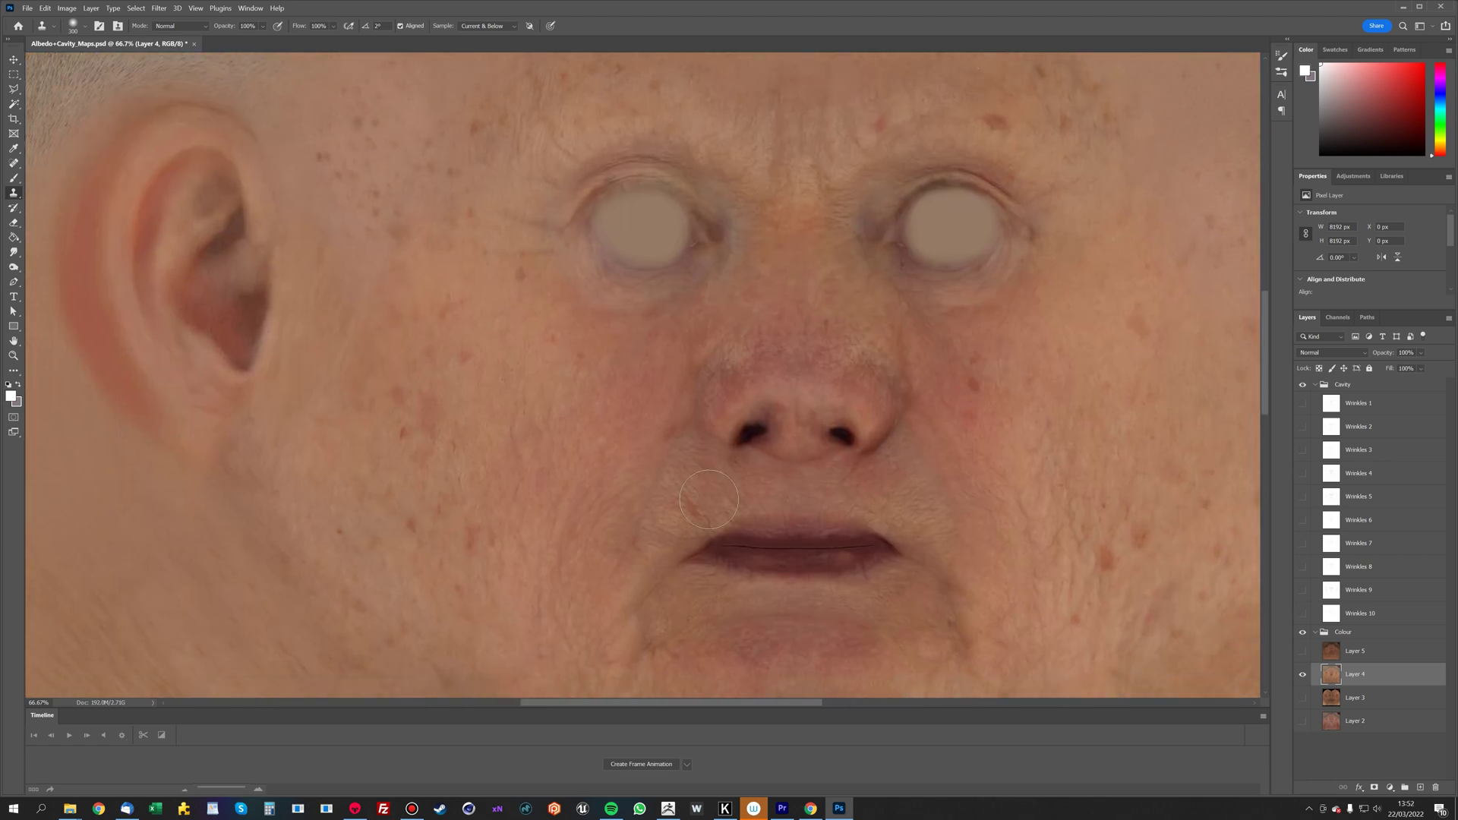
pyautogui.moveTo(500, 310); pyautogui.dragTo(459, 410)
pyautogui.moveTo(775, 273); pyautogui.dragTo(738, 306)
pyautogui.moveTo(907, 394); pyautogui.dragTo(772, 264)
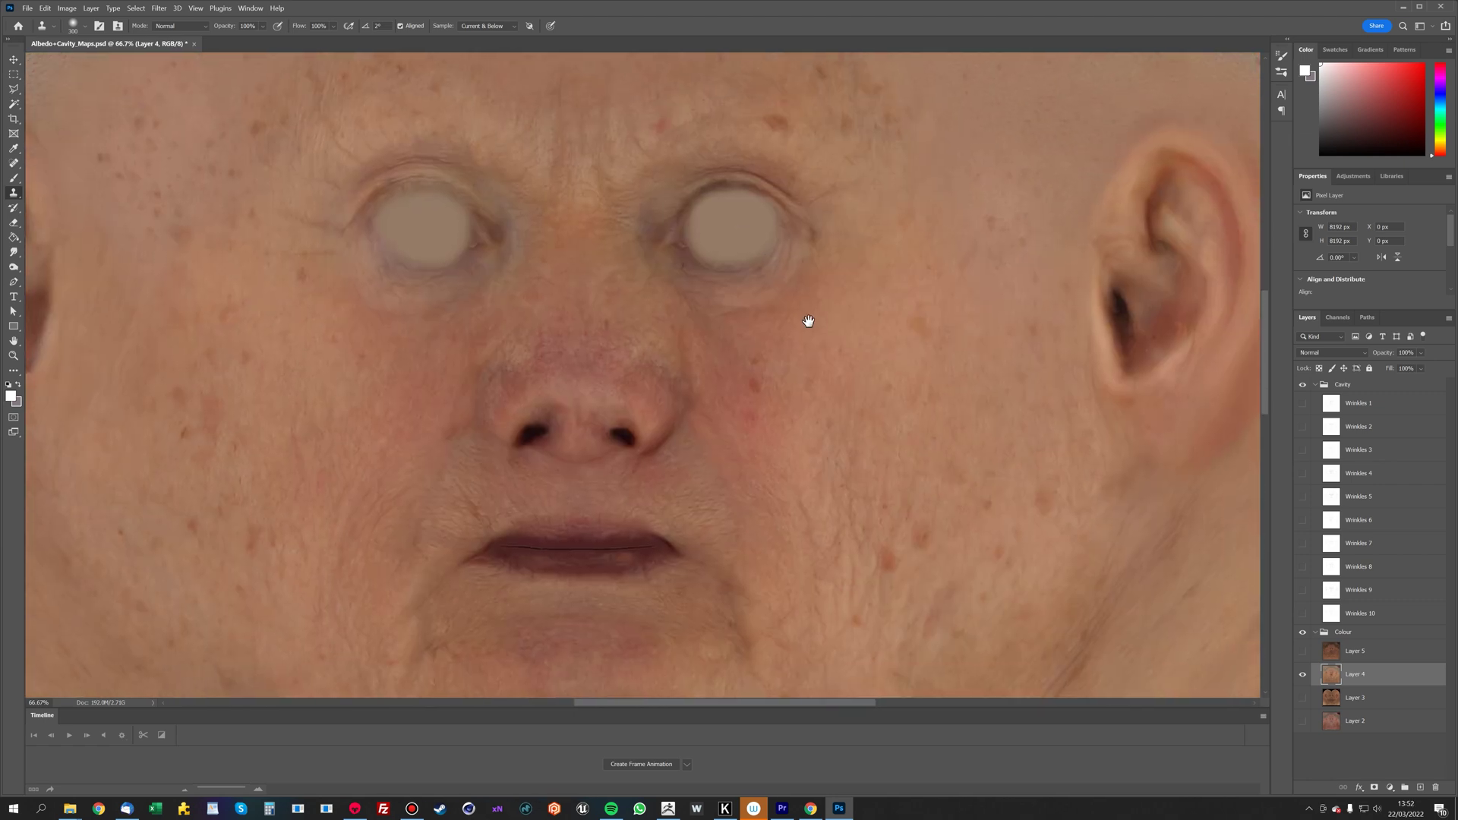
pyautogui.moveTo(727, 350); pyautogui.dragTo(777, 337)
pyautogui.moveTo(834, 507); pyautogui.dragTo(895, 472)
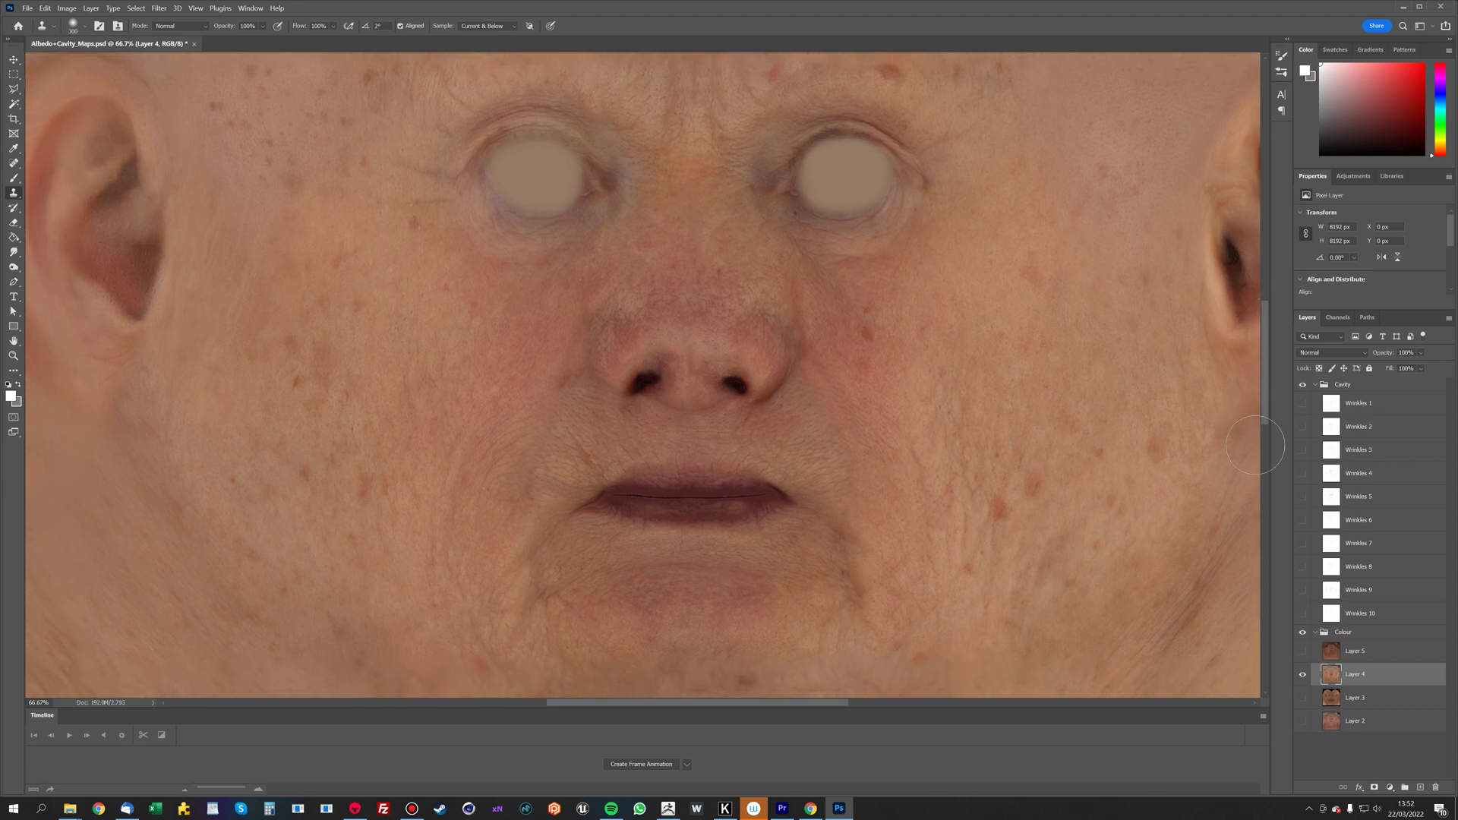
# - Show the Wrinkles 4 cavity layer and set its blend mode to Multiply over the skin colour
pyautogui.click(1303, 473)
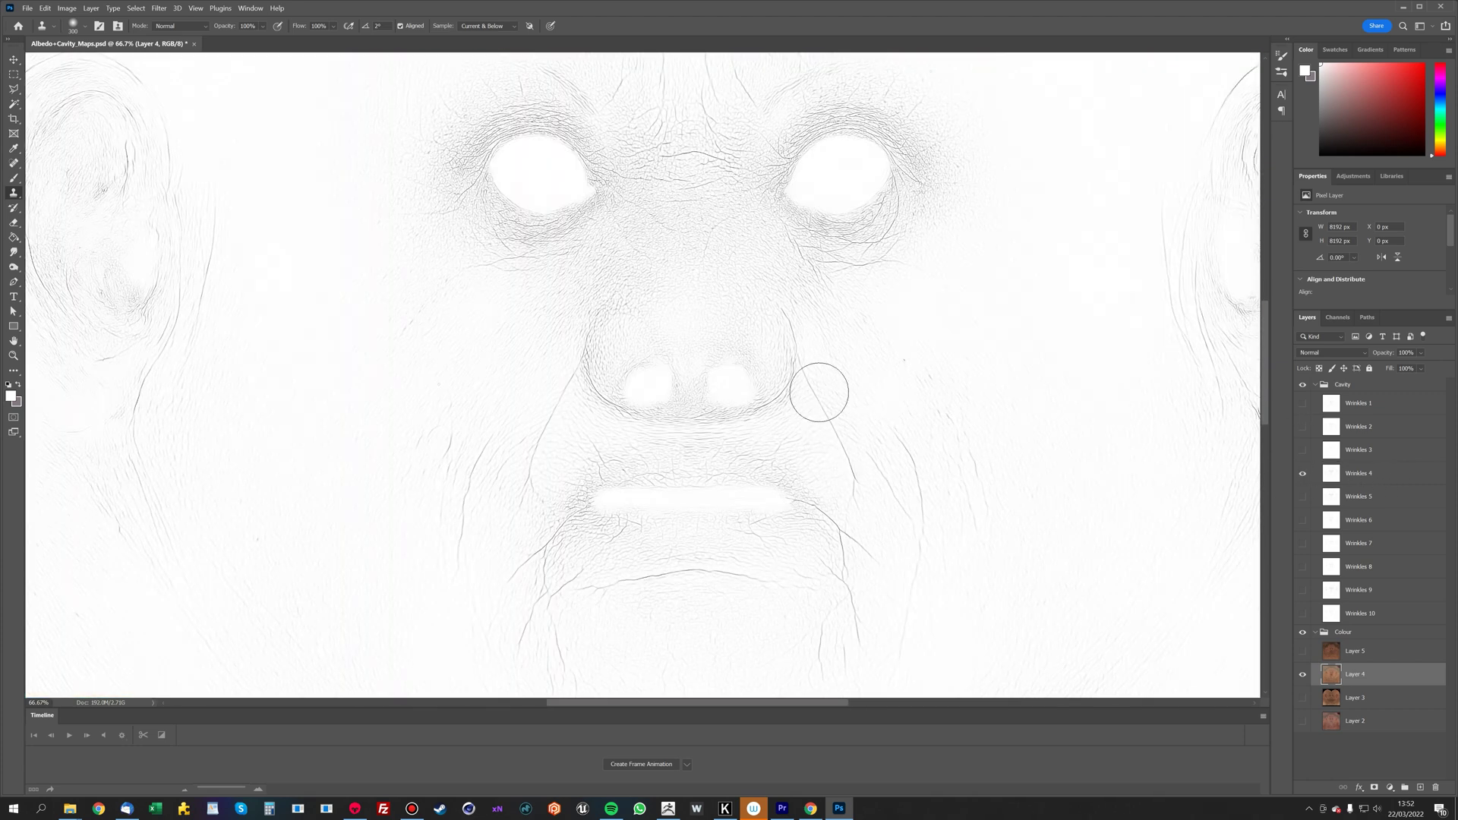
pyautogui.hotkey('ctrl', '+')
pyautogui.click(1354, 480)
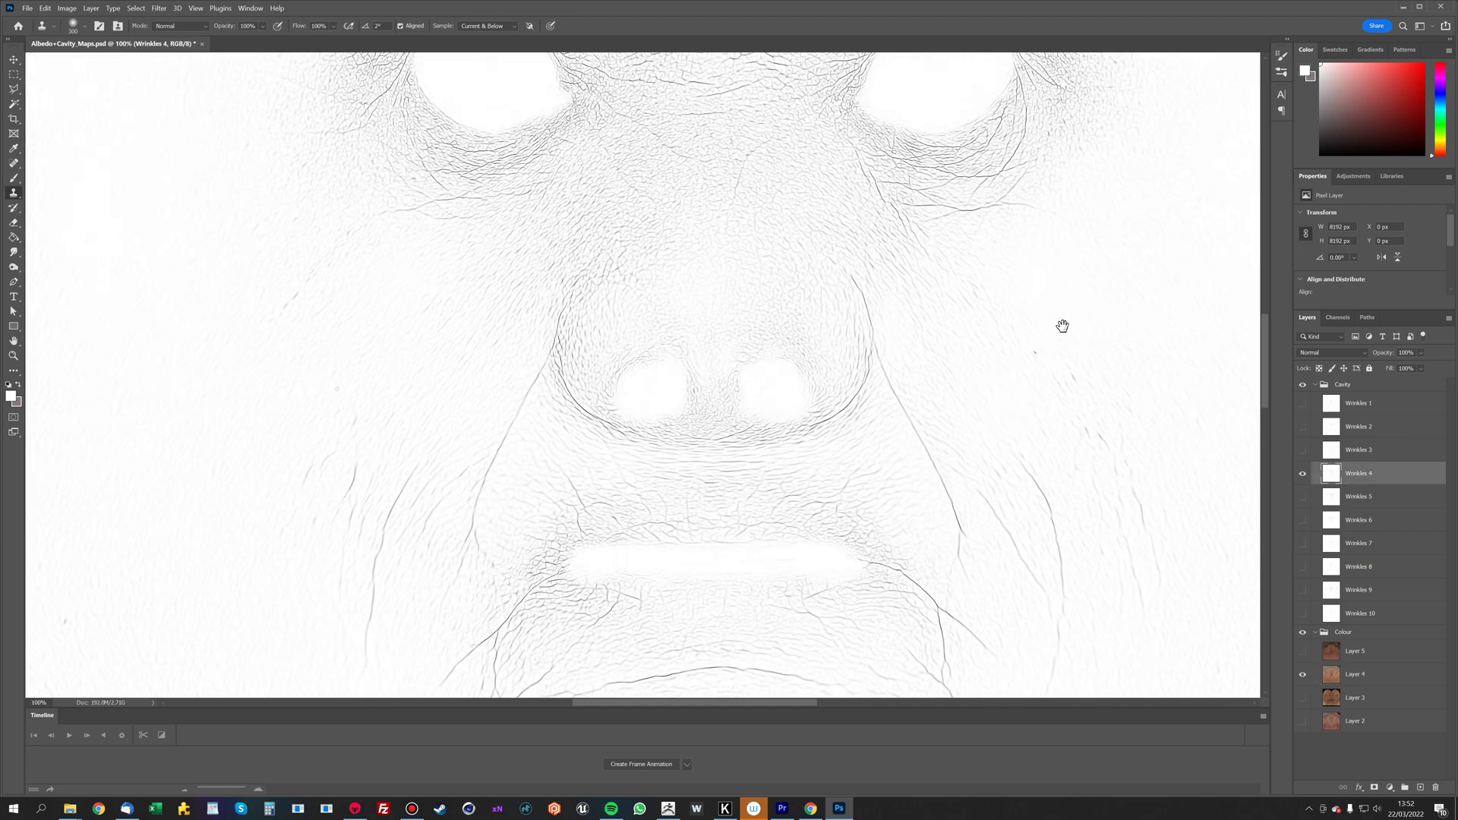
pyautogui.hotkey('ctrl', '+')
pyautogui.click(1351, 360)
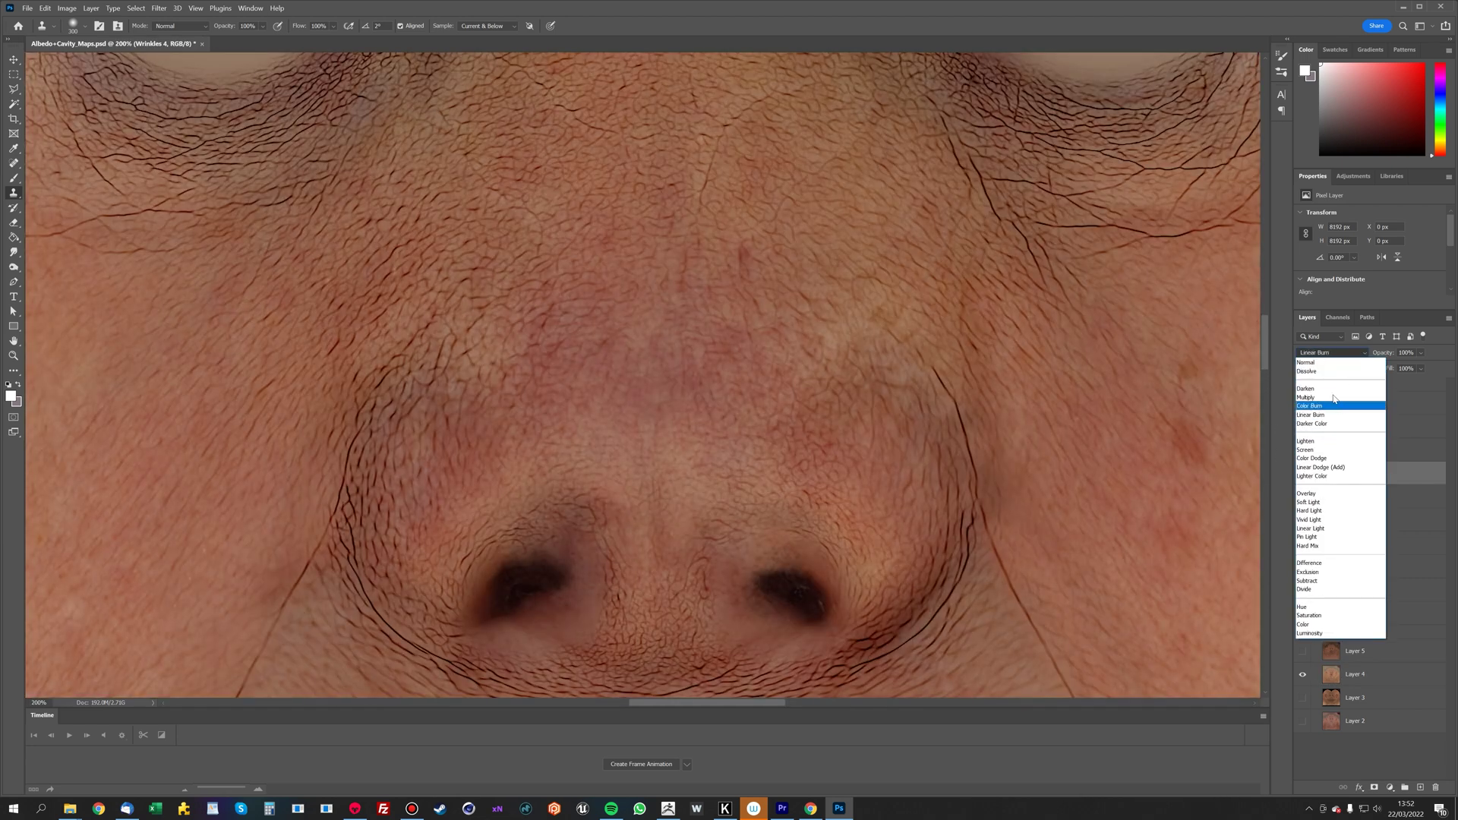
pyautogui.click(1334, 396)
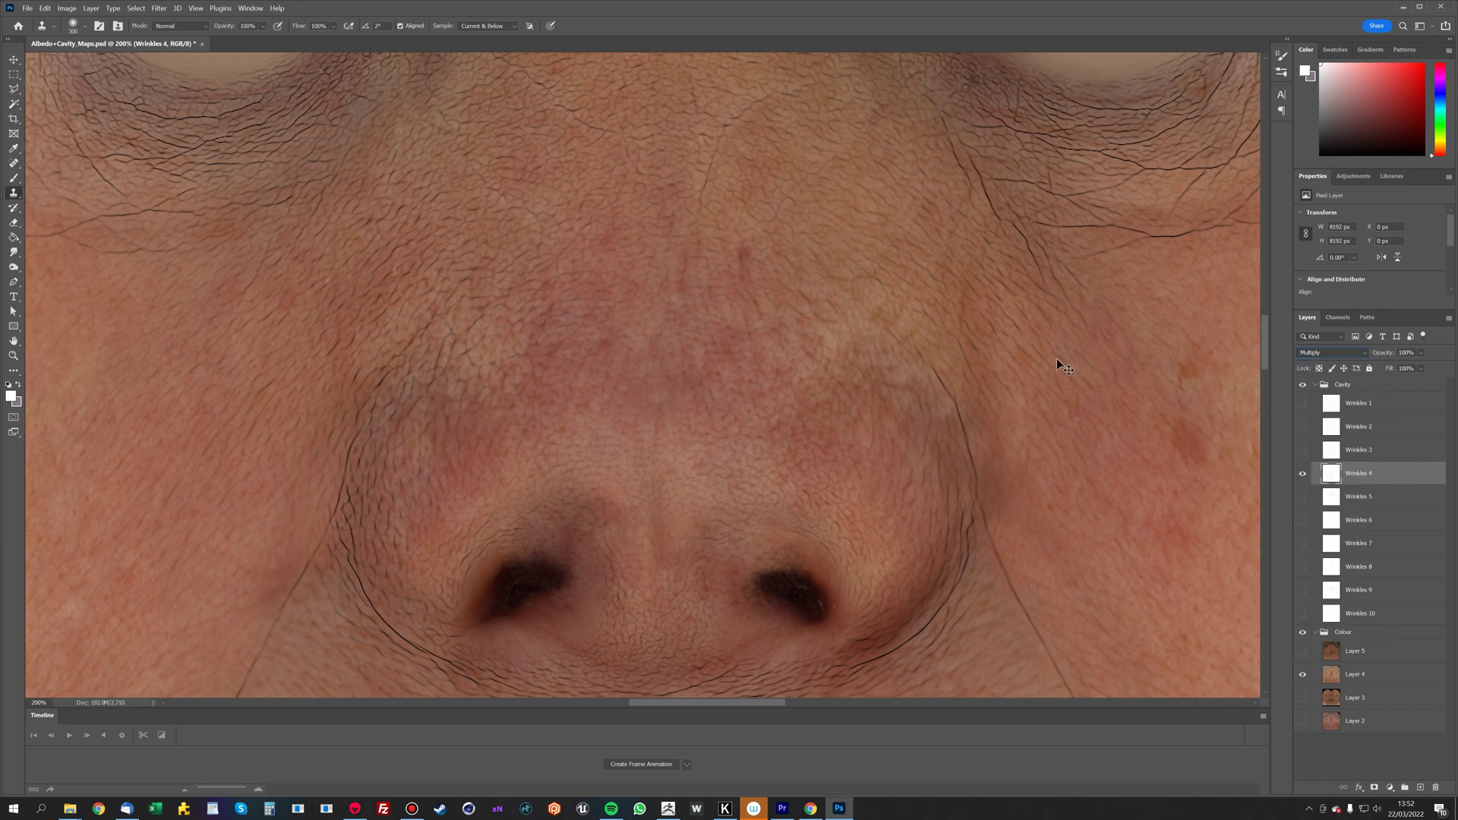
# - Examine the blended wrinkle detail around the forehead, eyes and nose
pyautogui.hotkey('ctrl', '-')
pyautogui.hotkey('ctrl', '-')
pyautogui.moveTo(887, 274)
pyautogui.mouseDown()
pyautogui.moveTo(882, 368)
pyautogui.moveTo(862, 407)
pyautogui.mouseUp()
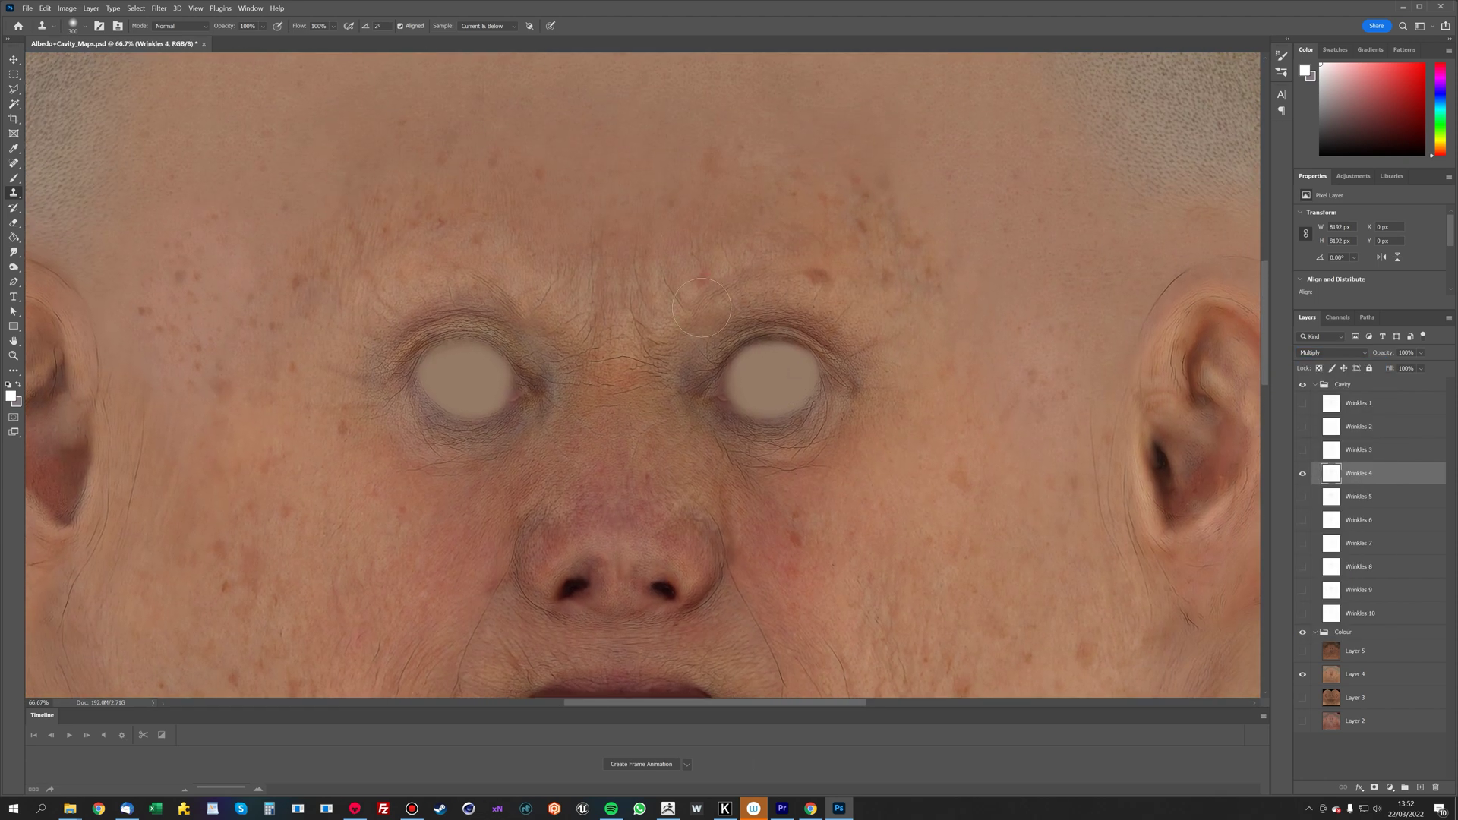
pyautogui.hotkey('ctrl', '+')
pyautogui.hotkey('ctrl', '+')
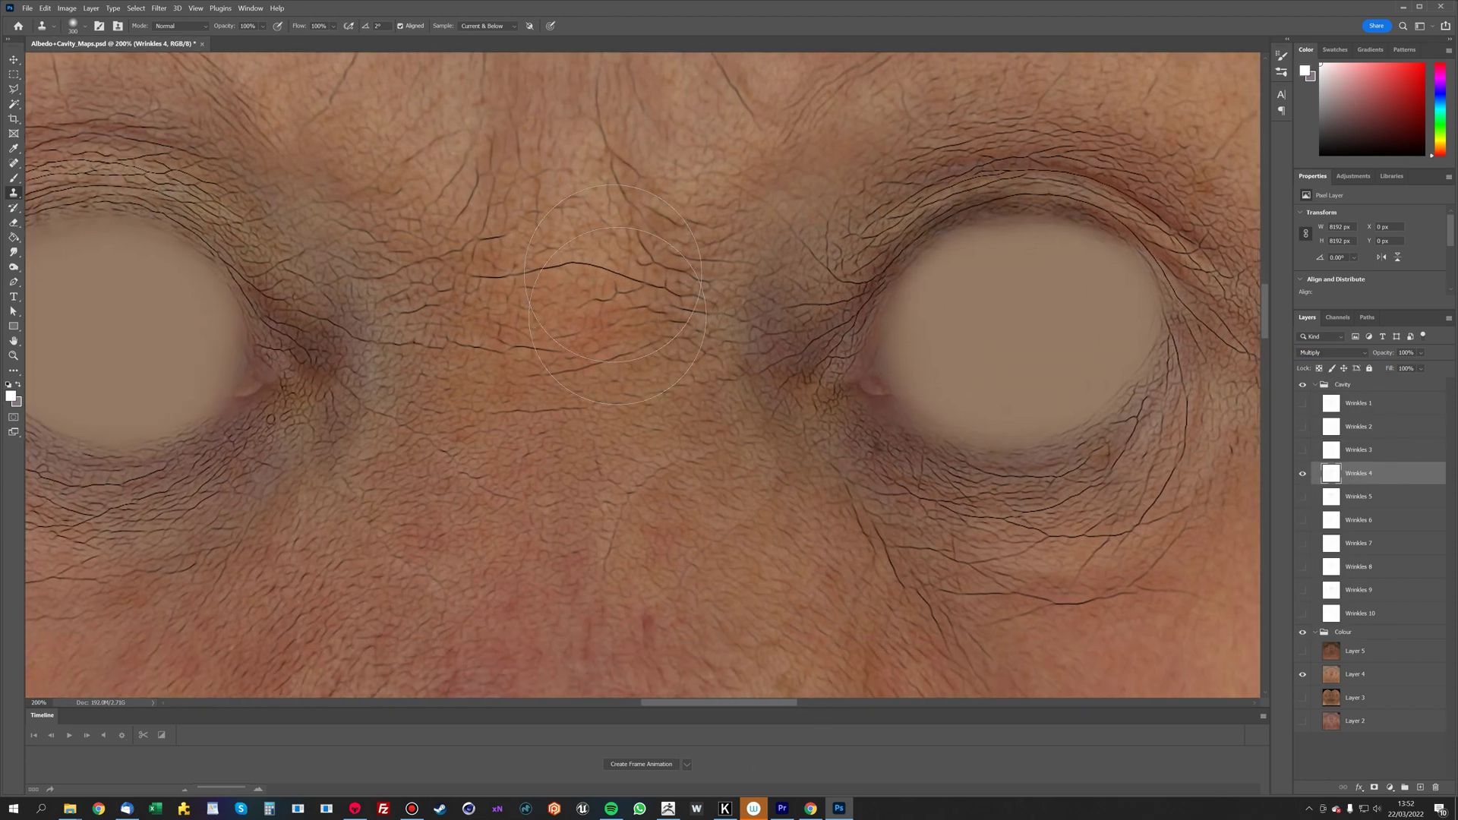
pyautogui.moveTo(966, 544); pyautogui.dragTo(751, 334)
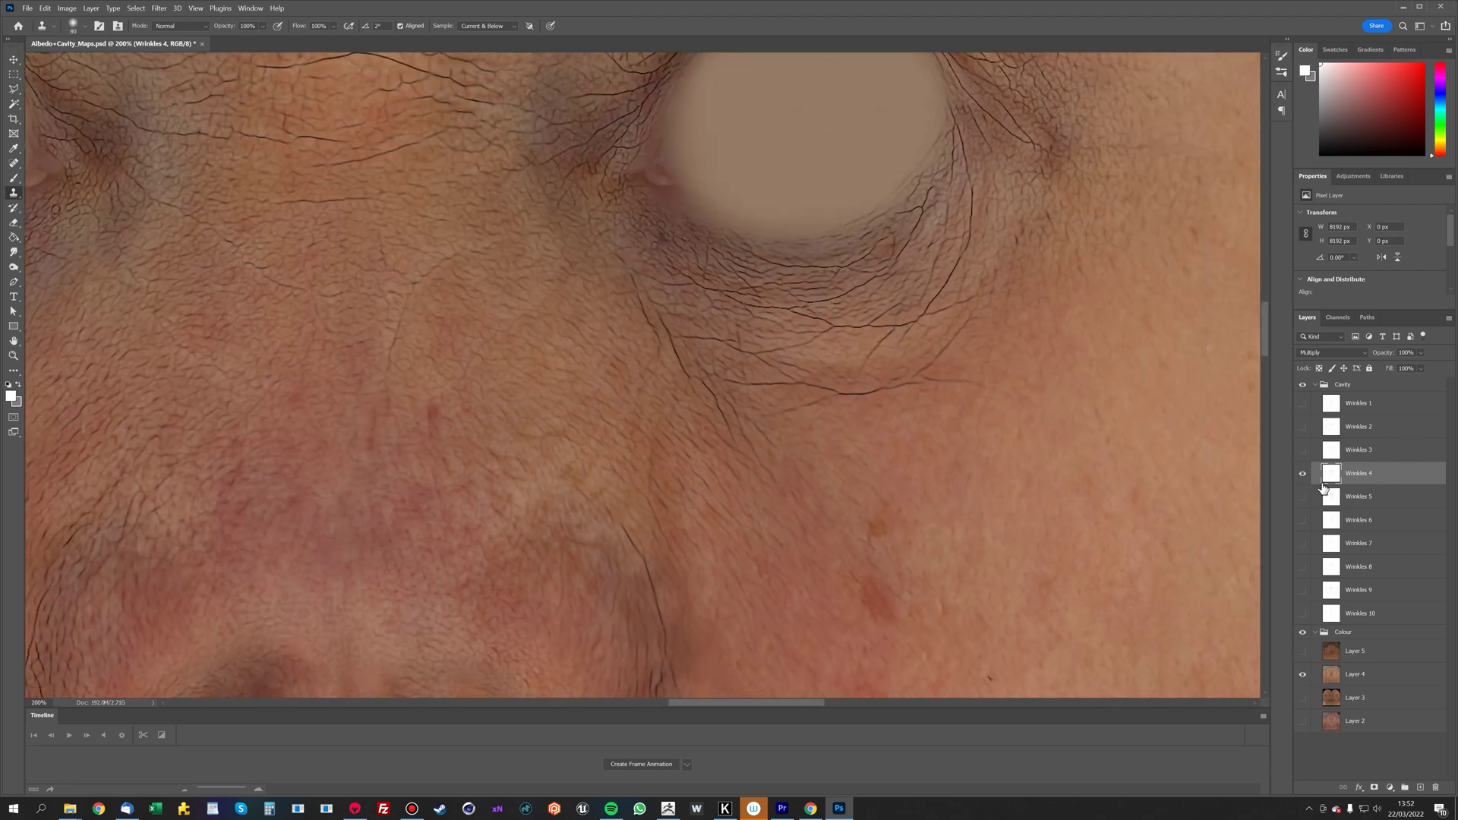
# - Delete the Wrinkles 5 to 10 and Wrinkles 1 to 3 layers from the Cavity group
pyautogui.click(1371, 499)
pyautogui.keyDown('shift'); pyautogui.click(1386, 615); pyautogui.keyUp('shift')
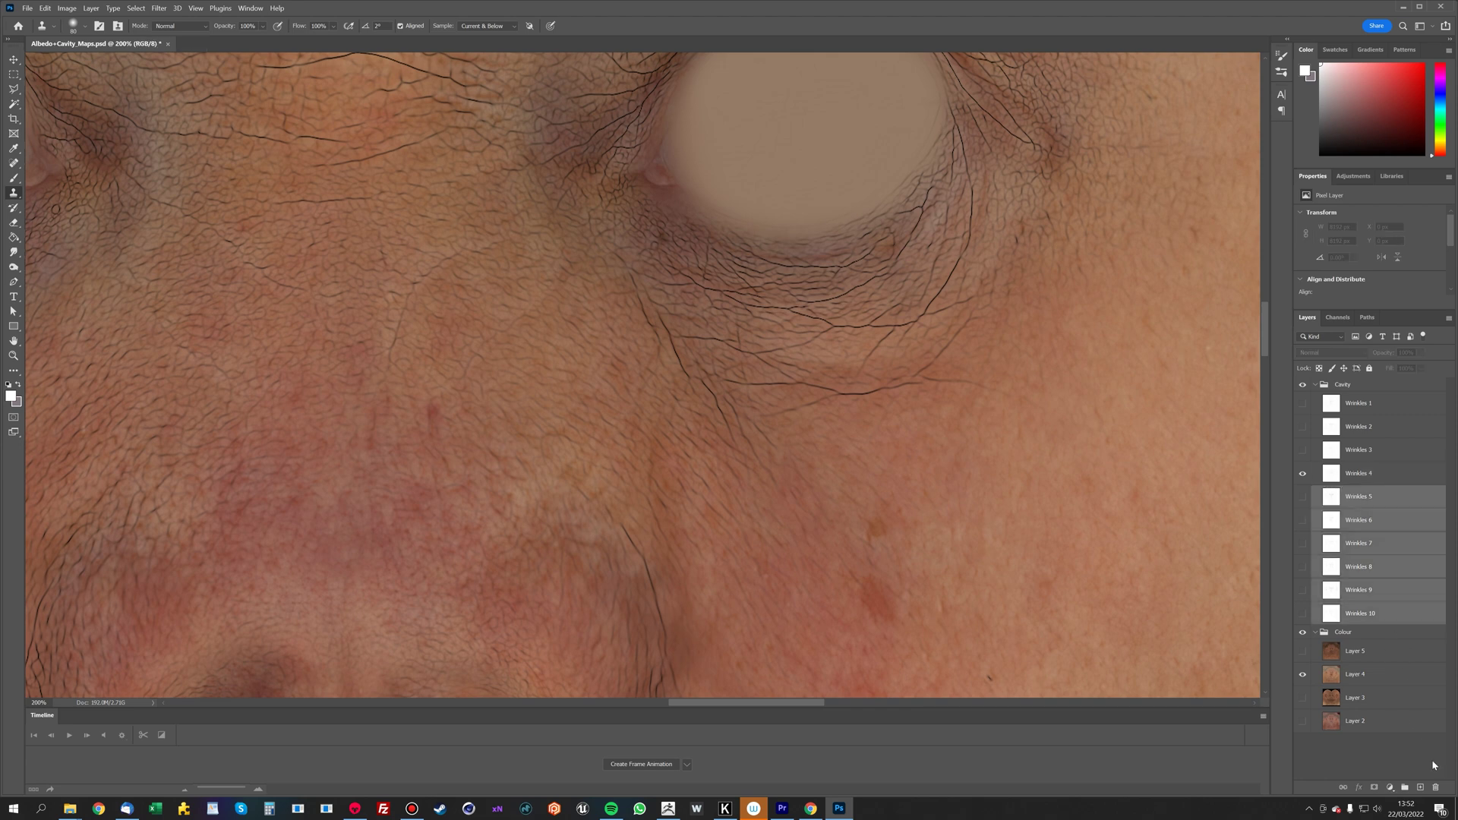
pyautogui.click(1436, 788)
pyautogui.click(1370, 453)
pyautogui.keyDown('shift'); pyautogui.click(1366, 407); pyautogui.keyUp('shift')
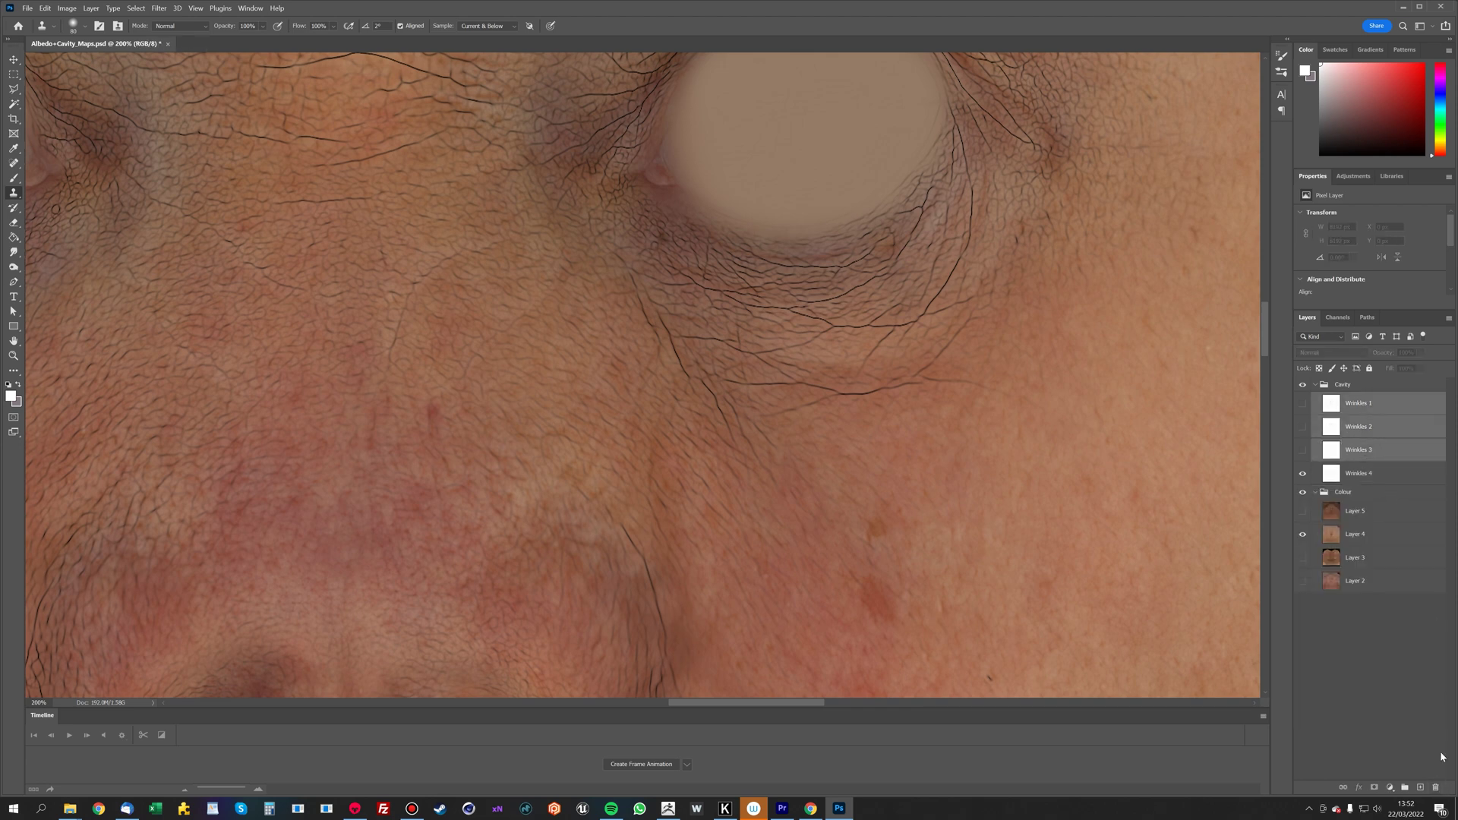
pyautogui.click(1435, 788)
# - Delete Layer 5, Layer 3 and Layer 2 from the Colour group, keeping only Layer 4
pyautogui.hotkey('alt', '[')
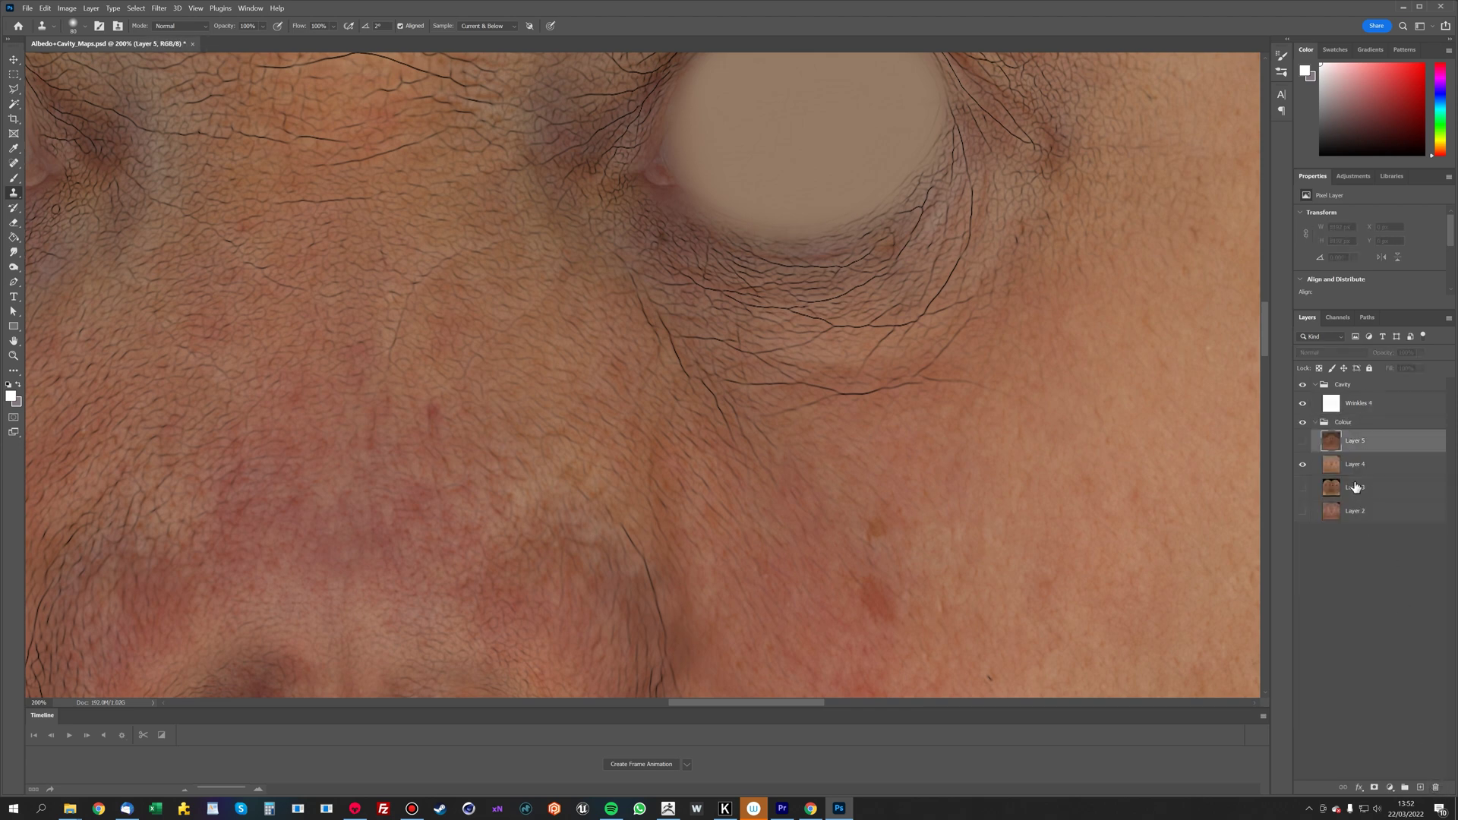
pyautogui.keyDown('ctrl'); pyautogui.click(1355, 487); pyautogui.keyUp('ctrl')
pyautogui.keyDown('ctrl'); pyautogui.click(1355, 510); pyautogui.keyUp('ctrl')
pyautogui.click(1435, 788)
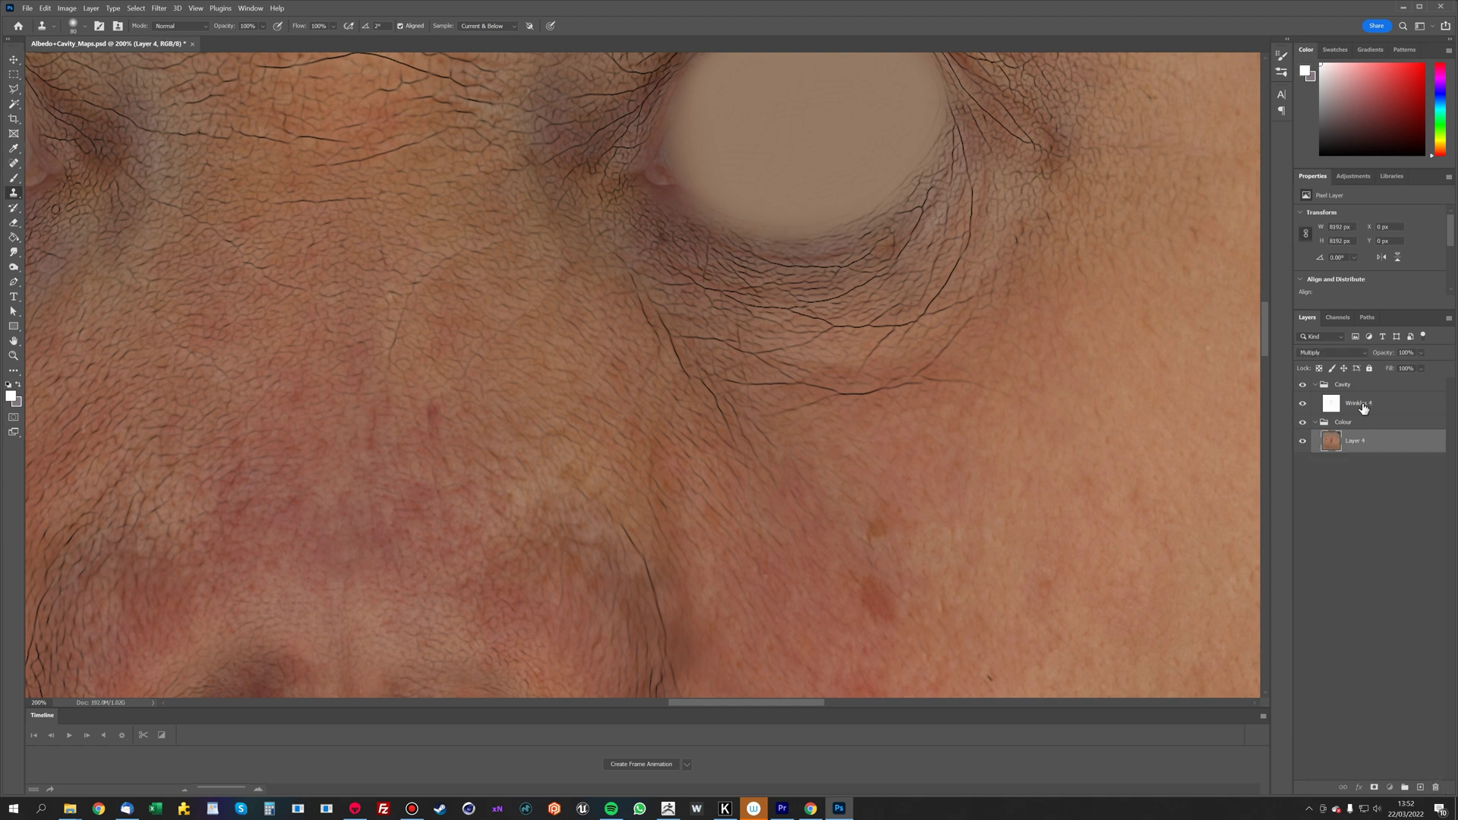
# - Duplicate the Wrinkles 4 layer within the Cavity group, keeping the default copy name
pyautogui.click(1328, 411)
pyautogui.rightClick(1332, 408)
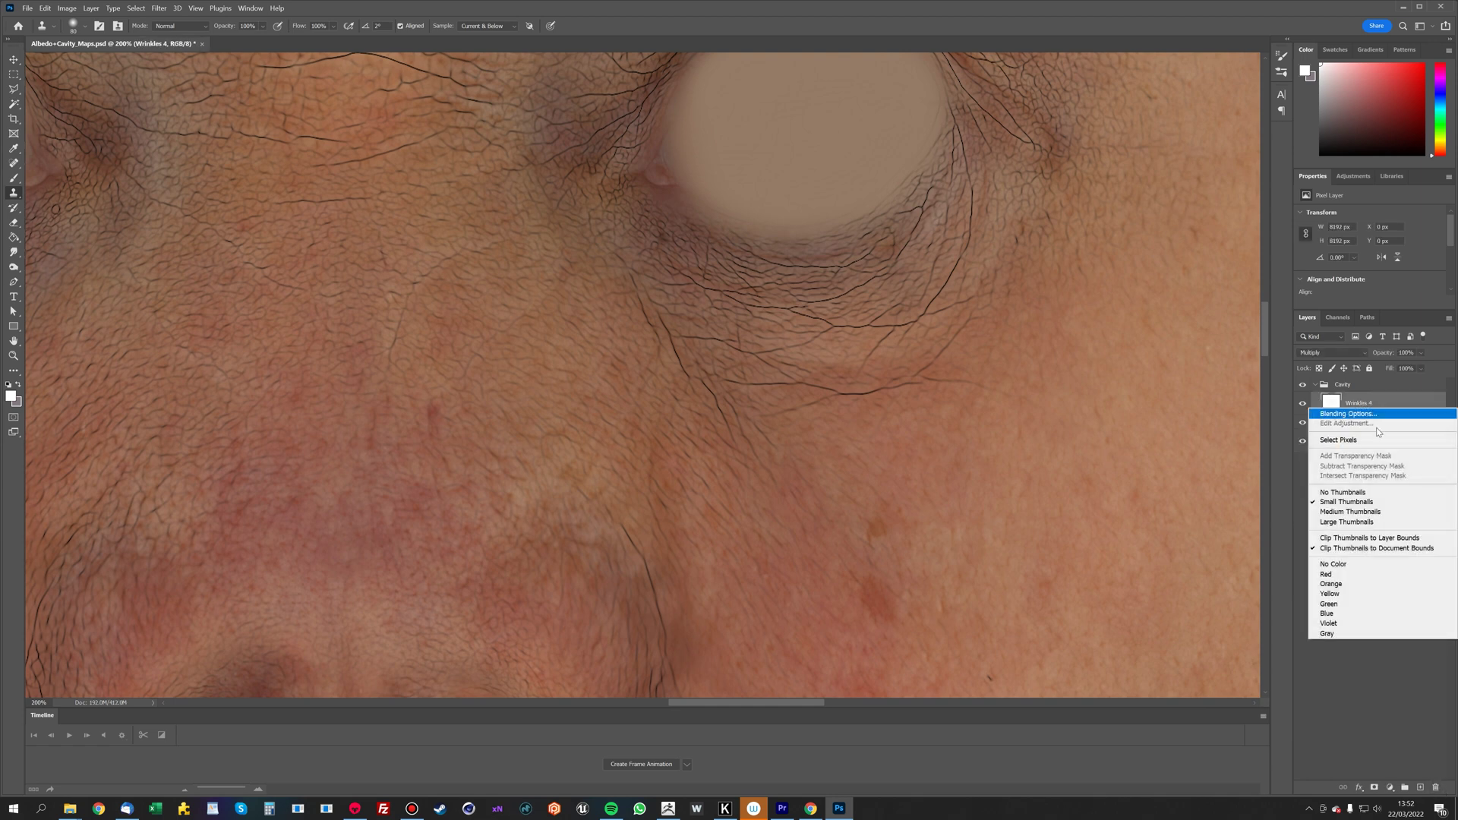
pyautogui.click(1365, 404)
pyautogui.rightClick(1365, 403)
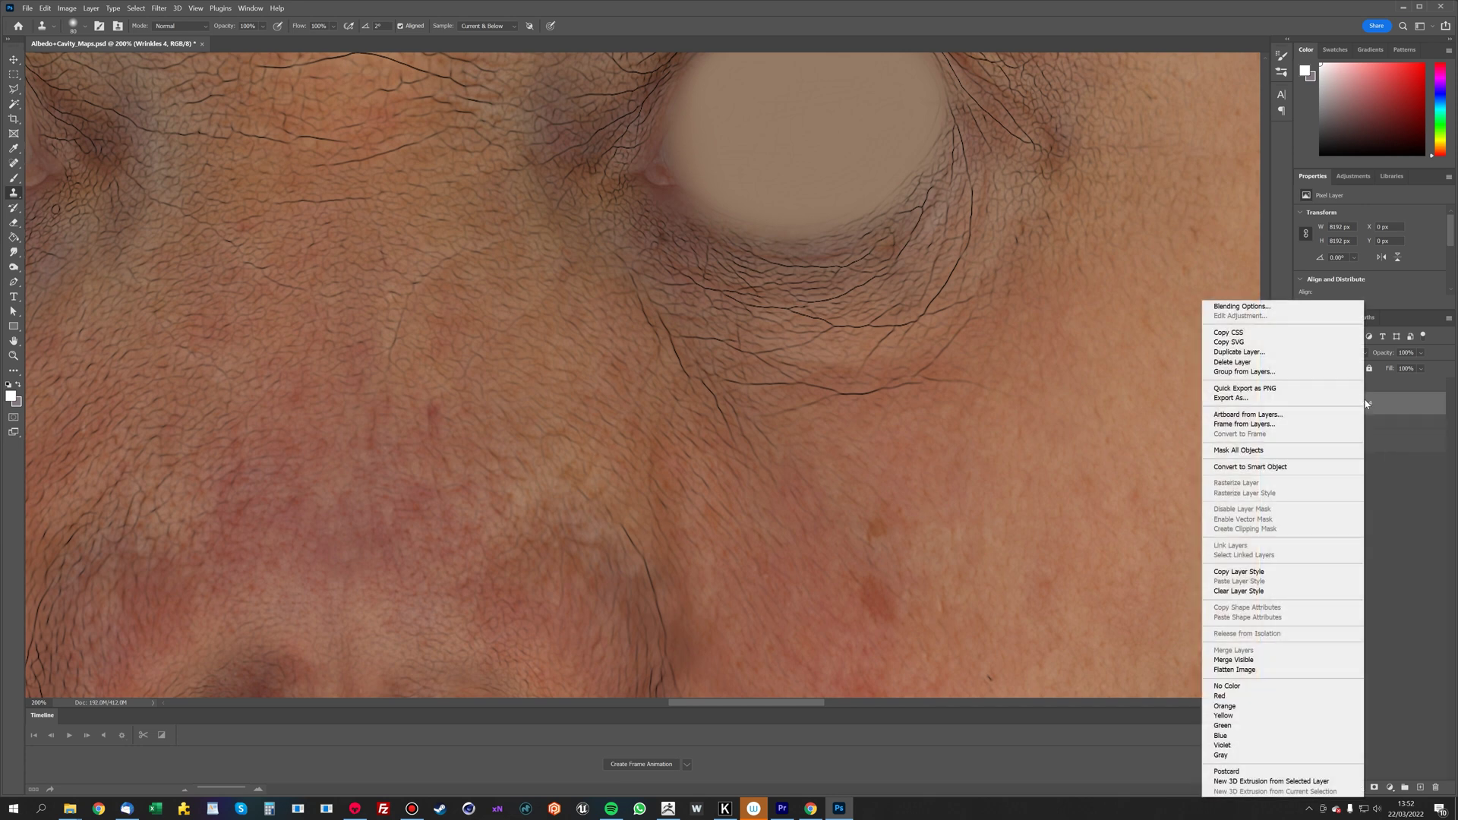
pyautogui.click(1336, 352)
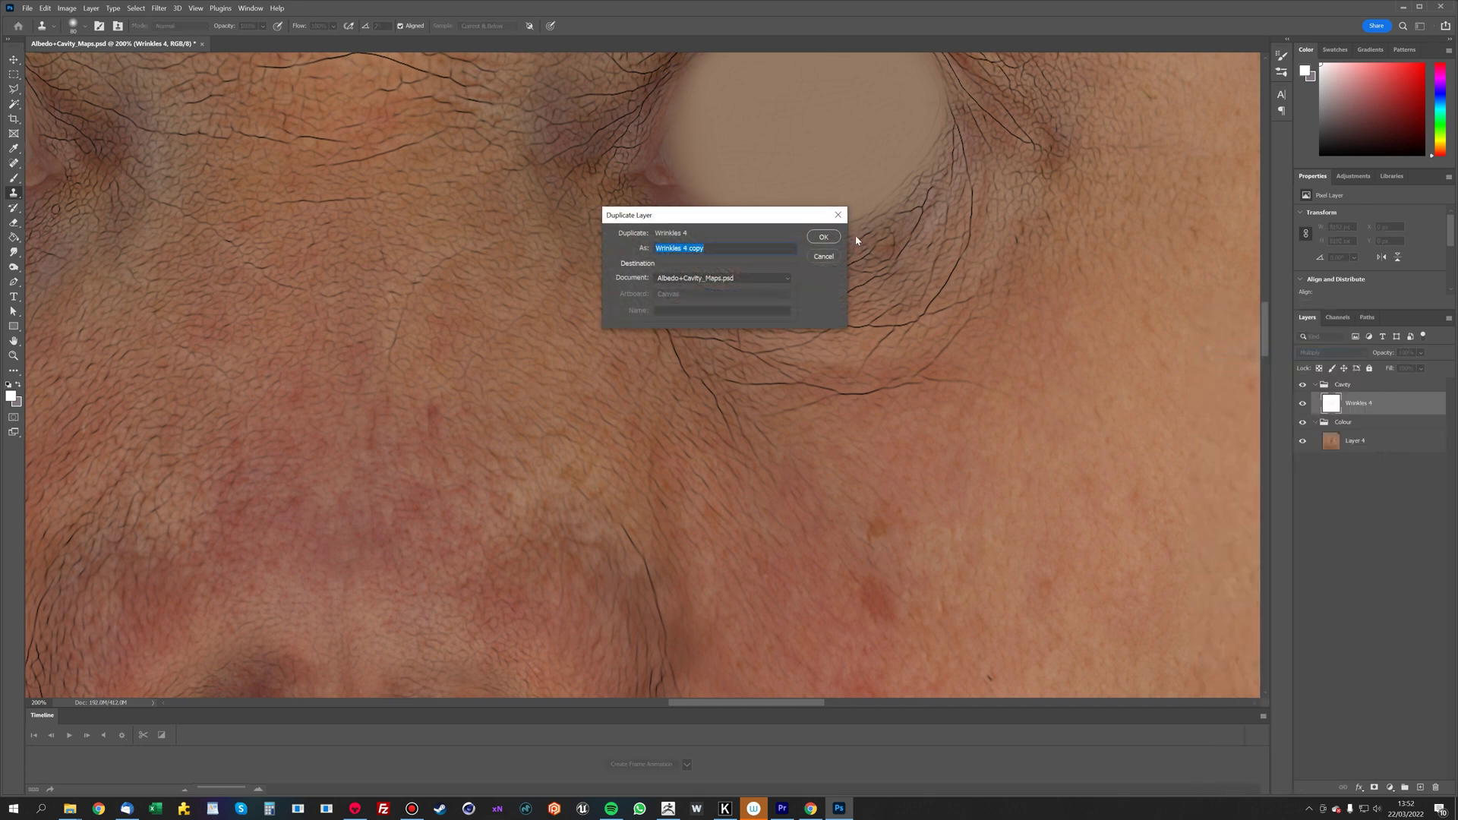
pyautogui.click(823, 237)
# - Apply a Gaussian Blur with a radius of 2.2 pixels to the Wrinkles 4 copy layer
pyautogui.click(159, 8)
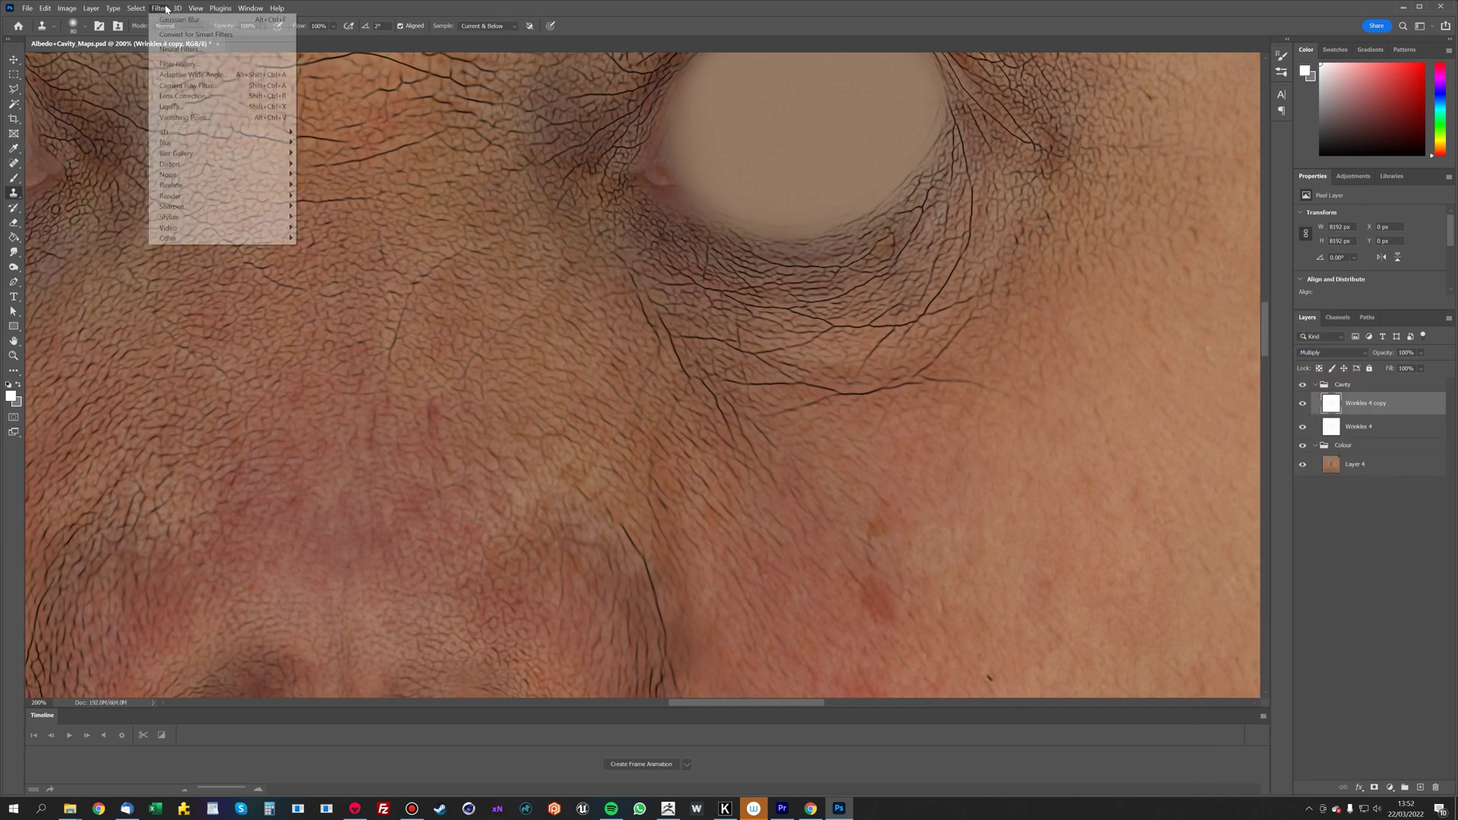
pyautogui.moveTo(275, 146)
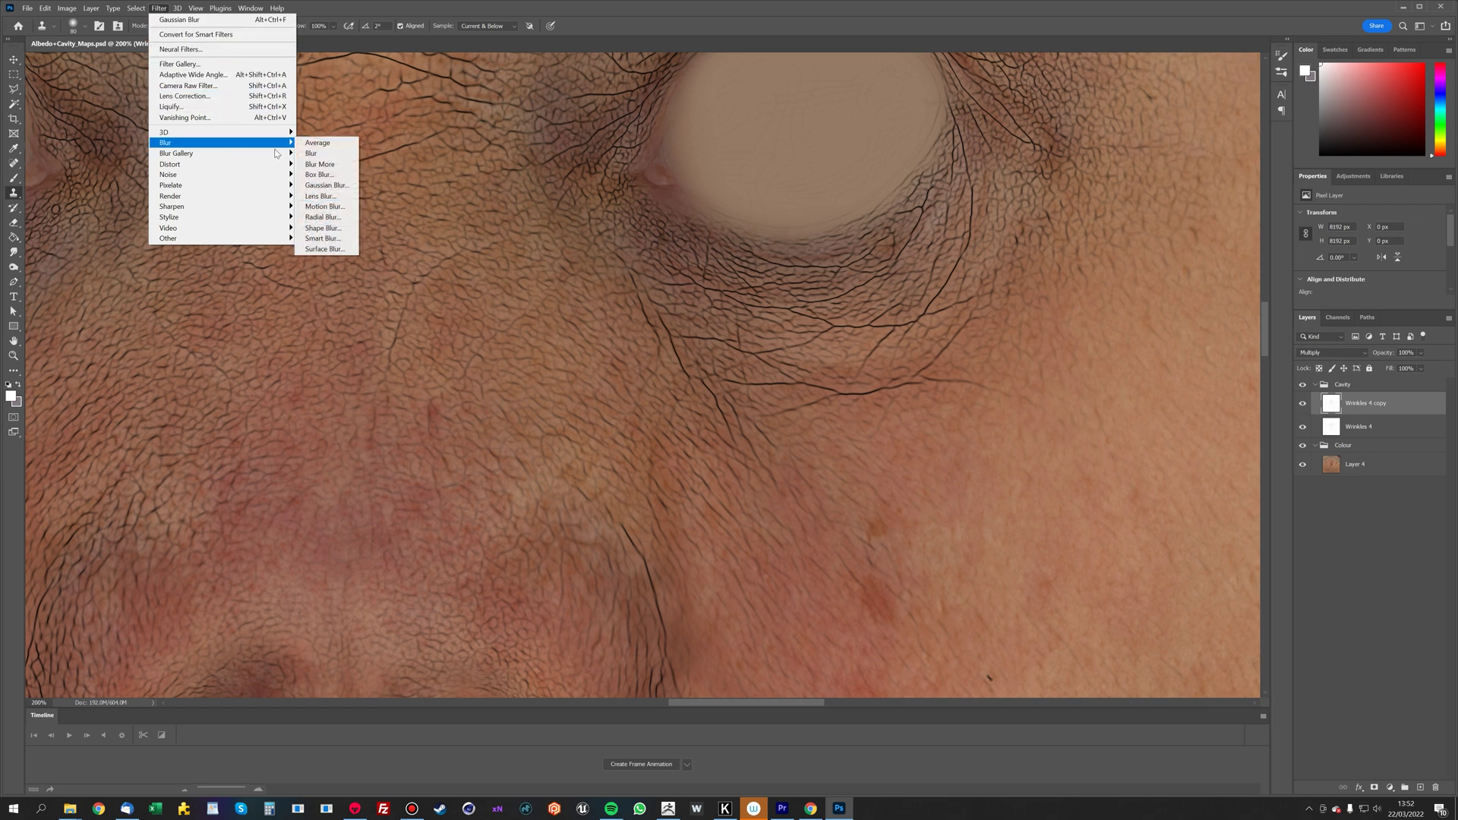
pyautogui.click(326, 184)
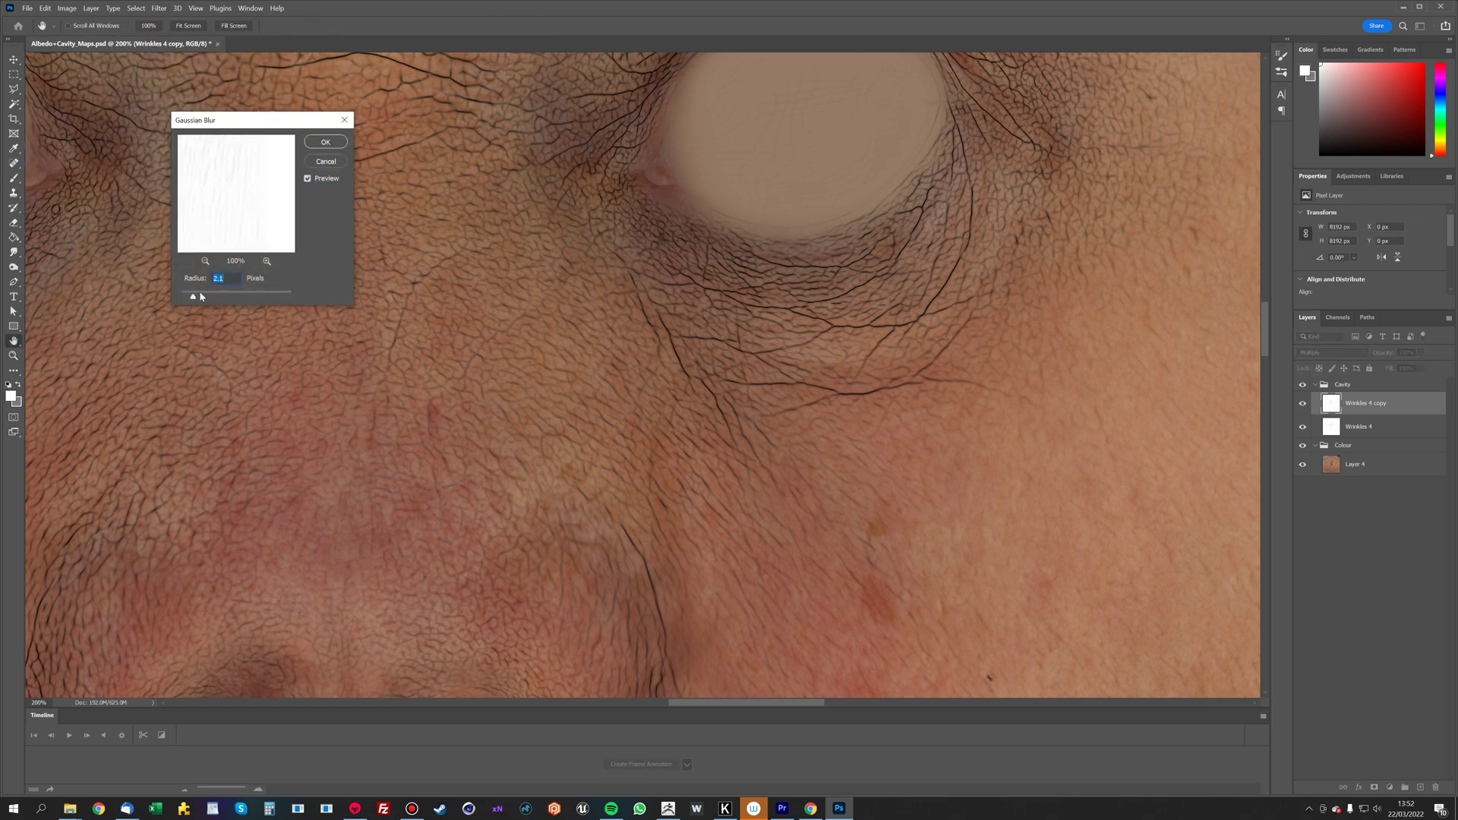
pyautogui.write('2.2')
pyautogui.click(325, 142)
# - Duplicate the Wrinkles 4 copy layer and reapply the last Gaussian Blur to the new copy
pyautogui.rightClick(1350, 407)
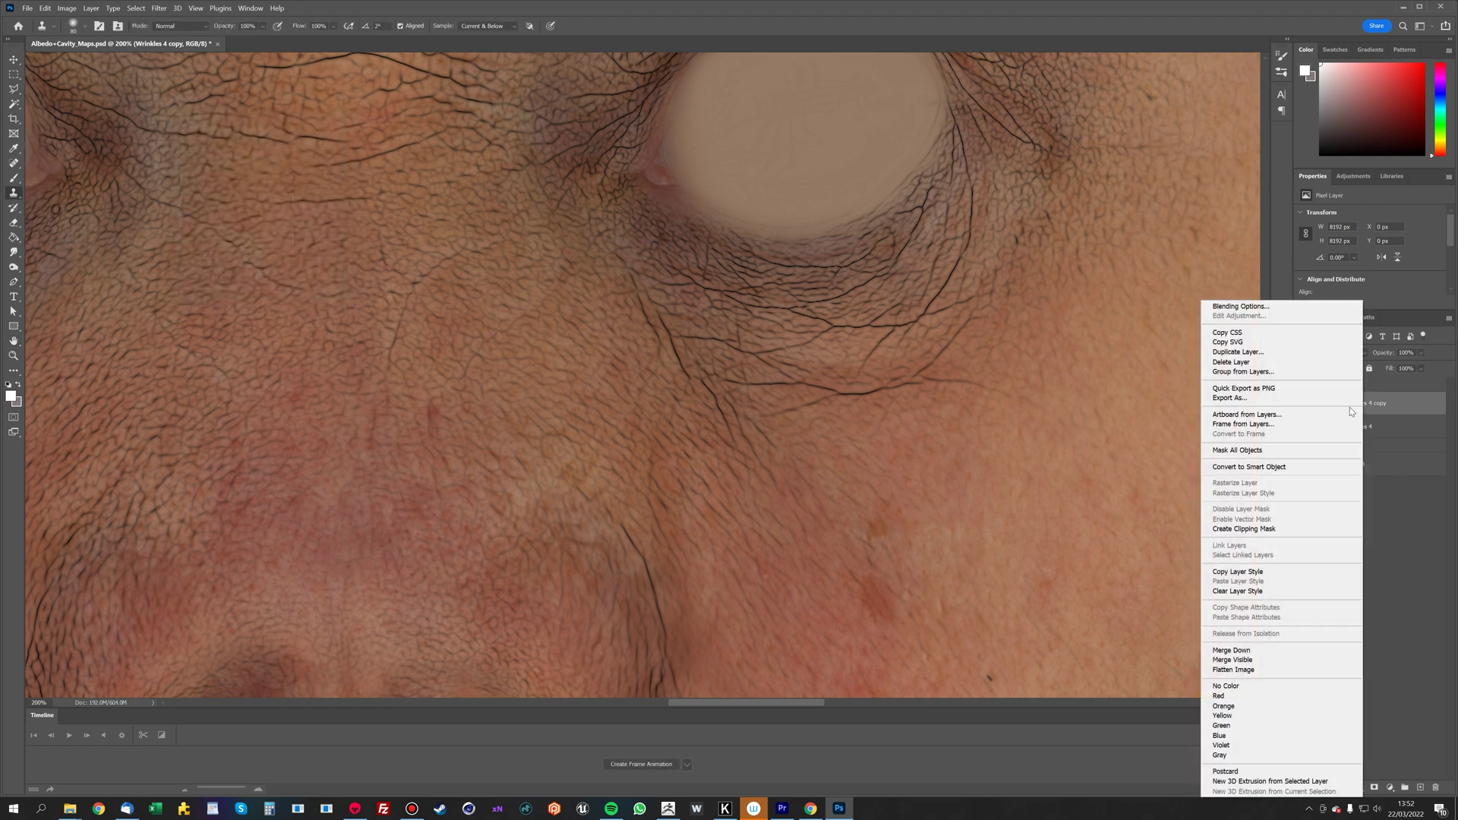
pyautogui.click(1238, 352)
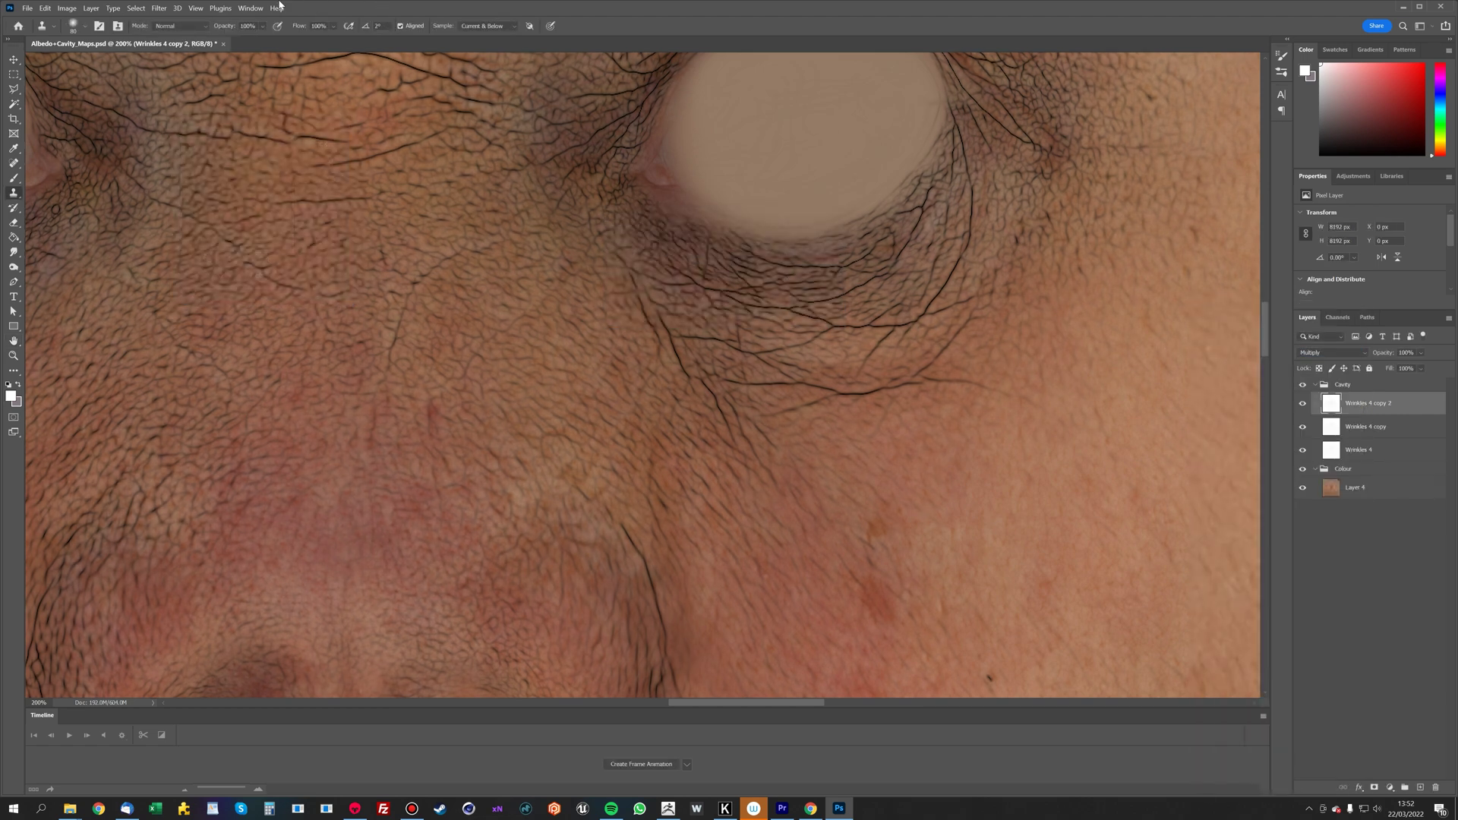
pyautogui.click(157, 9)
pyautogui.click(183, 19)
# - Duplicate the Wrinkles 4 copy 2 layer and blur that duplicate with the same Gaussian Blur
pyautogui.rightClick(1375, 401)
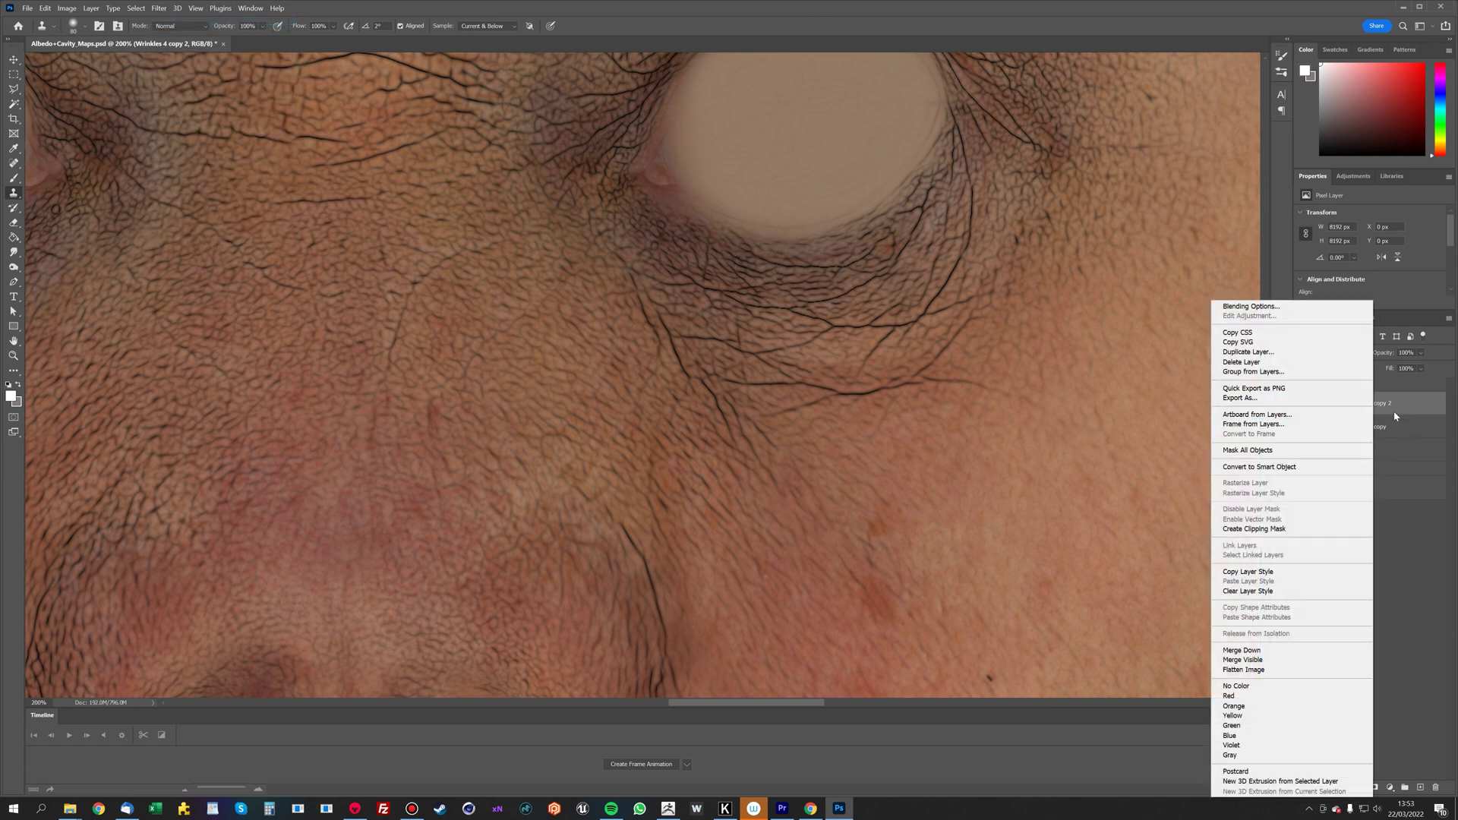
pyautogui.rightClick(1362, 407)
pyautogui.click(1235, 352)
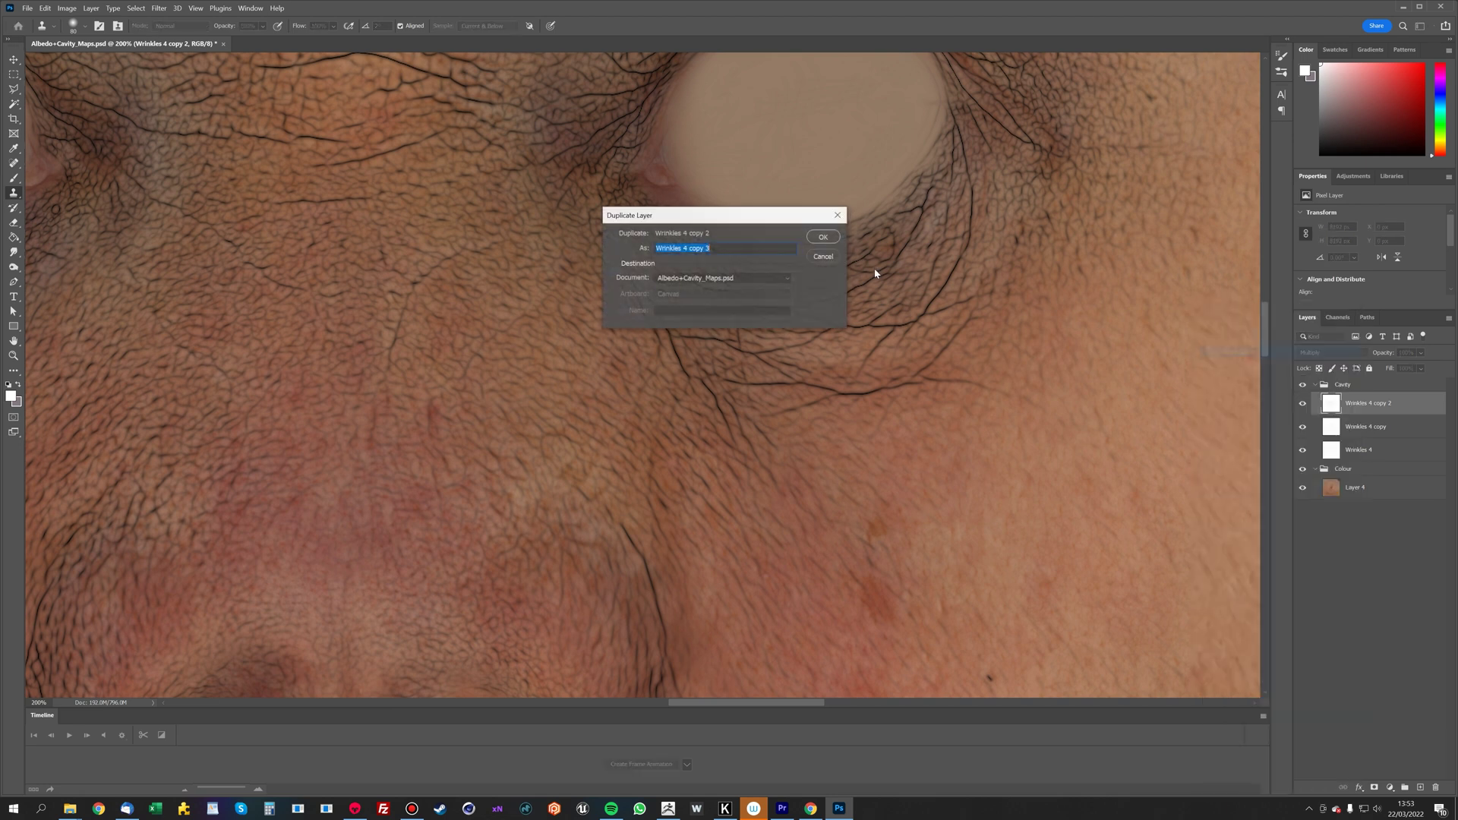
pyautogui.press('Return')
pyautogui.click(158, 8)
pyautogui.click(183, 22)
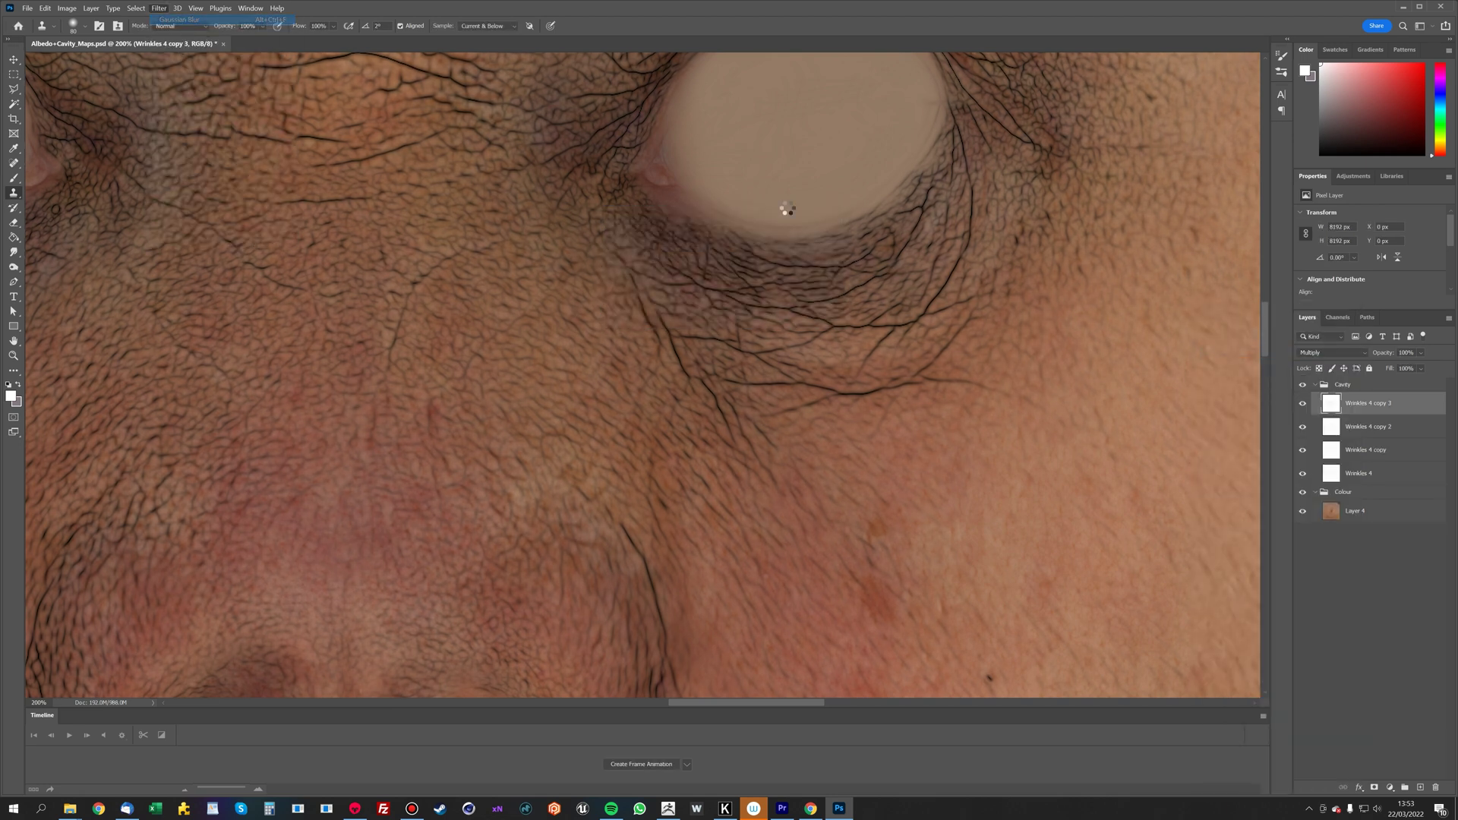
# - Compare the nose, cheek and eye wrinkles with the three blurred copies hidden and shown
pyautogui.hotkey('ctrl', '-')
pyautogui.hotkey('ctrl', '+')
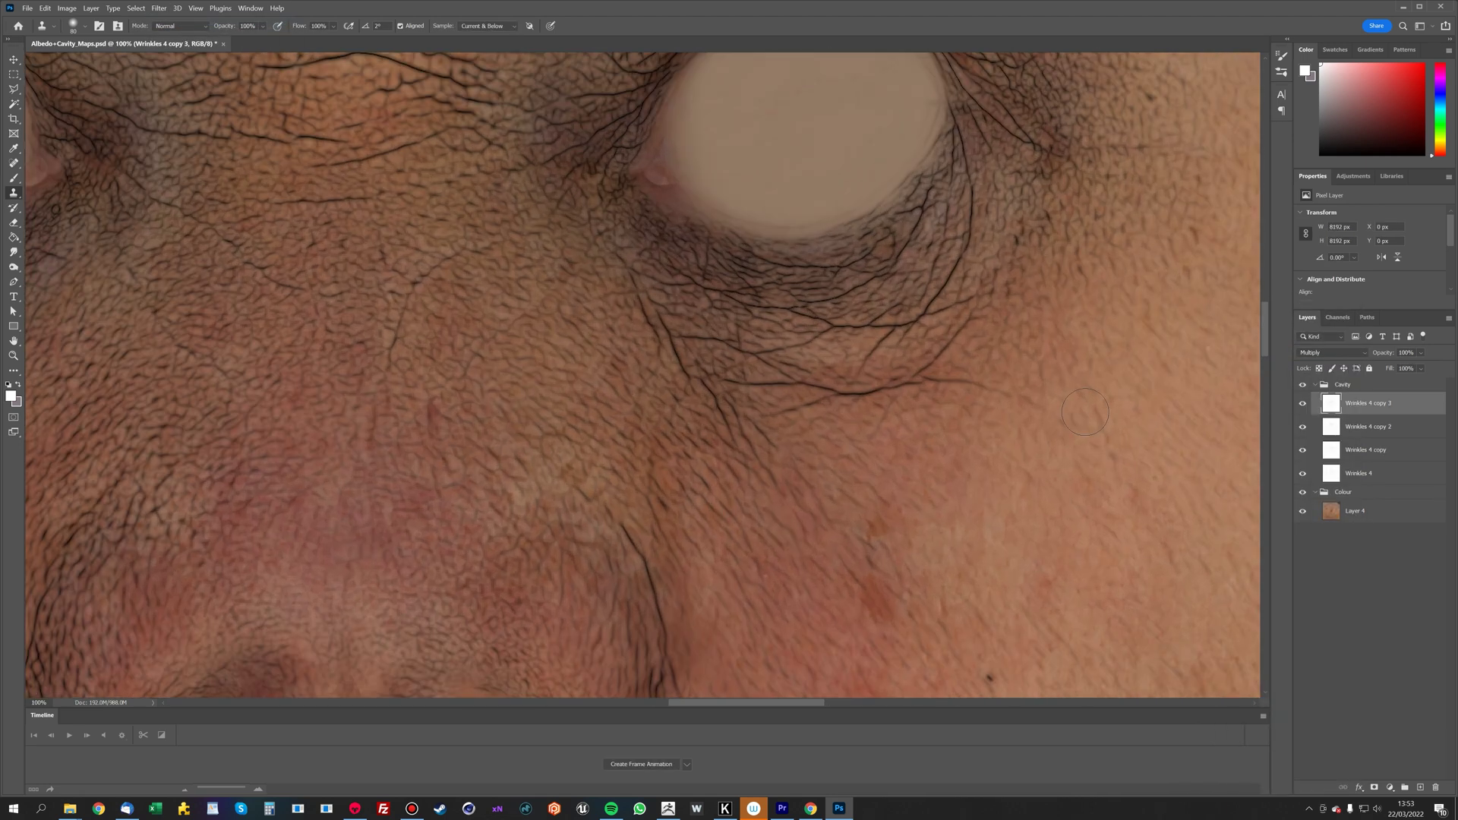
pyautogui.moveTo(939, 489); pyautogui.dragTo(960, 372)
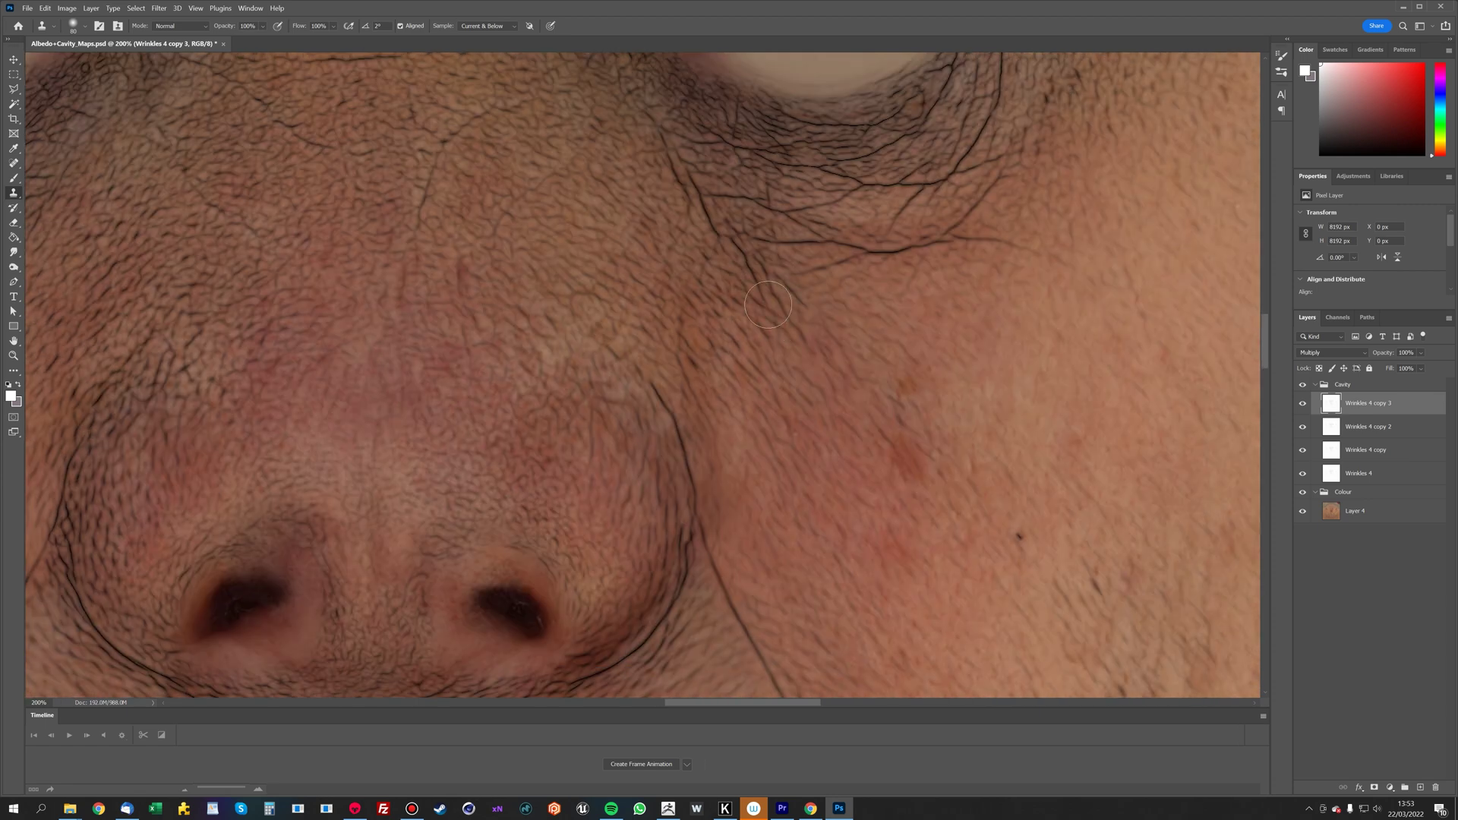
pyautogui.moveTo(806, 542); pyautogui.dragTo(813, 366)
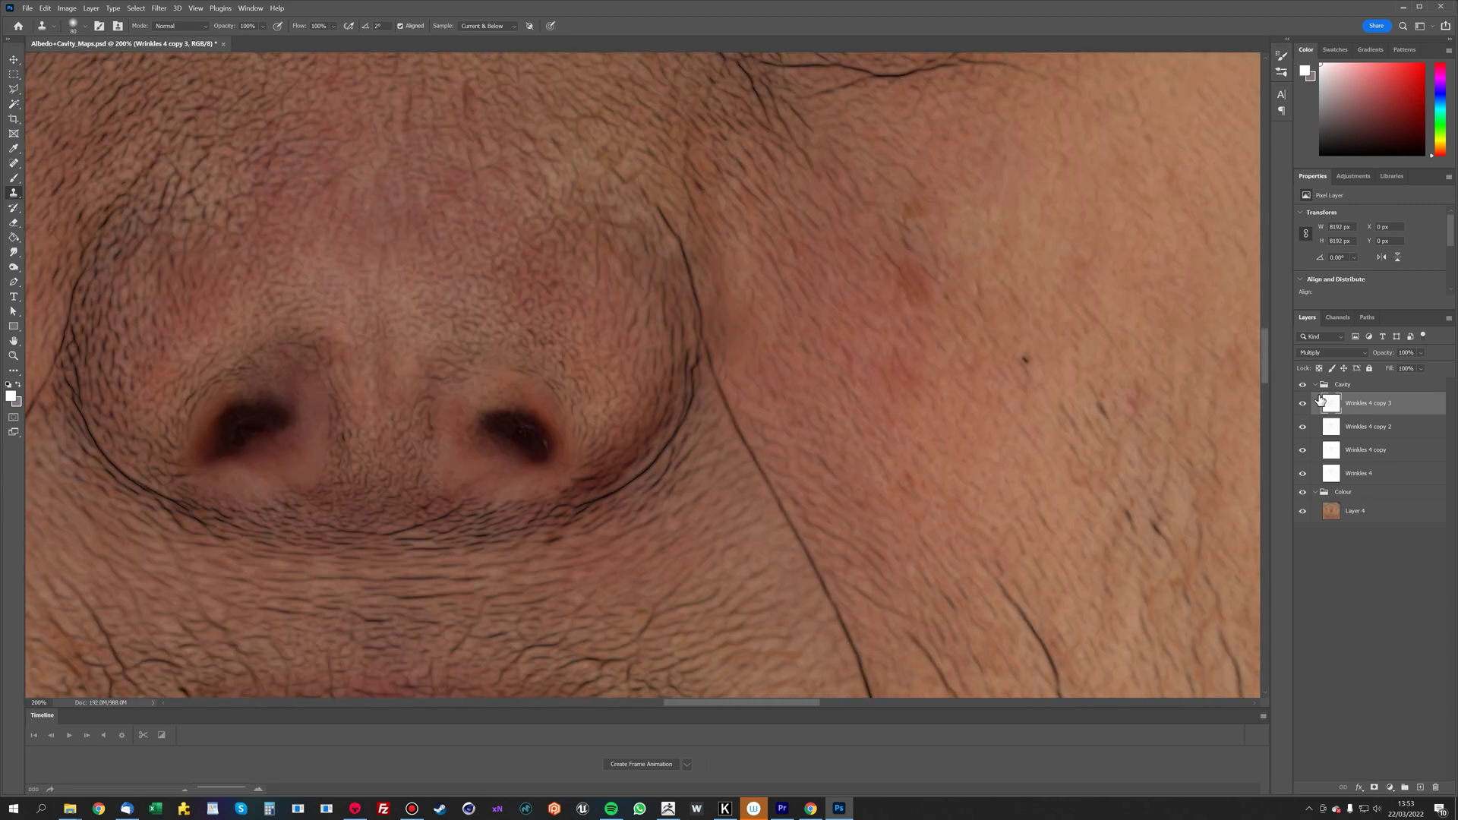
pyautogui.moveTo(1299, 472); pyautogui.dragTo(1301, 474)
pyautogui.click(1300, 474)
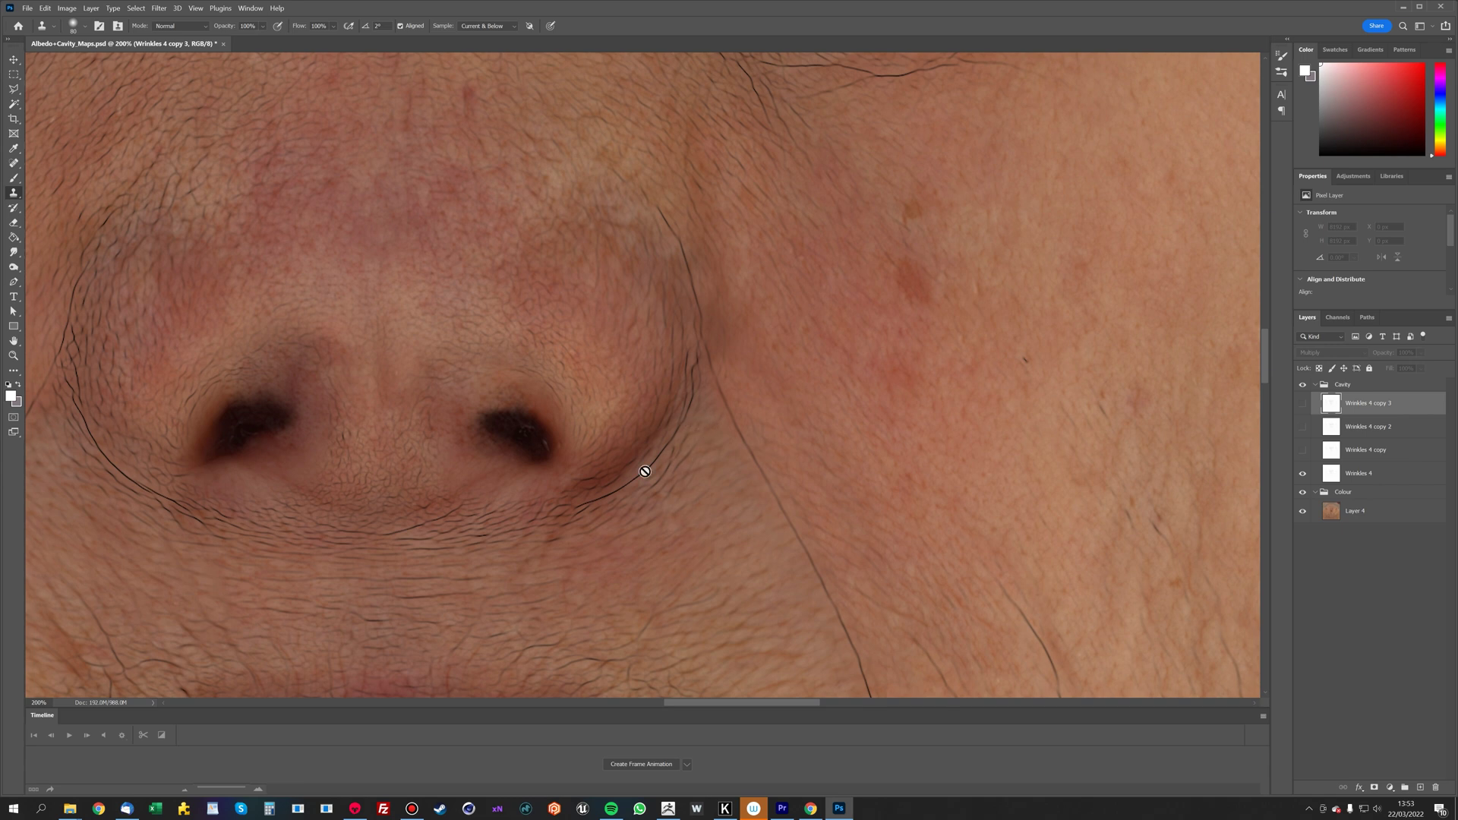
pyautogui.moveTo(1302, 450); pyautogui.dragTo(1302, 409)
pyautogui.scroll(5, 963, 492)
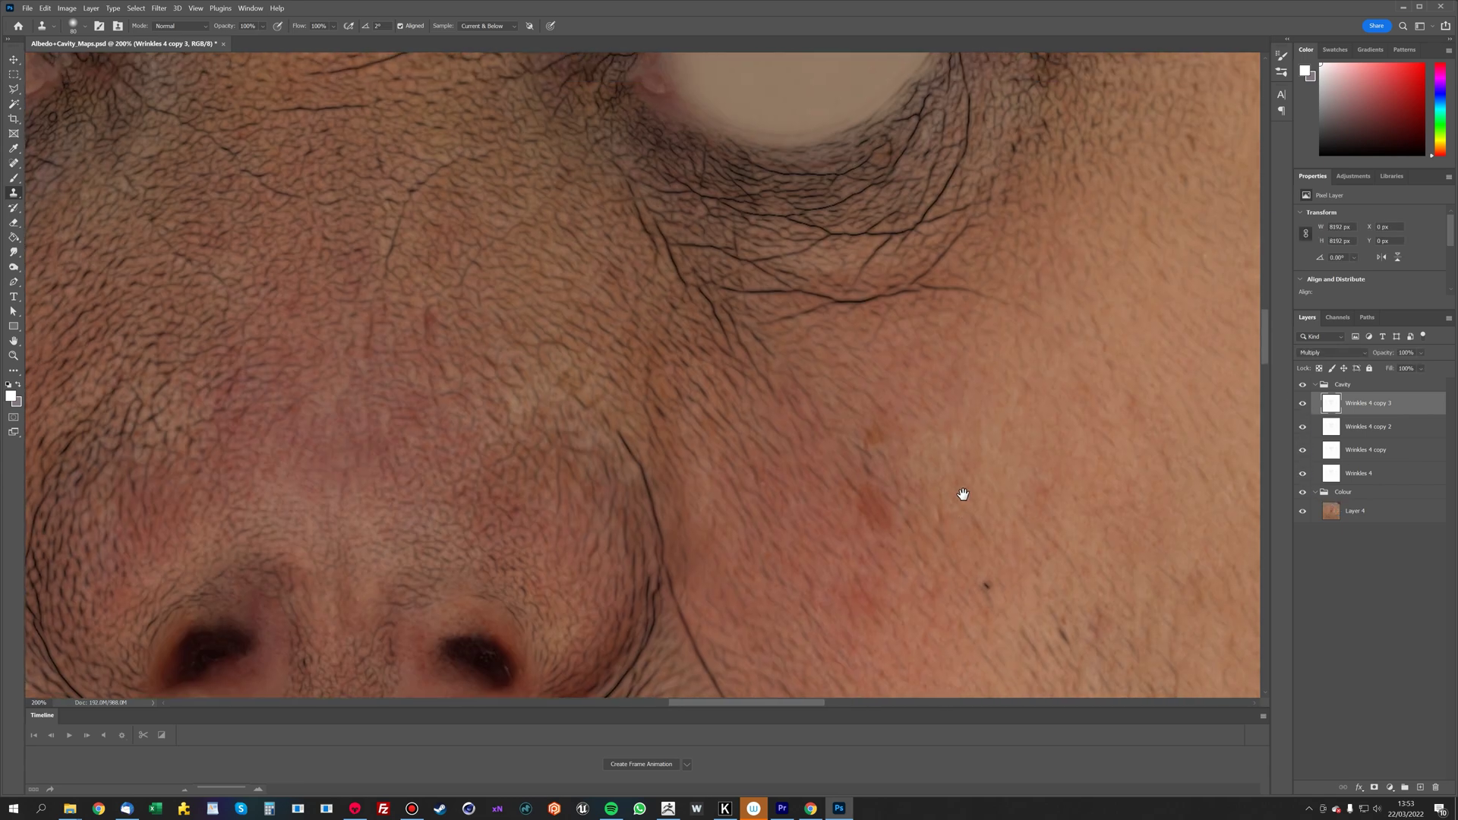
# - Merge the Wrinkles 4 layer and its three blurred copies into one layer in the Cavity group
pyautogui.keyDown('shift'); pyautogui.click(1359, 473); pyautogui.keyUp('shift')
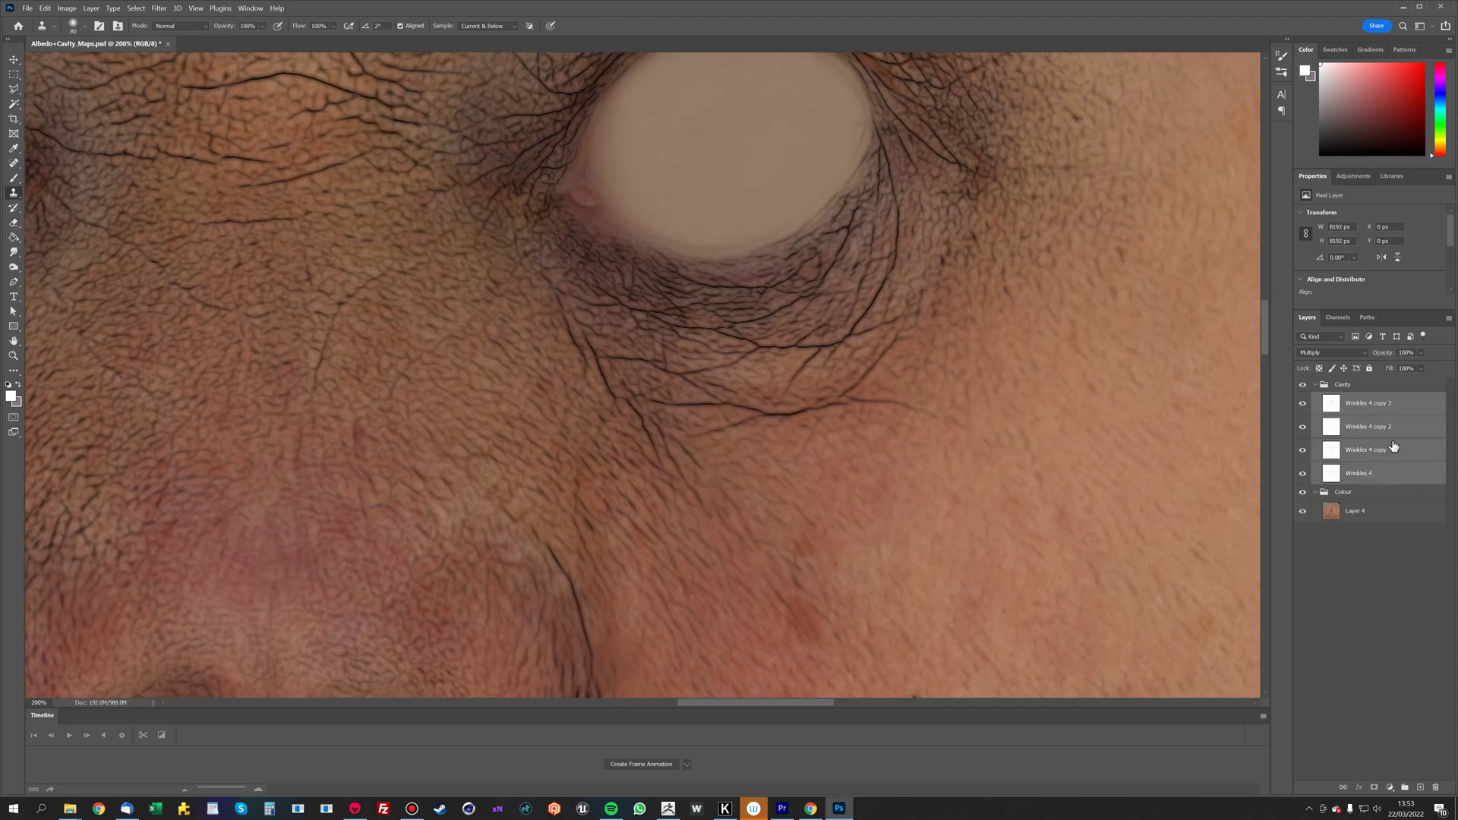
pyautogui.click(1448, 319)
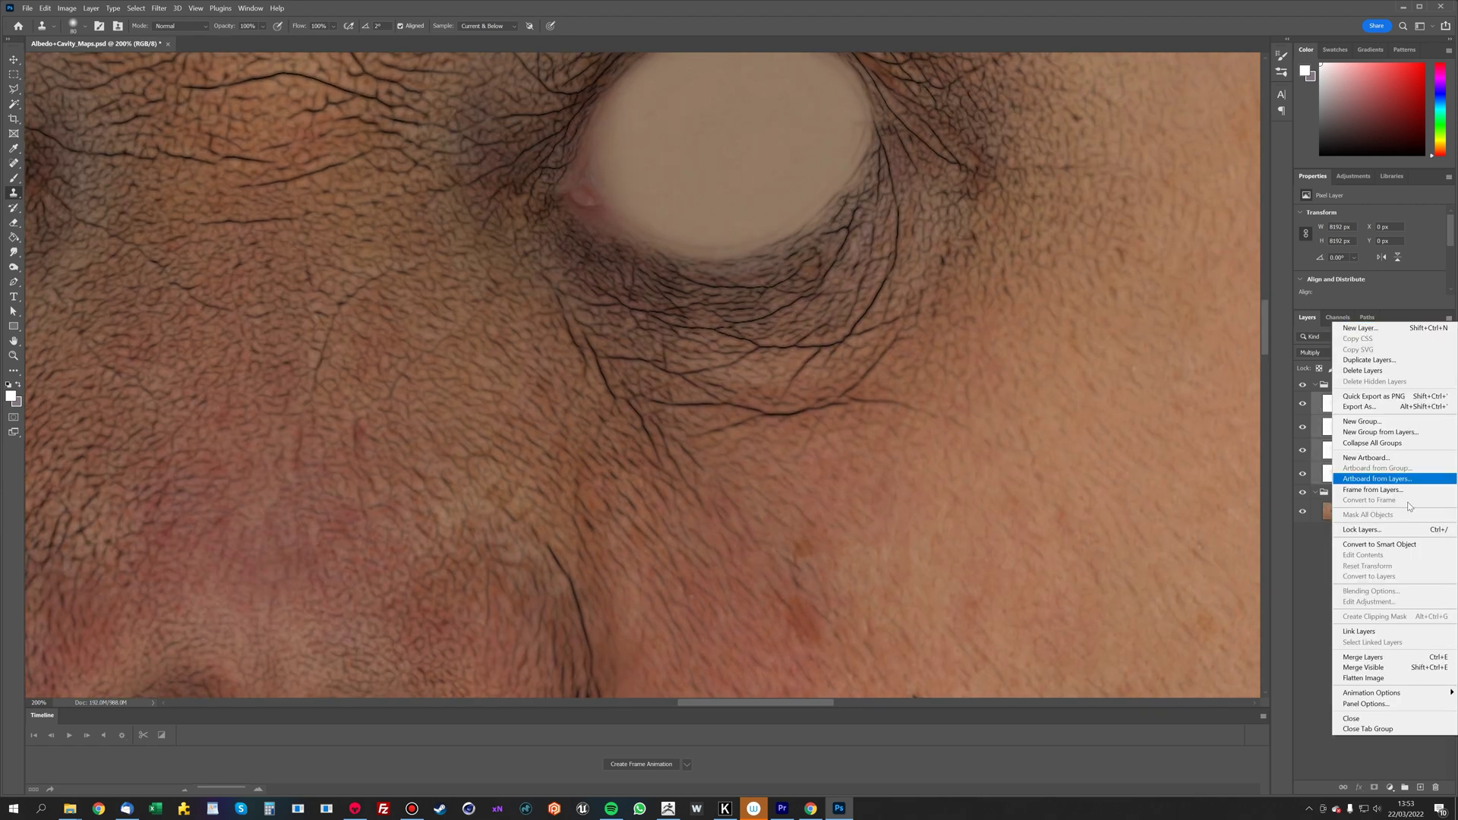
pyautogui.click(1397, 658)
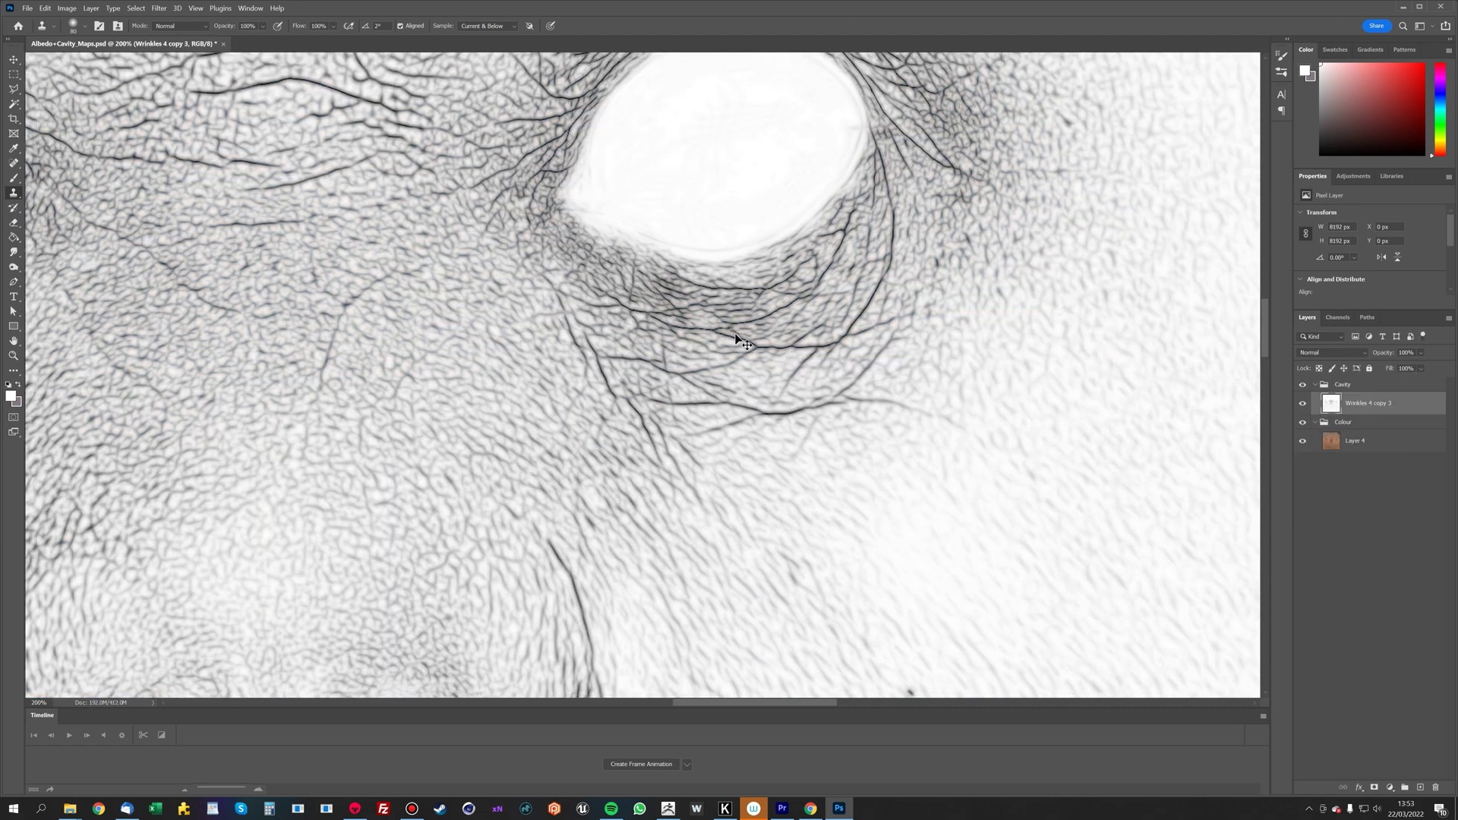
# - Set the merged wrinkle layer's blend mode to Multiply over the skin colour
pyautogui.hotkey('ctrl', '-')
pyautogui.moveTo(646, 306); pyautogui.dragTo(667, 477)
pyautogui.hotkey('ctrl', '+')
pyautogui.moveTo(652, 408); pyautogui.dragTo(763, 354)
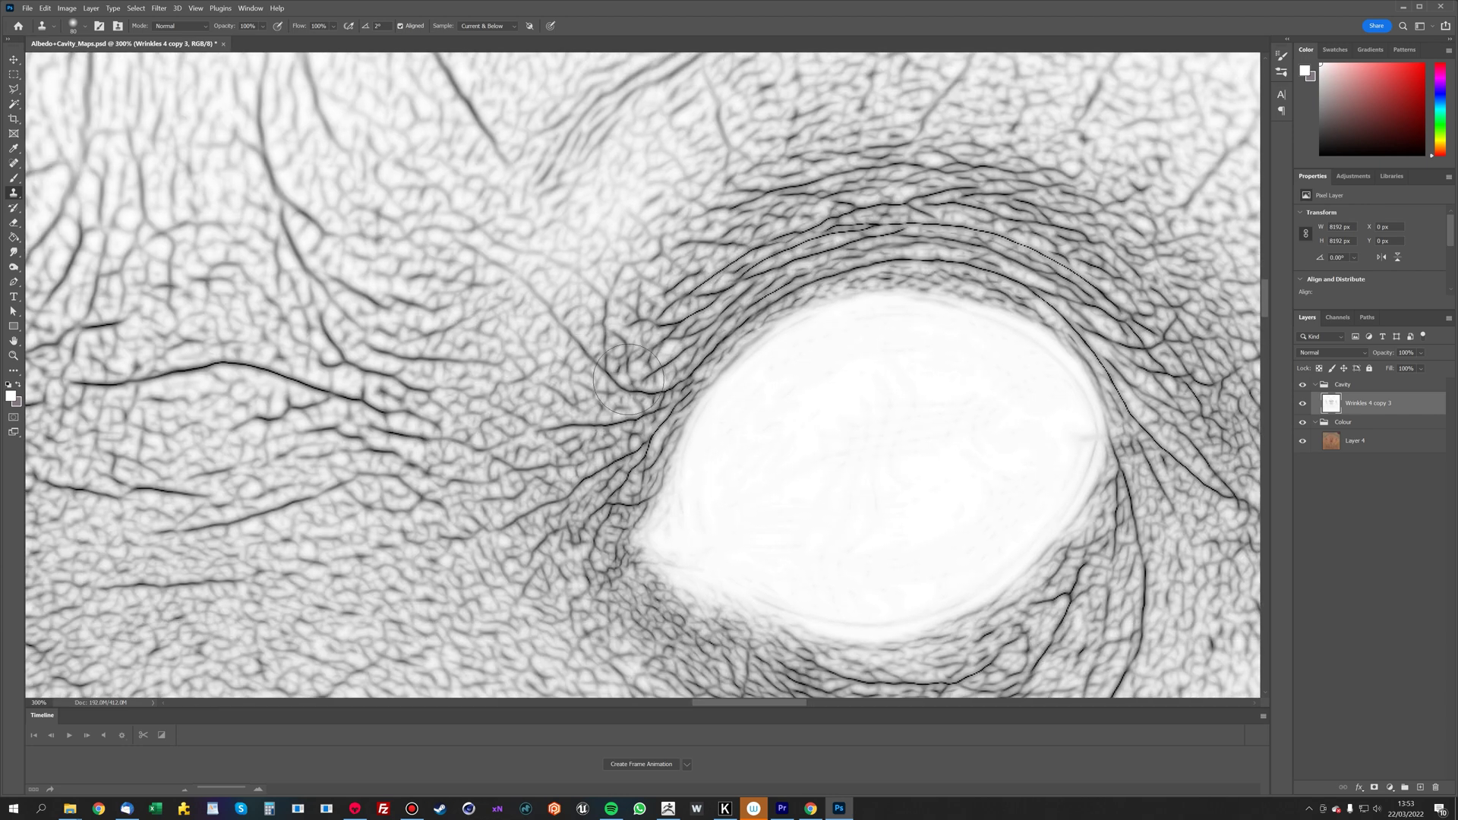
pyautogui.moveTo(651, 478); pyautogui.dragTo(719, 313)
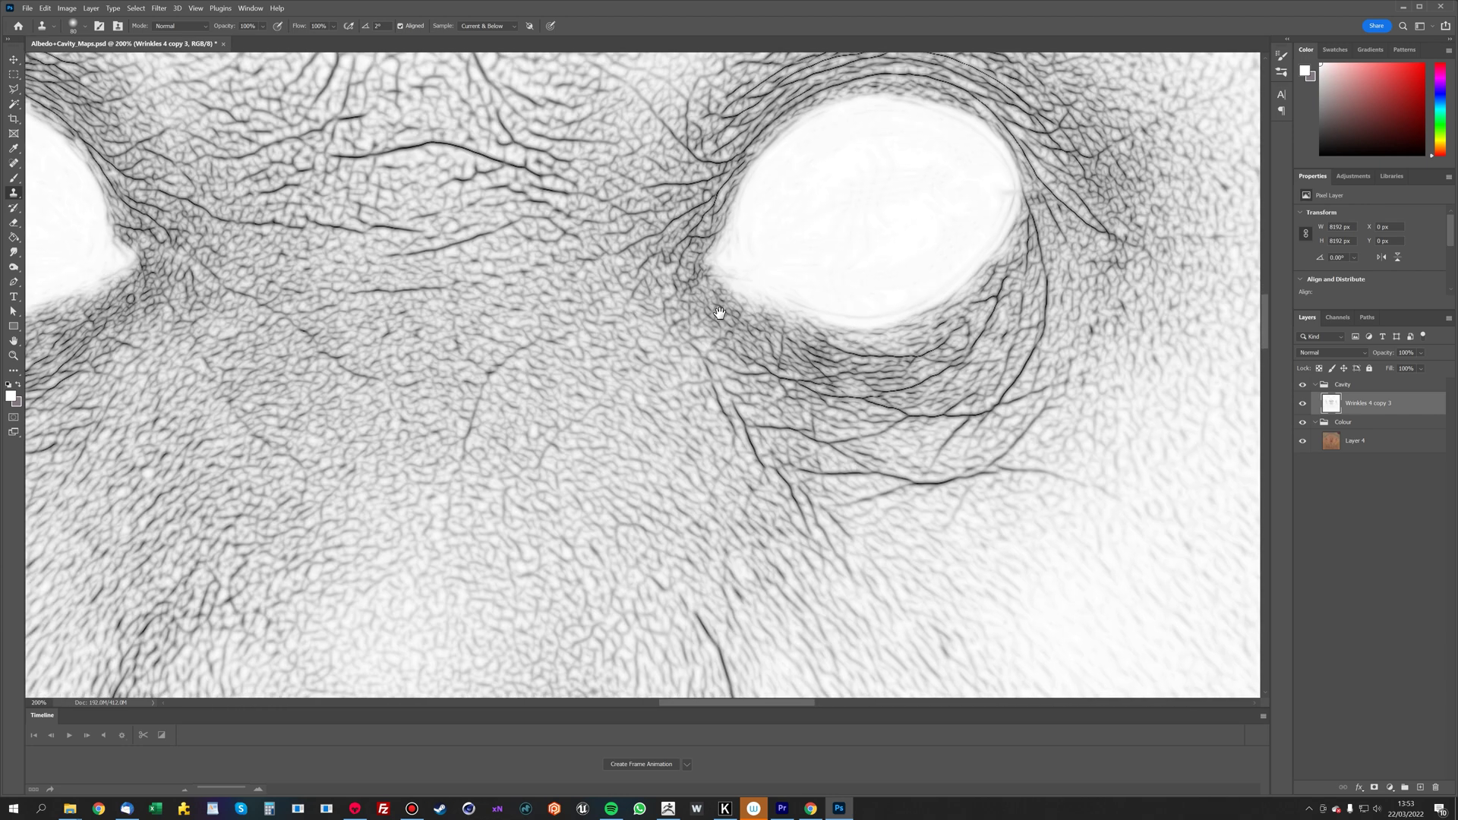
pyautogui.click(1329, 354)
pyautogui.click(1325, 409)
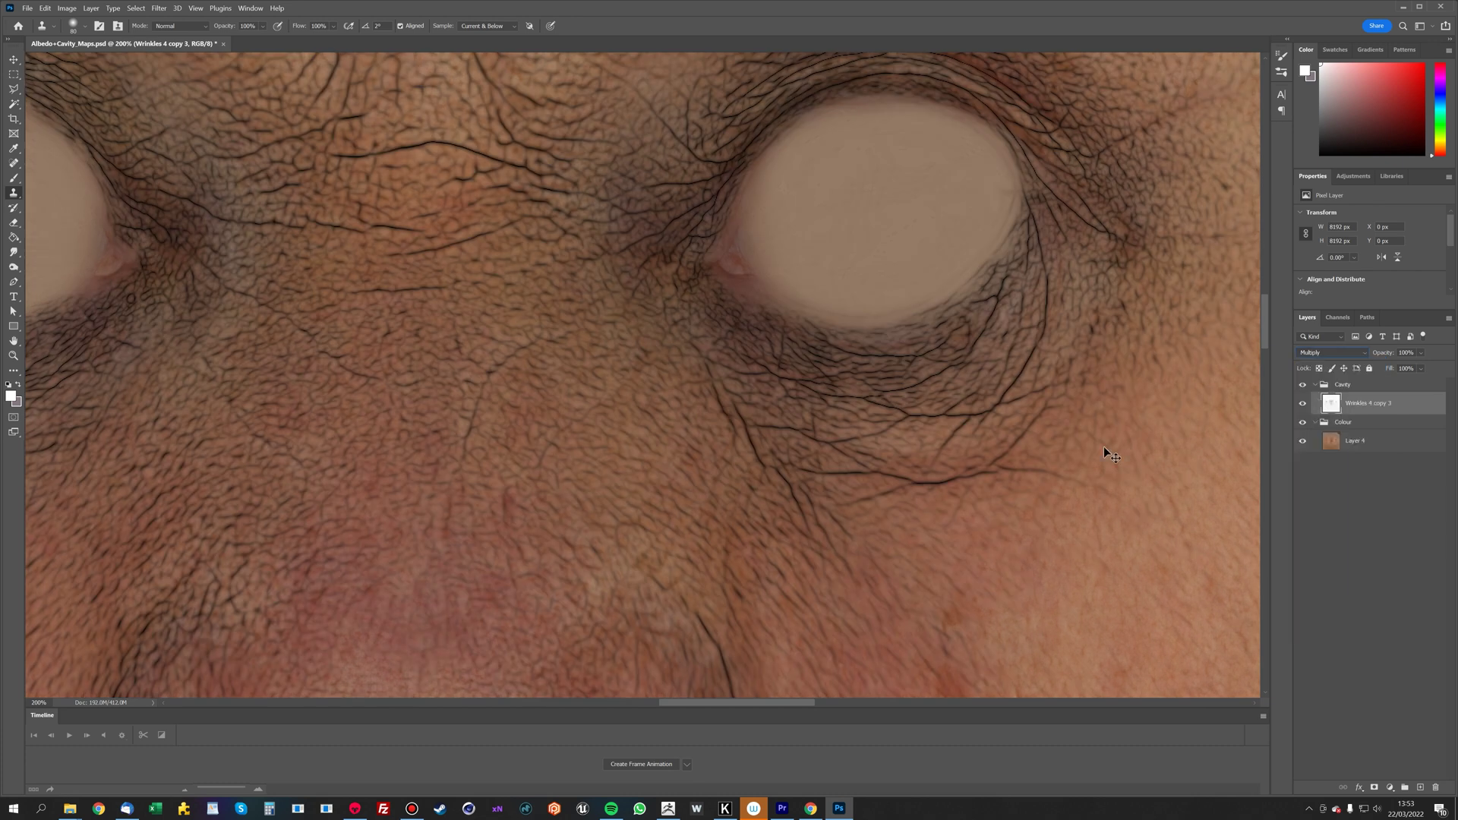
# - Lower the merged wrinkle layer's opacity to 32%
pyautogui.hotkey('ctrl', '-')
pyautogui.scroll(-3, 1055, 403)
pyautogui.hotkey('ctrl', '+')
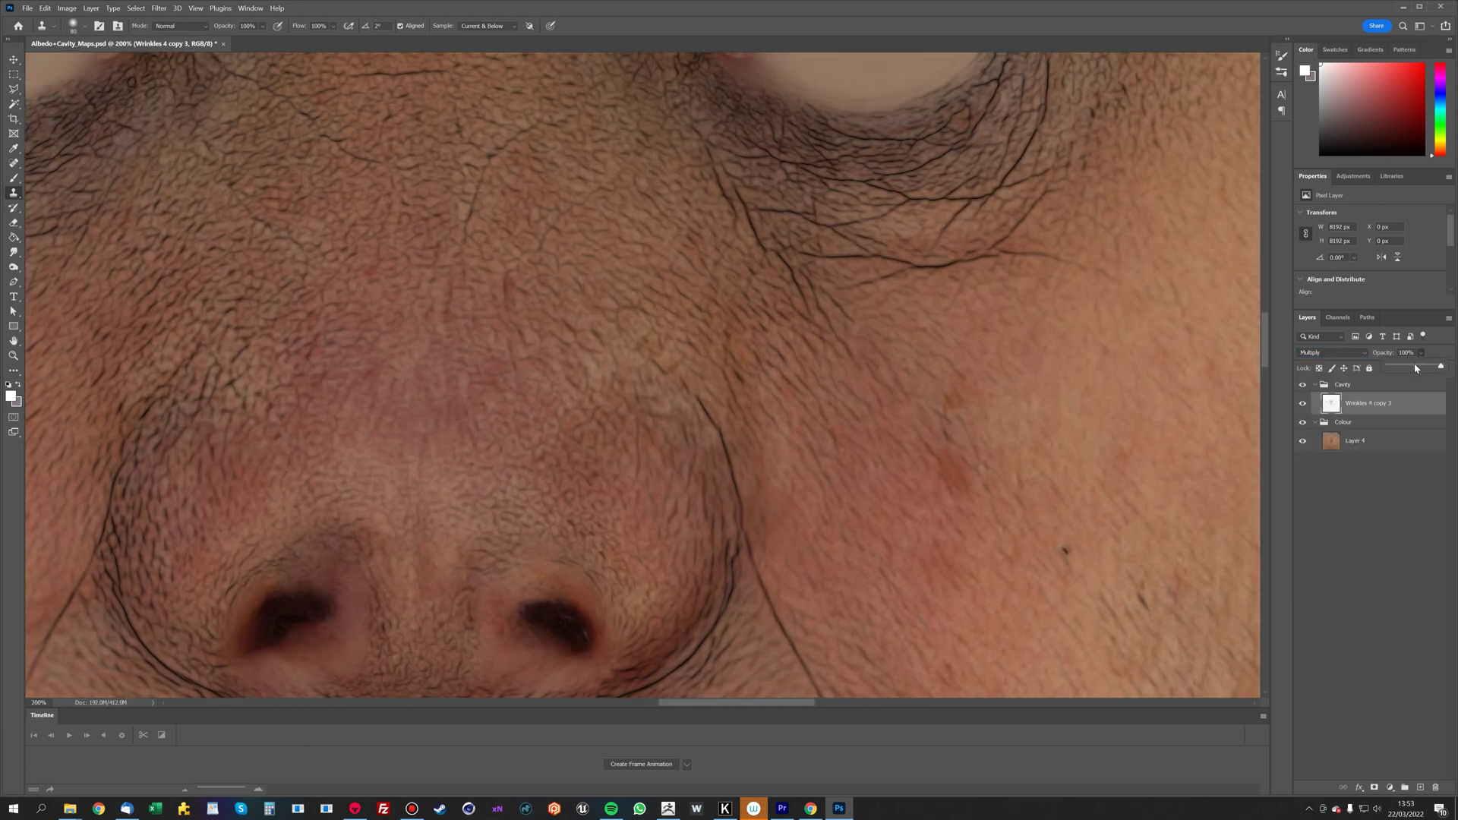
pyautogui.moveTo(1414, 365); pyautogui.dragTo(1398, 365)
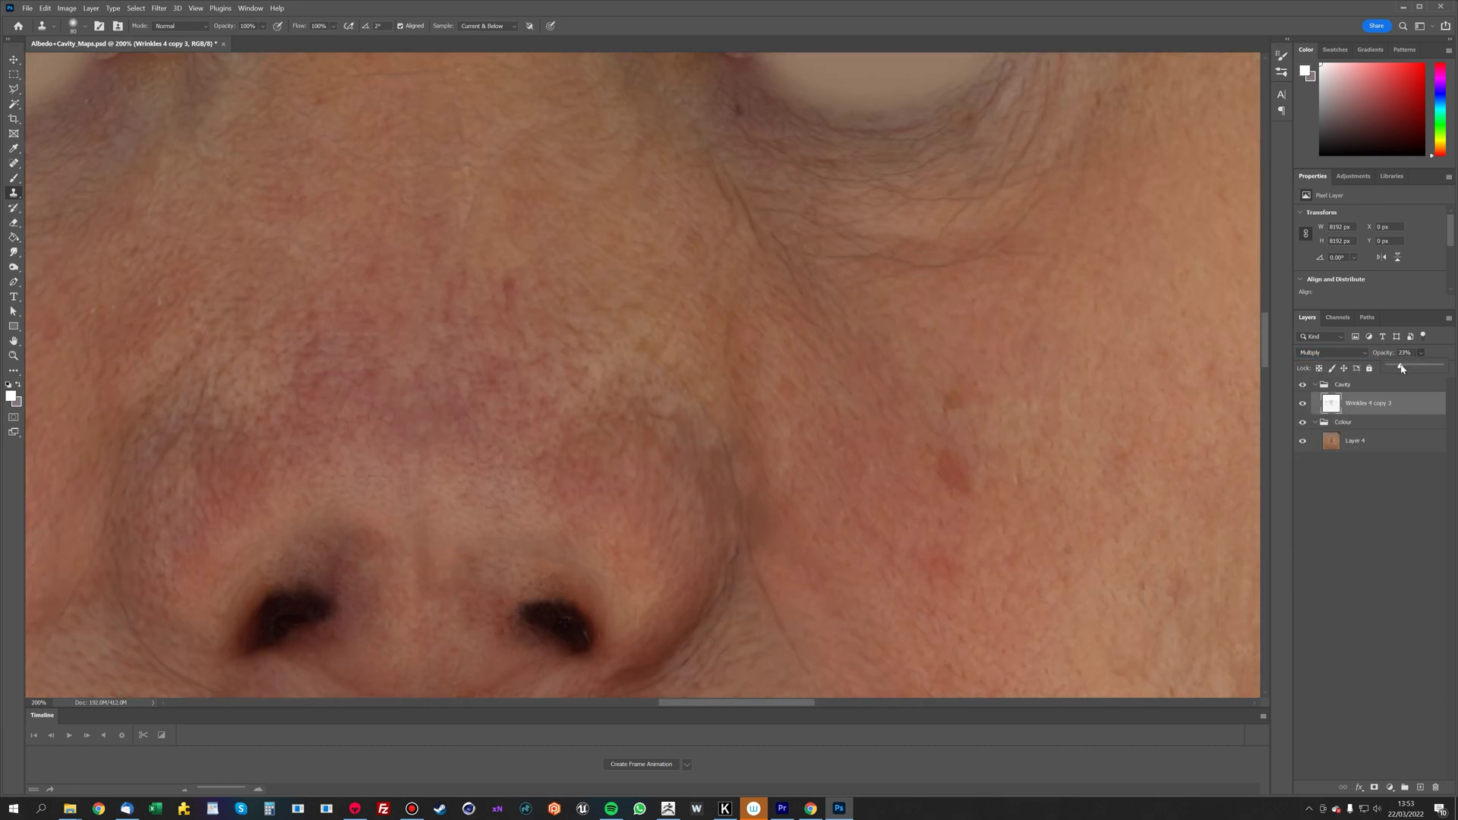
pyautogui.moveTo(1127, 277); pyautogui.dragTo(1009, 379)
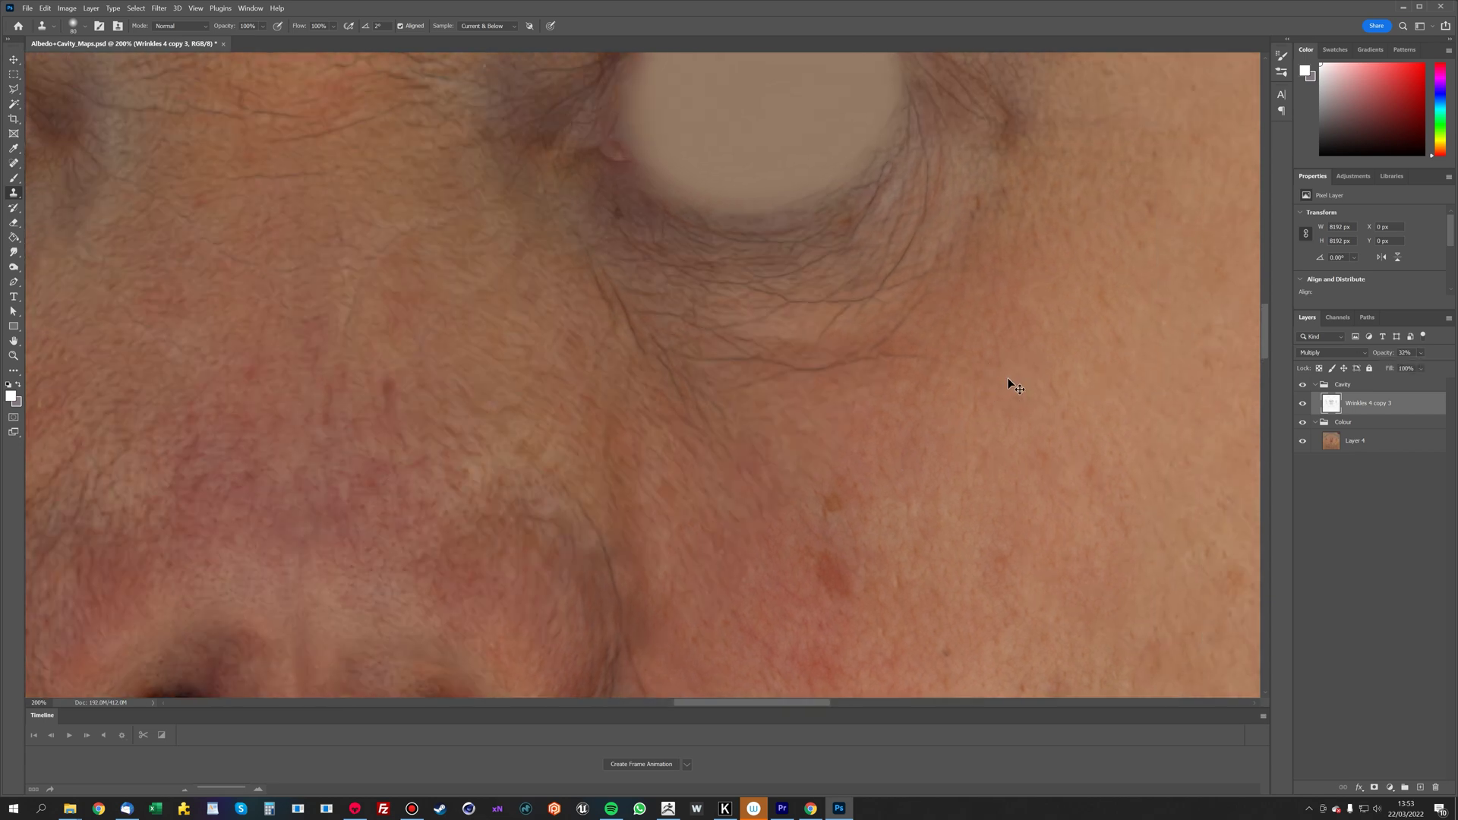
# - Examine the softened wrinkle detail around the mouth, chin, cheeks and eye
pyautogui.hotkey('ctrl', '-')
pyautogui.moveTo(902, 501); pyautogui.dragTo(995, 297)
pyautogui.moveTo(970, 213); pyautogui.dragTo(946, 148)
pyautogui.moveTo(952, 366); pyautogui.dragTo(927, 247)
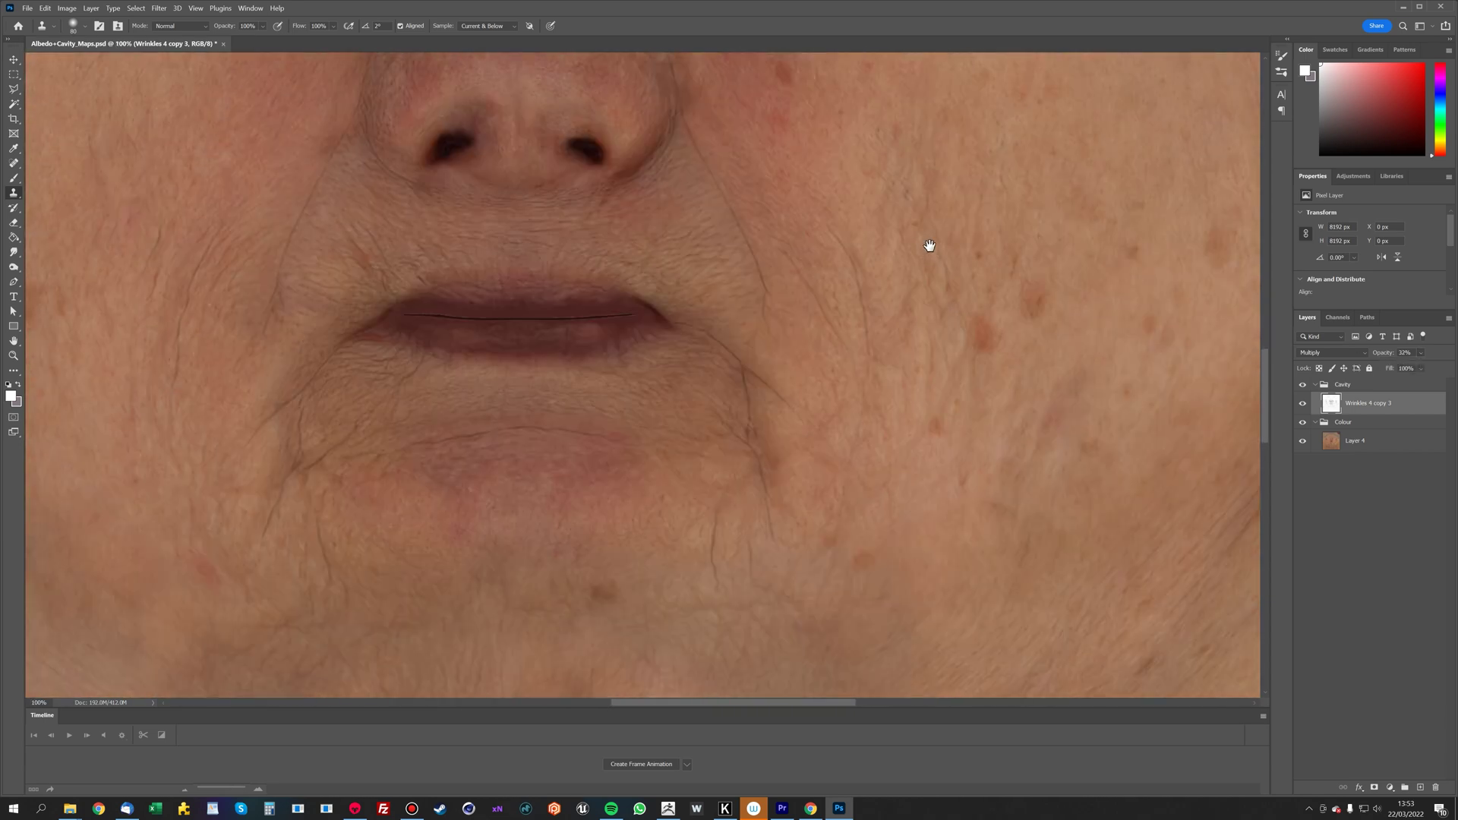
pyautogui.hotkey('ctrl', '+')
pyautogui.moveTo(1046, 155); pyautogui.dragTo(924, 284)
pyautogui.moveTo(958, 83); pyautogui.dragTo(864, 467)
pyautogui.hotkey('ctrl', '+')
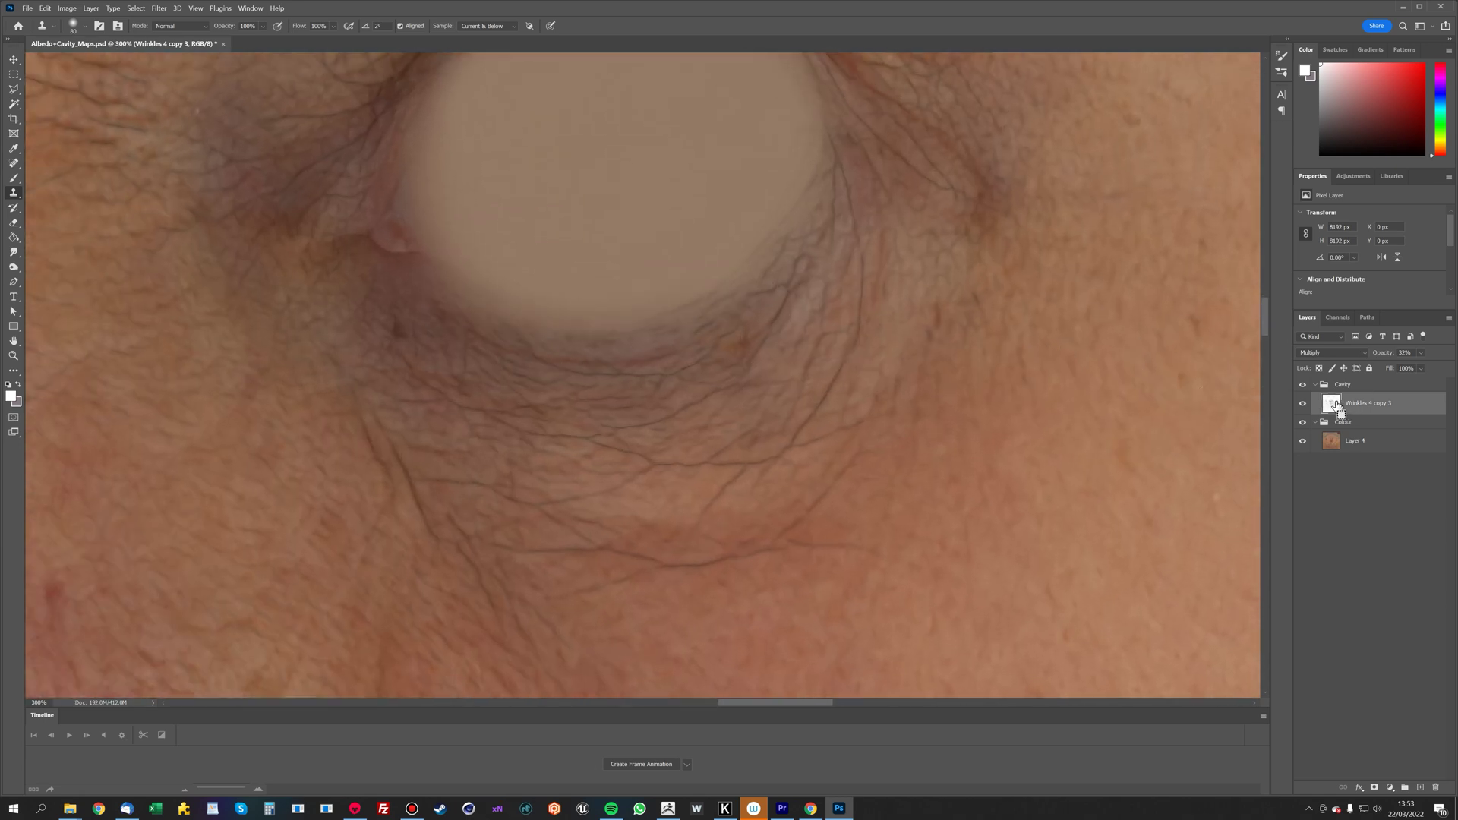
# - Colorize the merged wrinkle layer a reddish skin tone with Hue/Saturation, adjusting the saturation and raising the lightness
pyautogui.hotkey('ctrl', 'u')
pyautogui.moveTo(1115, 257); pyautogui.dragTo(944, 268)
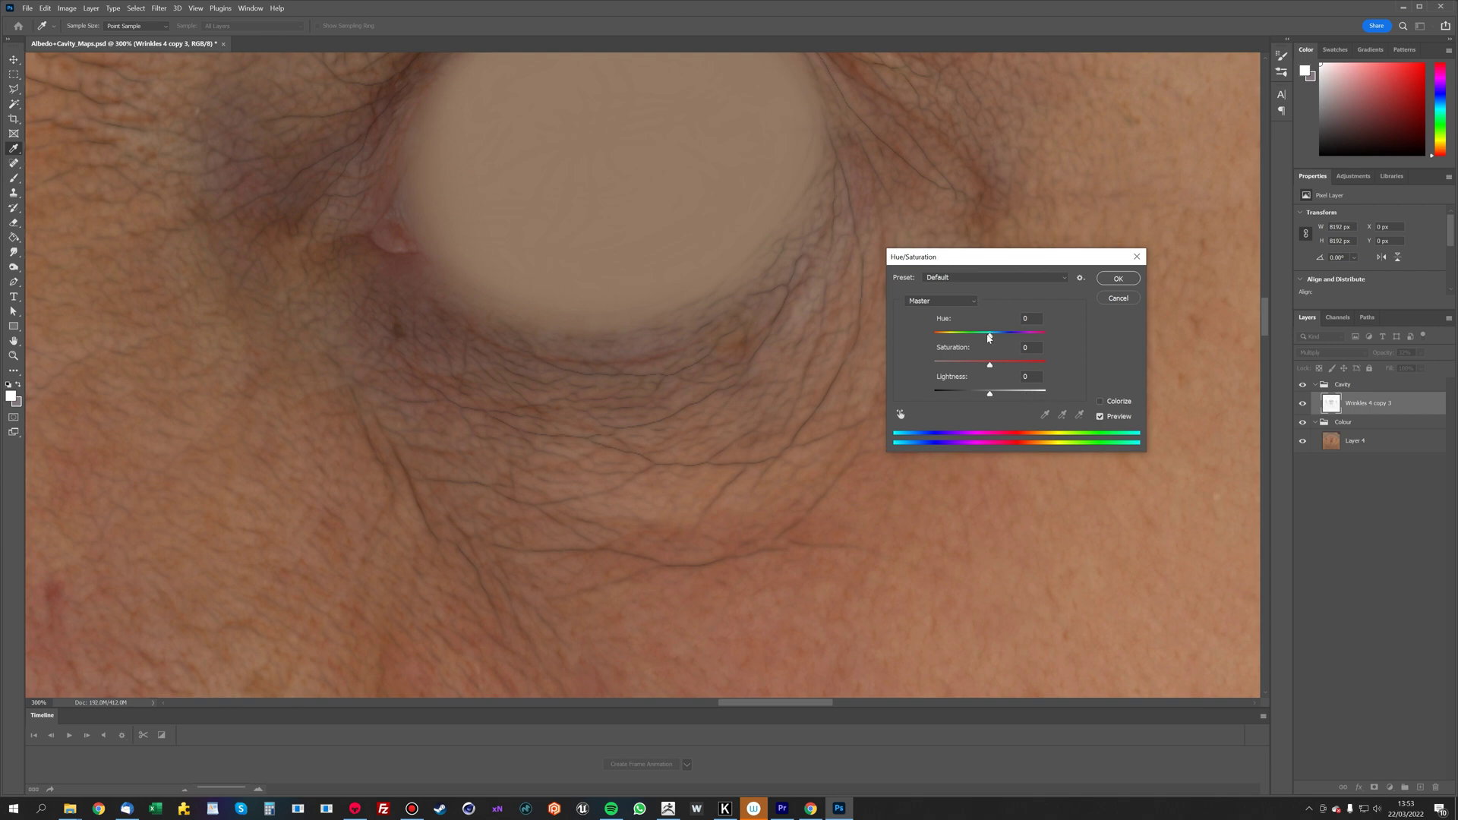
pyautogui.click(1100, 401)
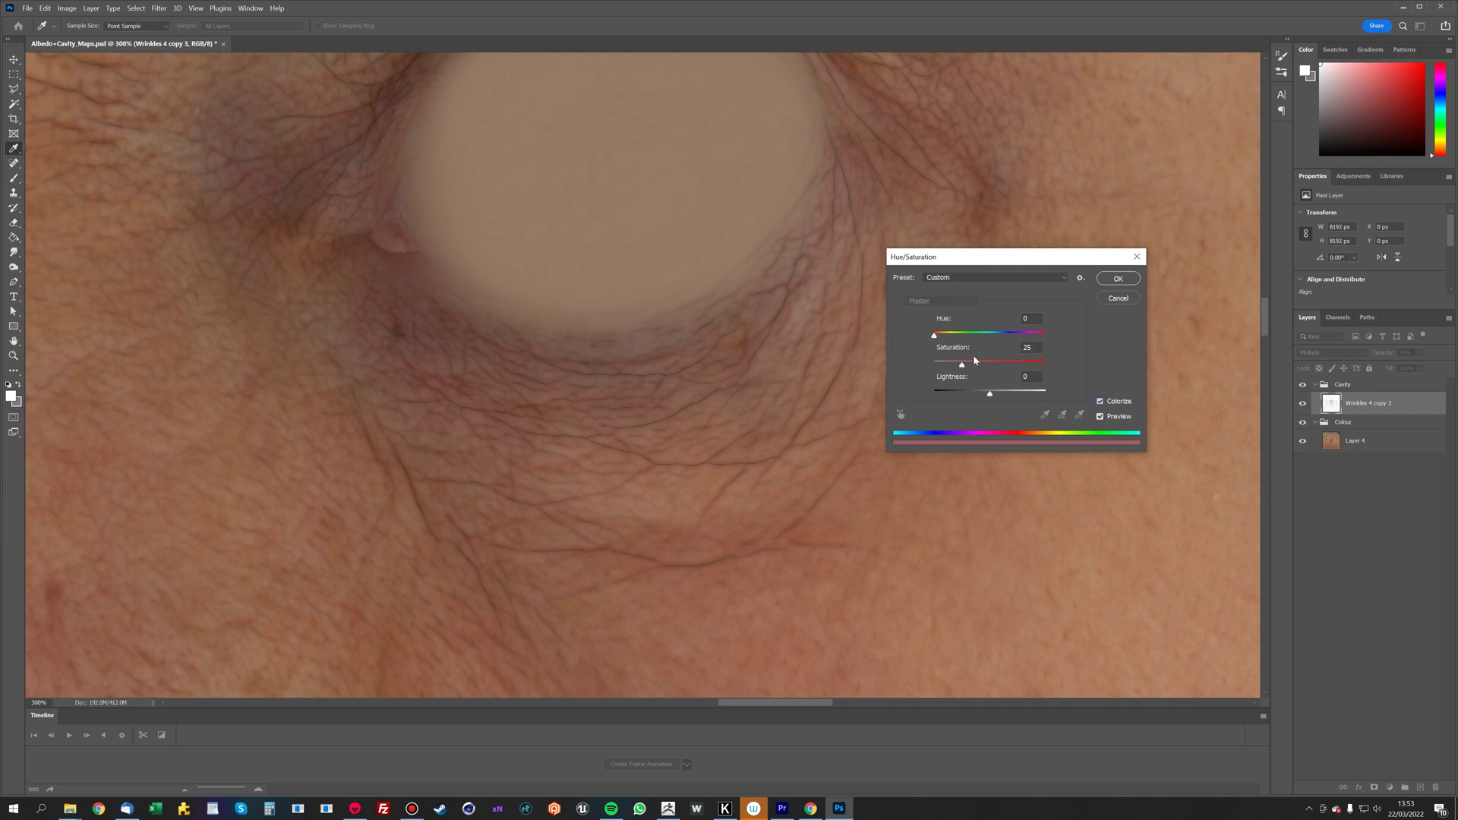
pyautogui.moveTo(963, 369); pyautogui.dragTo(990, 367)
pyautogui.hotkey('ctrl', '-')
pyautogui.click(1003, 392)
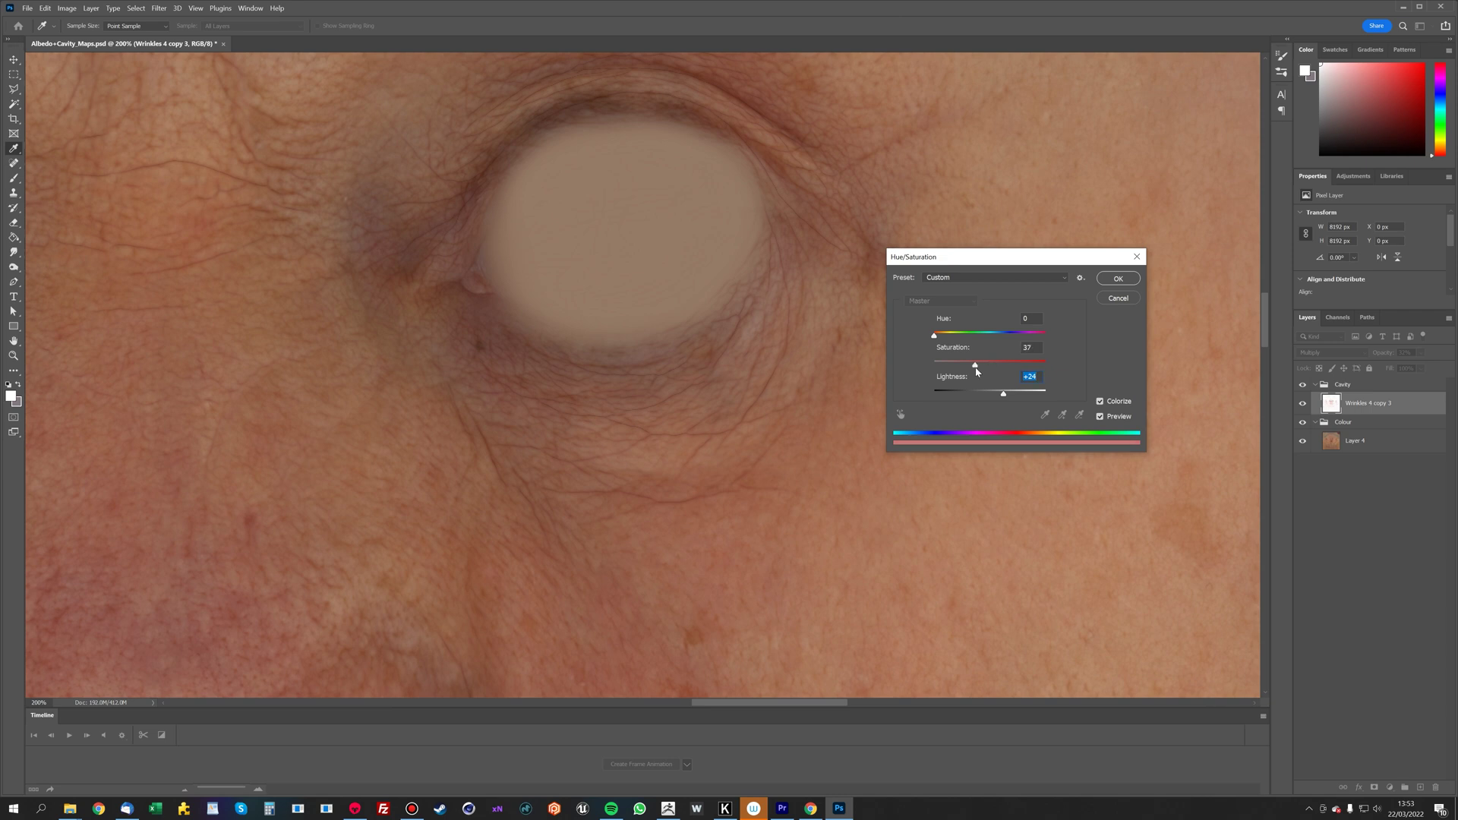
pyautogui.moveTo(978, 369); pyautogui.dragTo(945, 339)
pyautogui.moveTo(990, 393); pyautogui.dragTo(1008, 397)
pyautogui.moveTo(569, 249); pyautogui.dragTo(694, 409)
pyautogui.click(1117, 279)
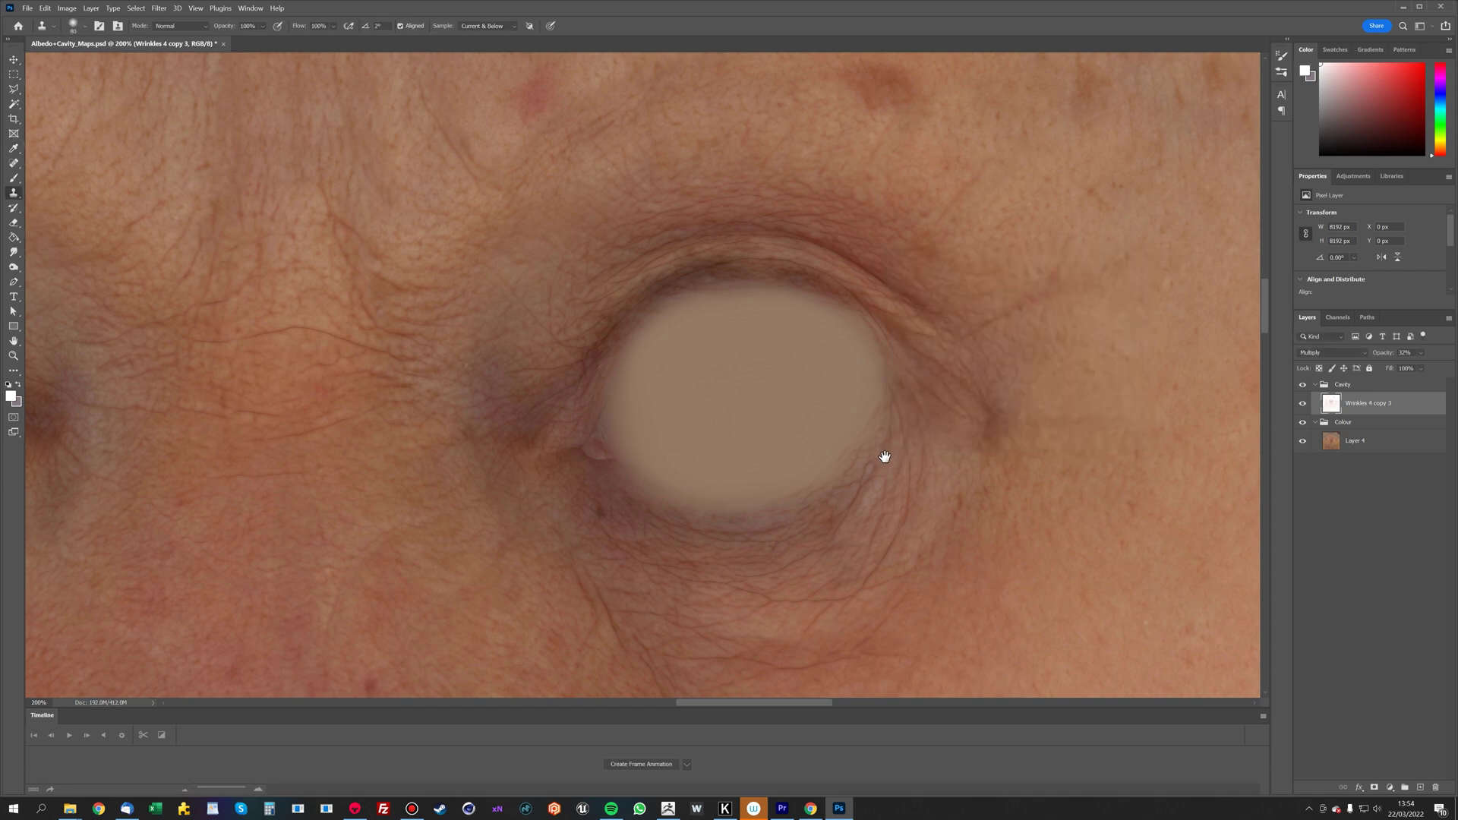
# - Examine the tinted wrinkle detail over the nose, lips, cheeks and both eyes
pyautogui.scroll(-6, 885, 455)
pyautogui.scroll(-6, 940, 423)
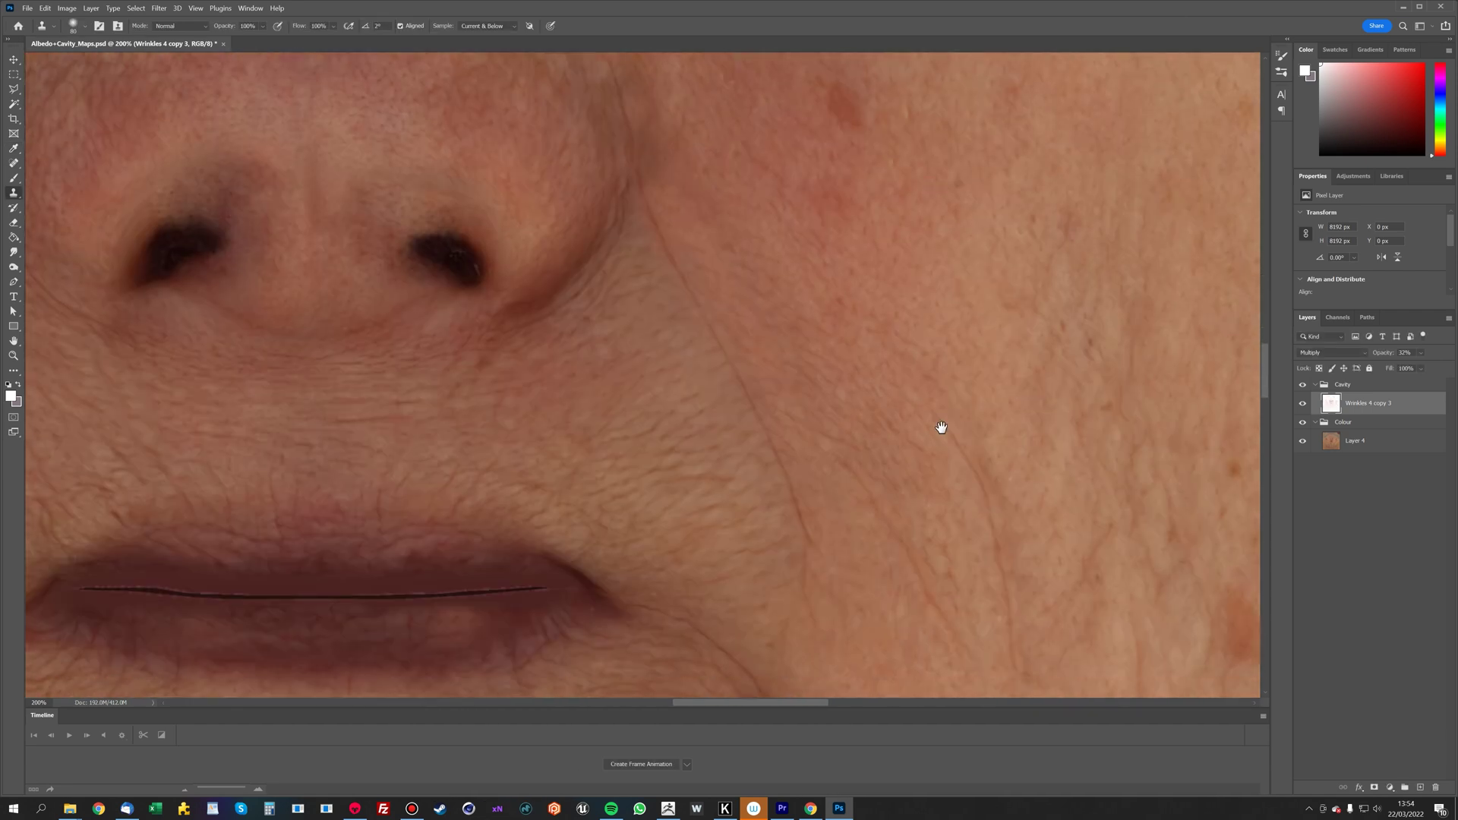
pyautogui.scroll(-3, 970, 293)
pyautogui.scroll(5, 913, 390)
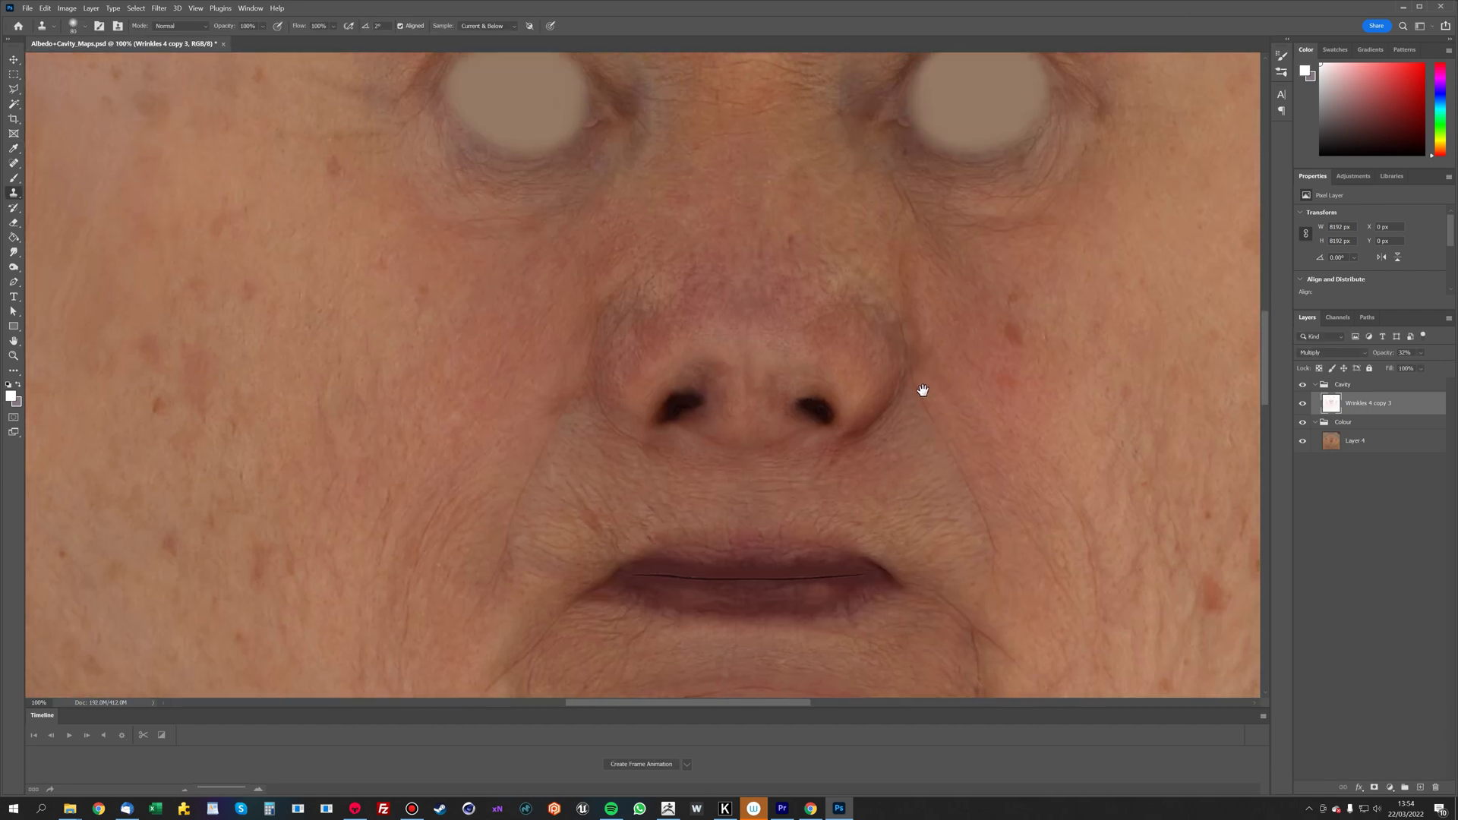
pyautogui.scroll(1, 886, 349)
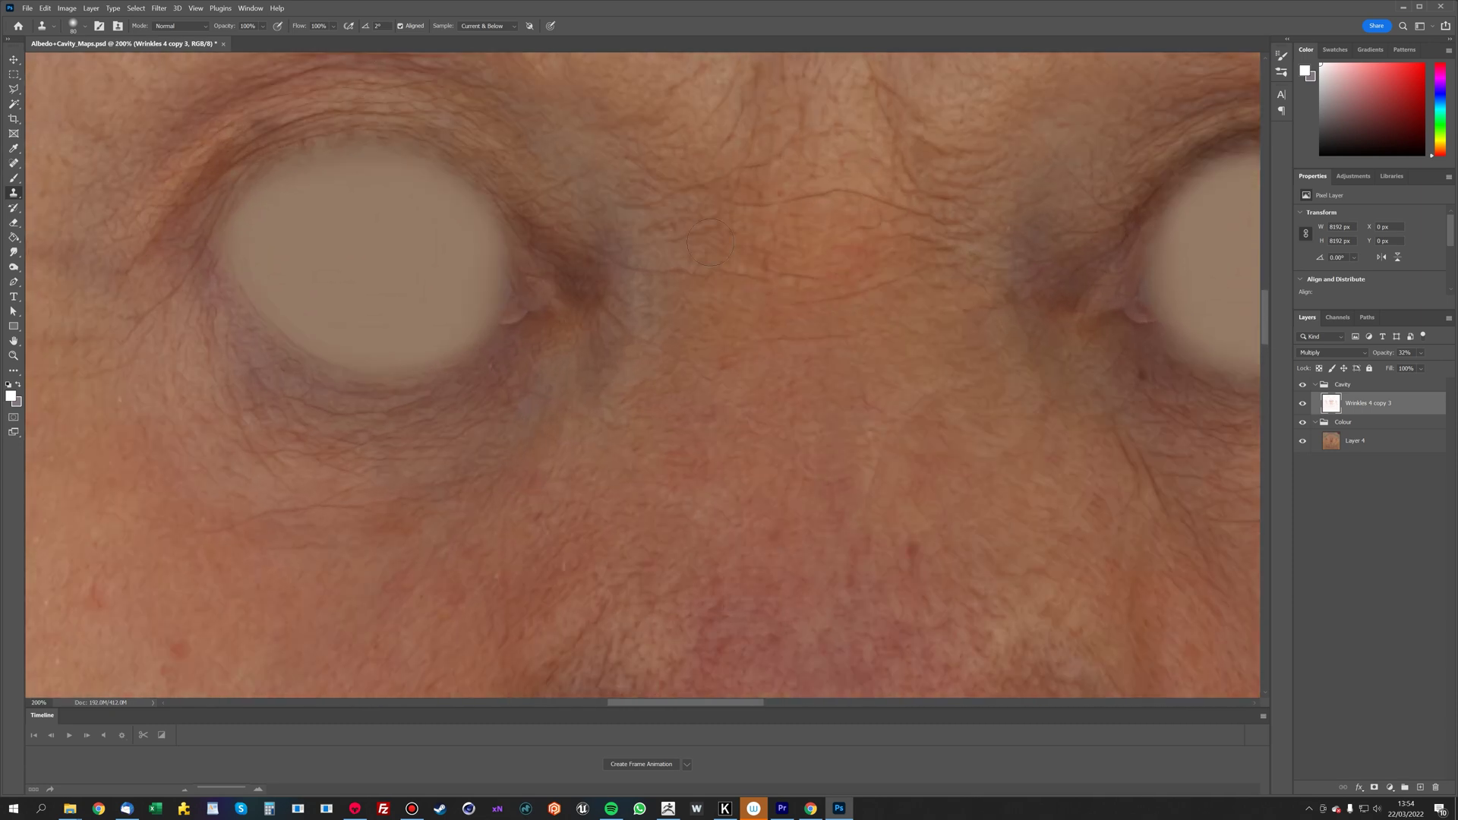
# - Save a copy of the blended face texture to the Desktop as a Photoshop file named Colour map
pyautogui.click(26, 7)
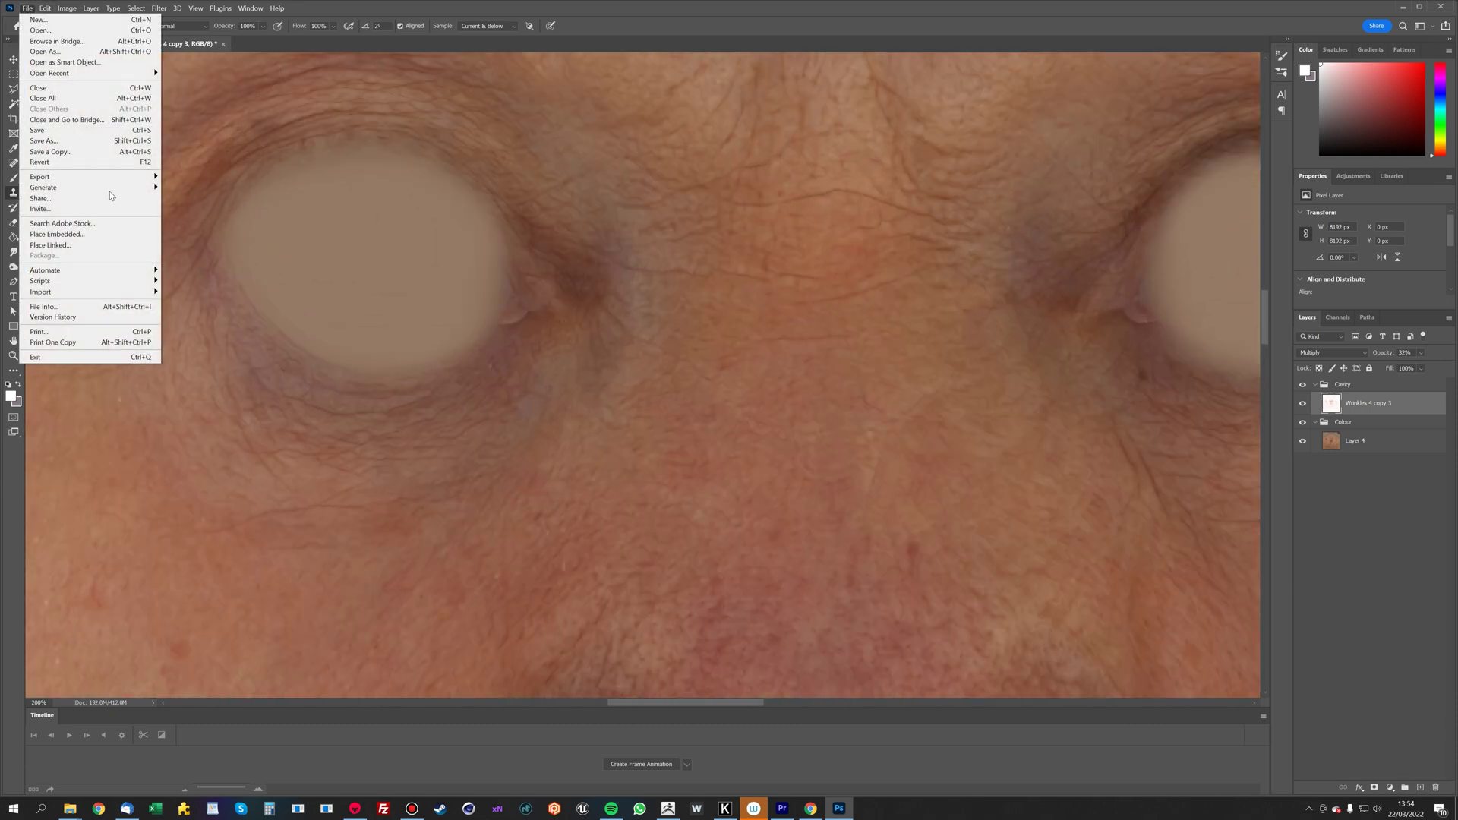
pyautogui.click(96, 152)
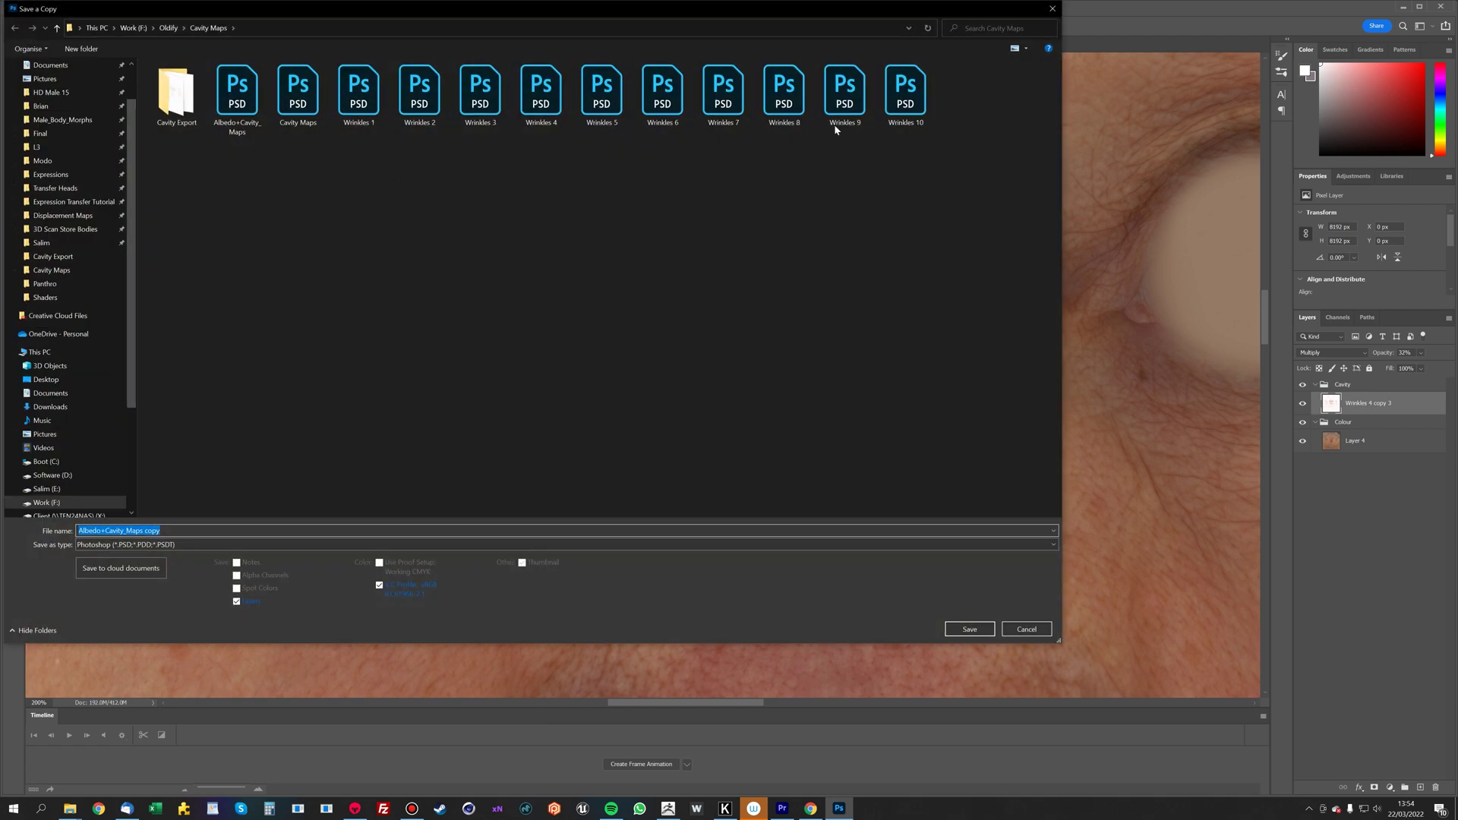
pyautogui.click(218, 545)
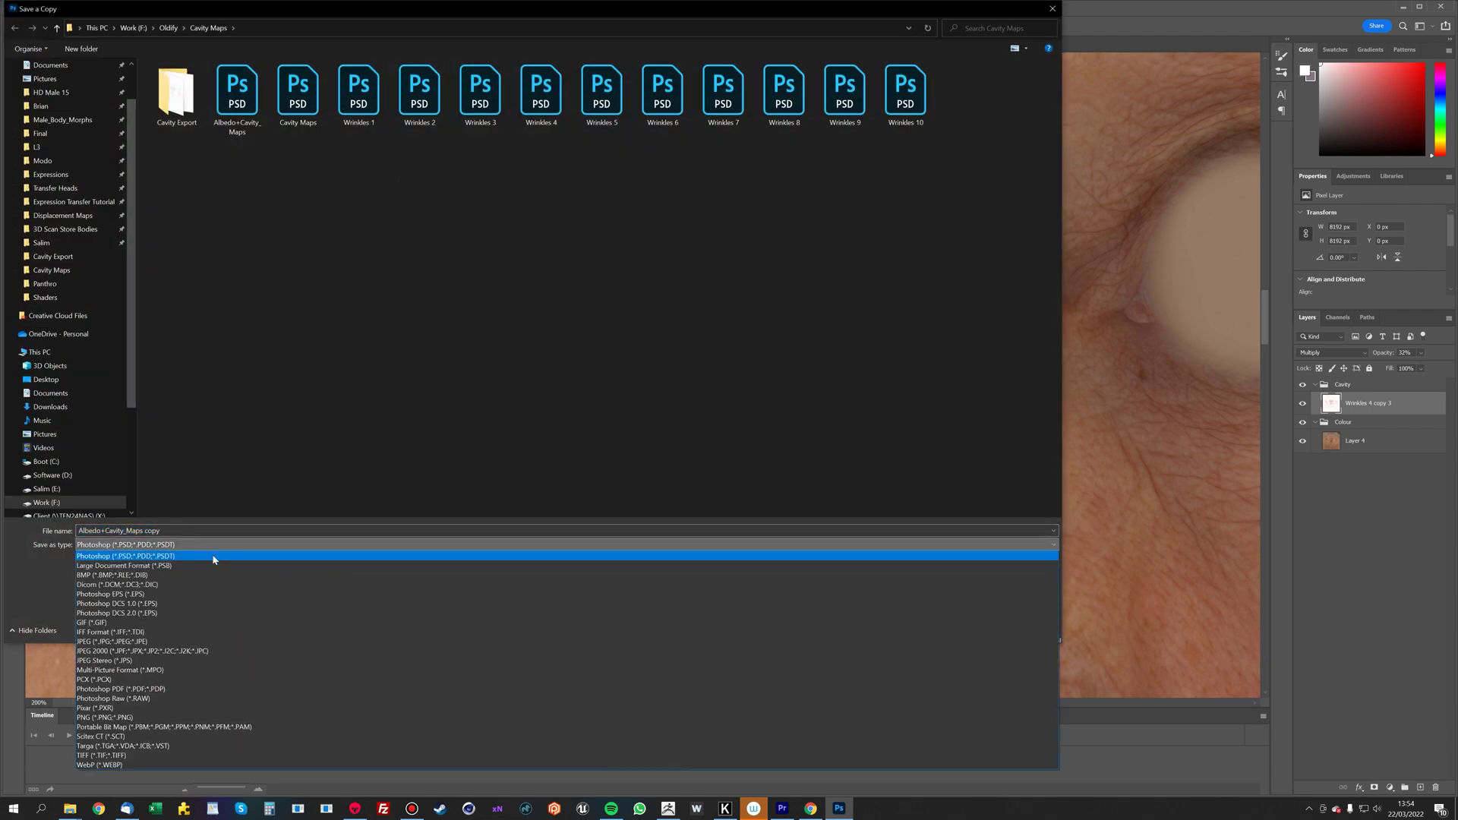
pyautogui.click(214, 559)
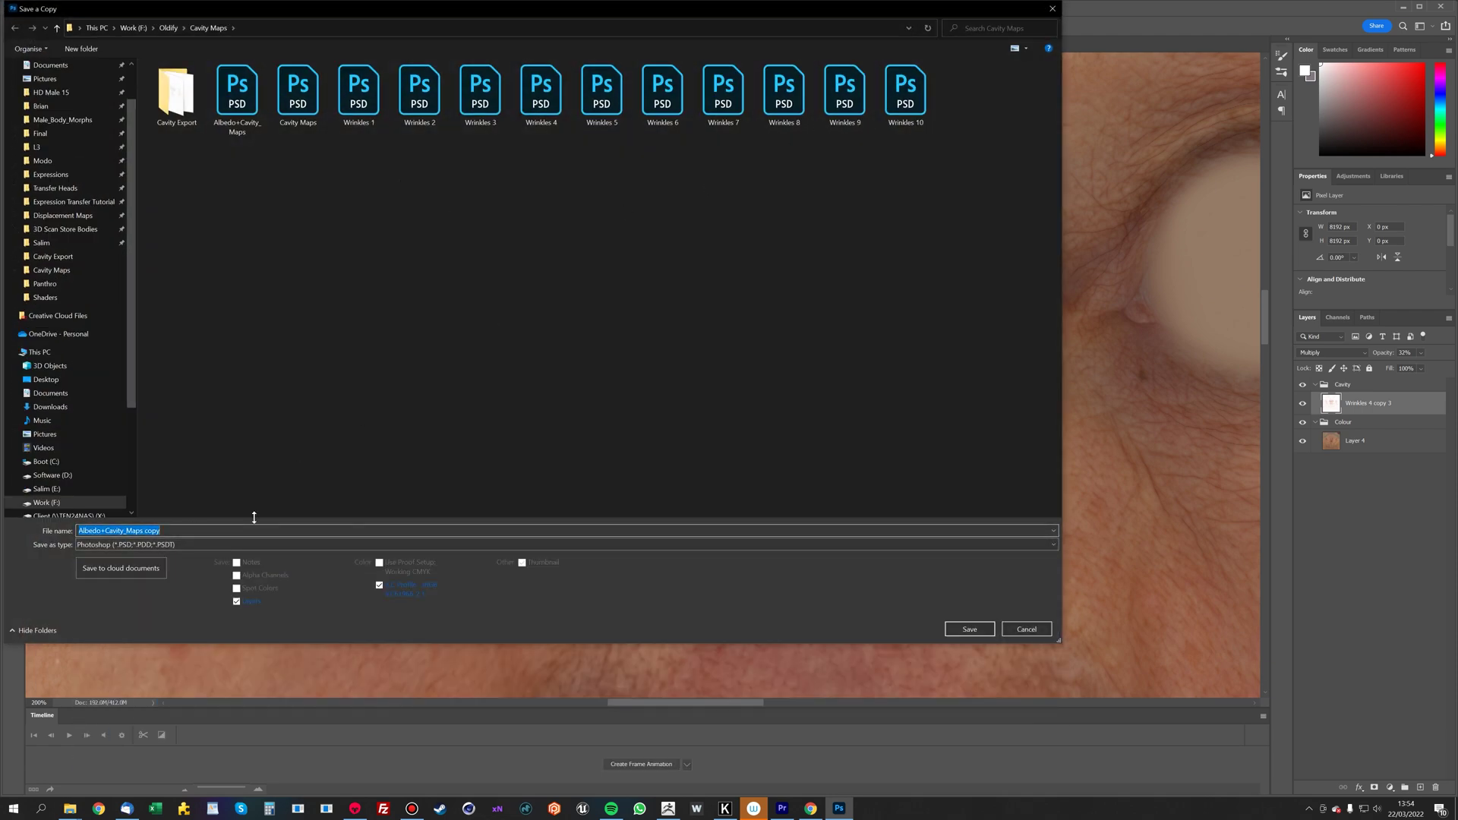
pyautogui.write('Colour map')
pyautogui.scroll(2, 45, 107)
pyautogui.click(45, 87)
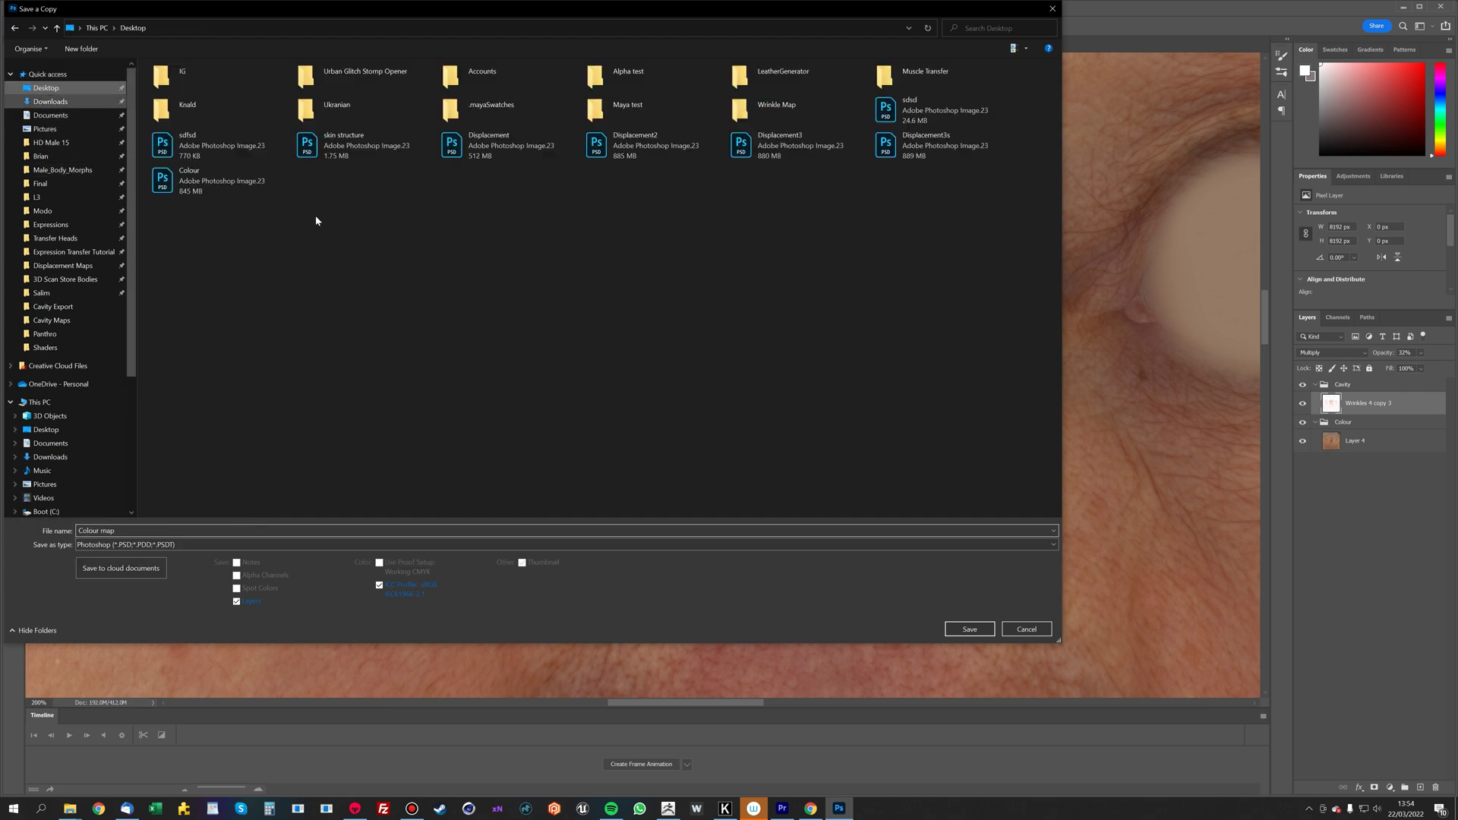
pyautogui.click(969, 629)
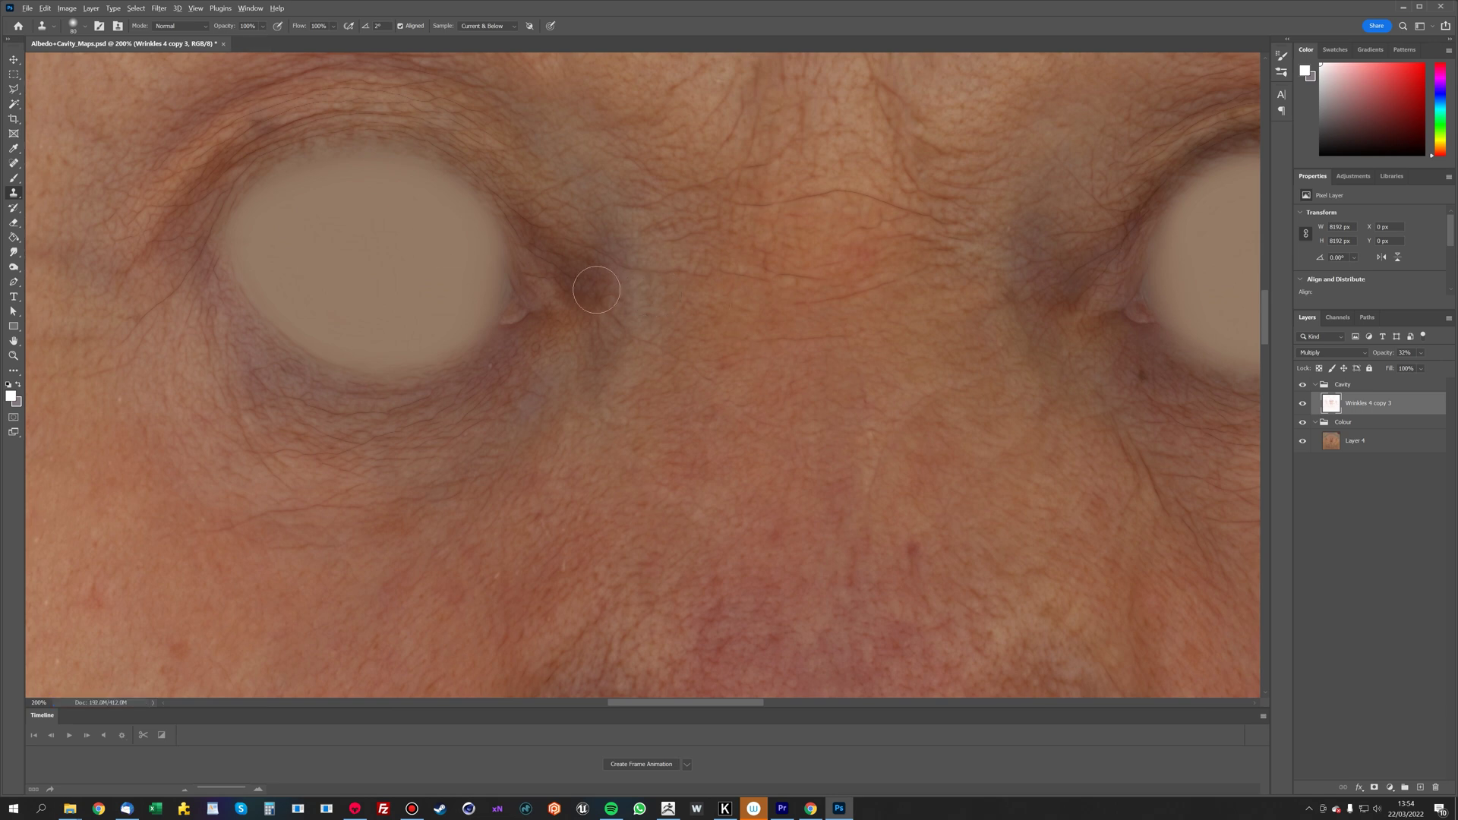
# - Switch to Marmoset Toolbag and load Colour map.psd from the Desktop as the head material's albedo map
pyautogui.hotkey('alt', 'Tab')
pyautogui.press('Tab')
pyautogui.press('Tab')
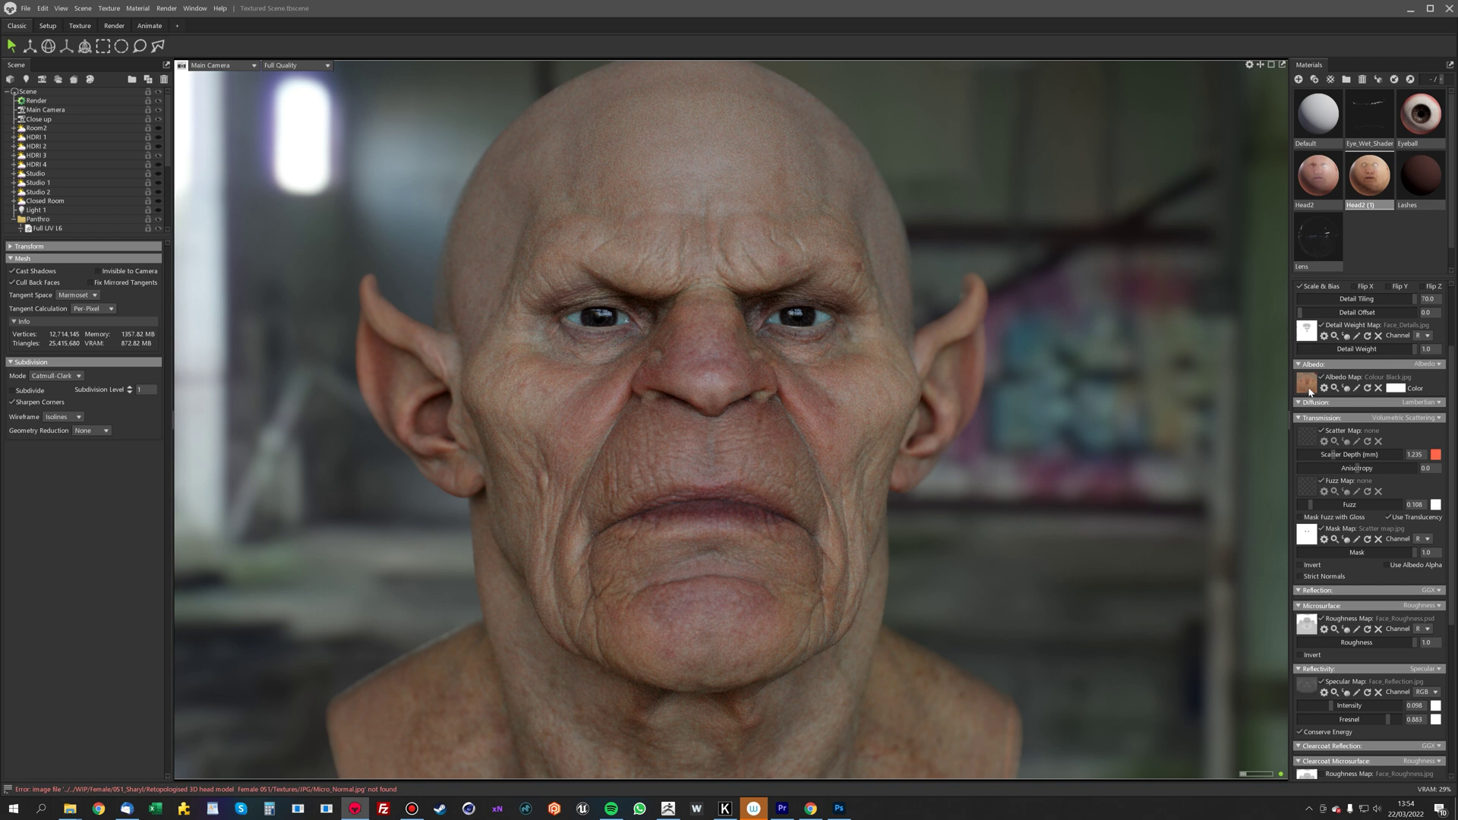
pyautogui.click(1308, 387)
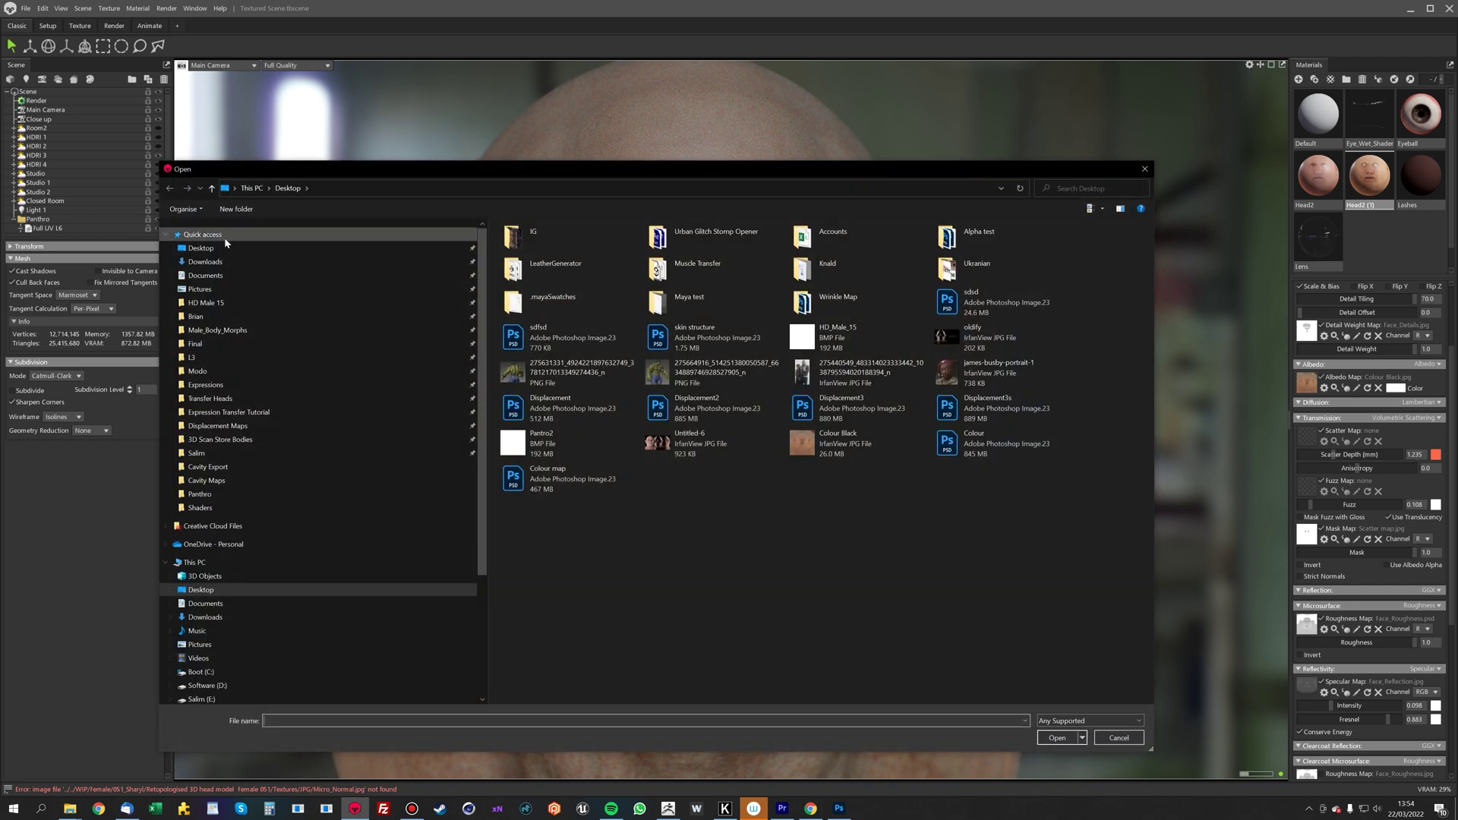
pyautogui.doubleClick(562, 490)
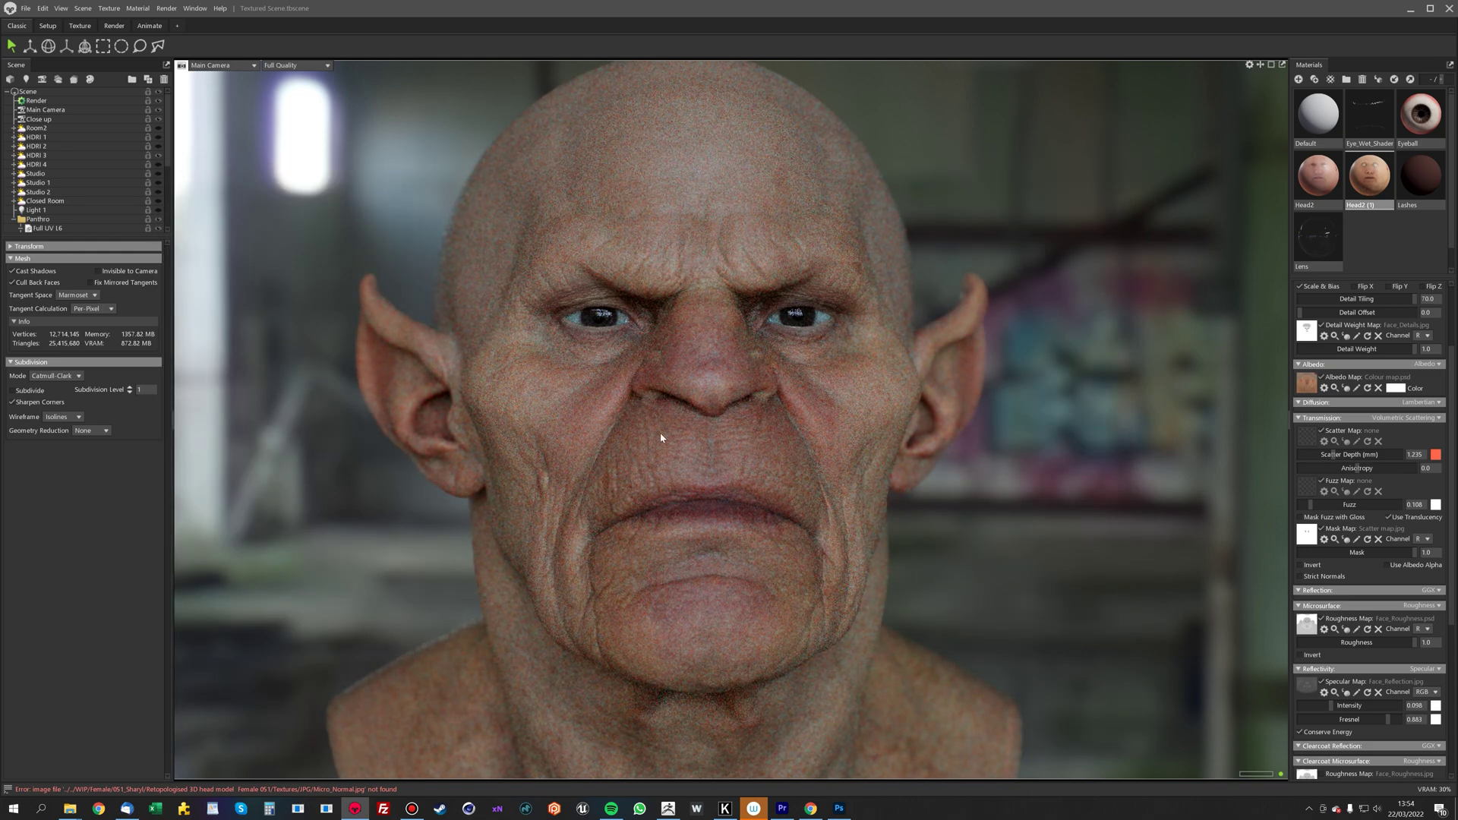
# - Examine the new colour texture on the rendered head from the front, both sides and below, including a close-up of the cheek and mouth
pyautogui.moveTo(660, 434); pyautogui.dragTo(692, 433)
pyautogui.moveTo(809, 433); pyautogui.dragTo(802, 297)
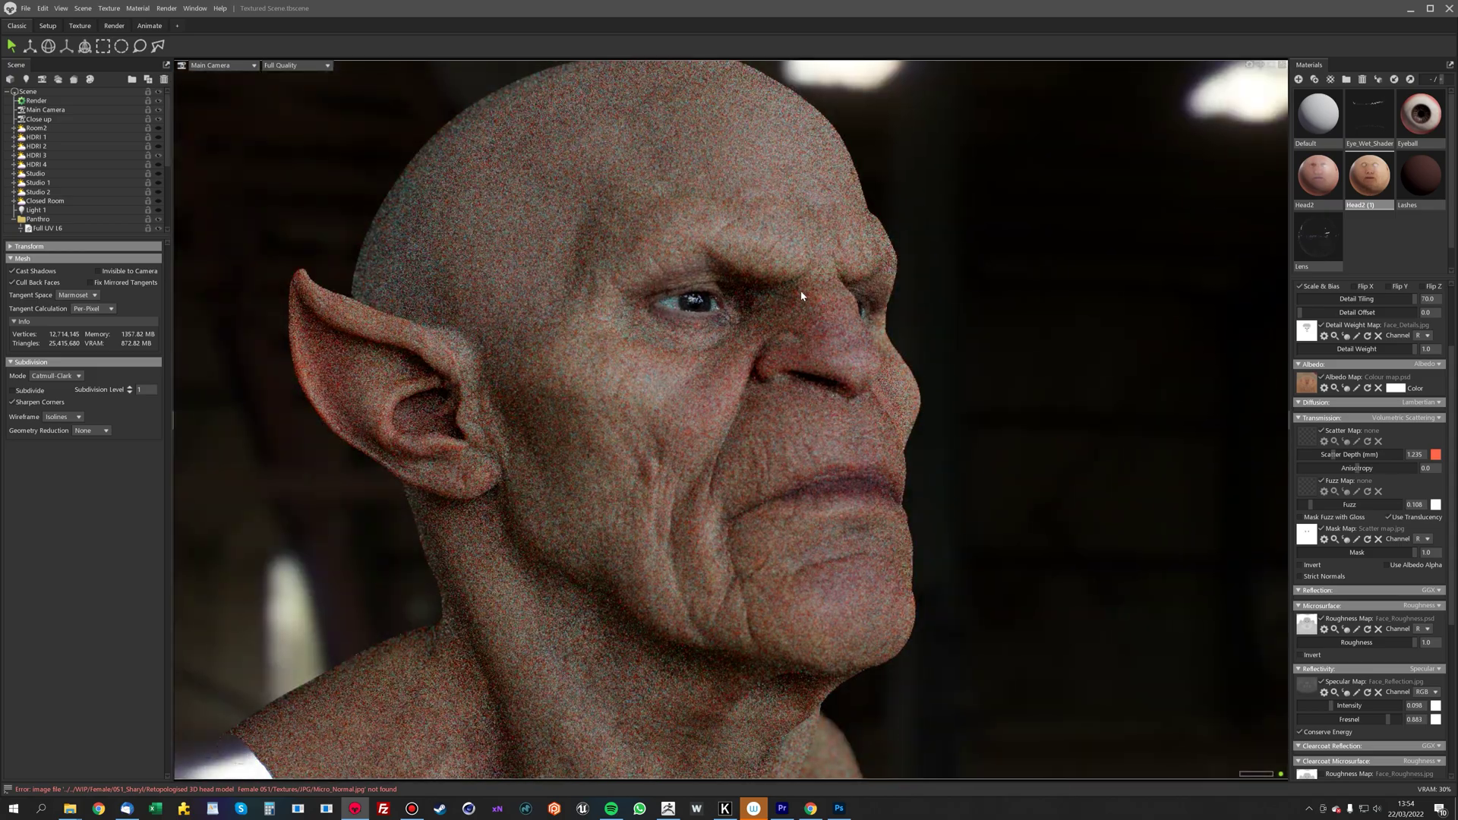
pyautogui.scroll(5, 805, 363)
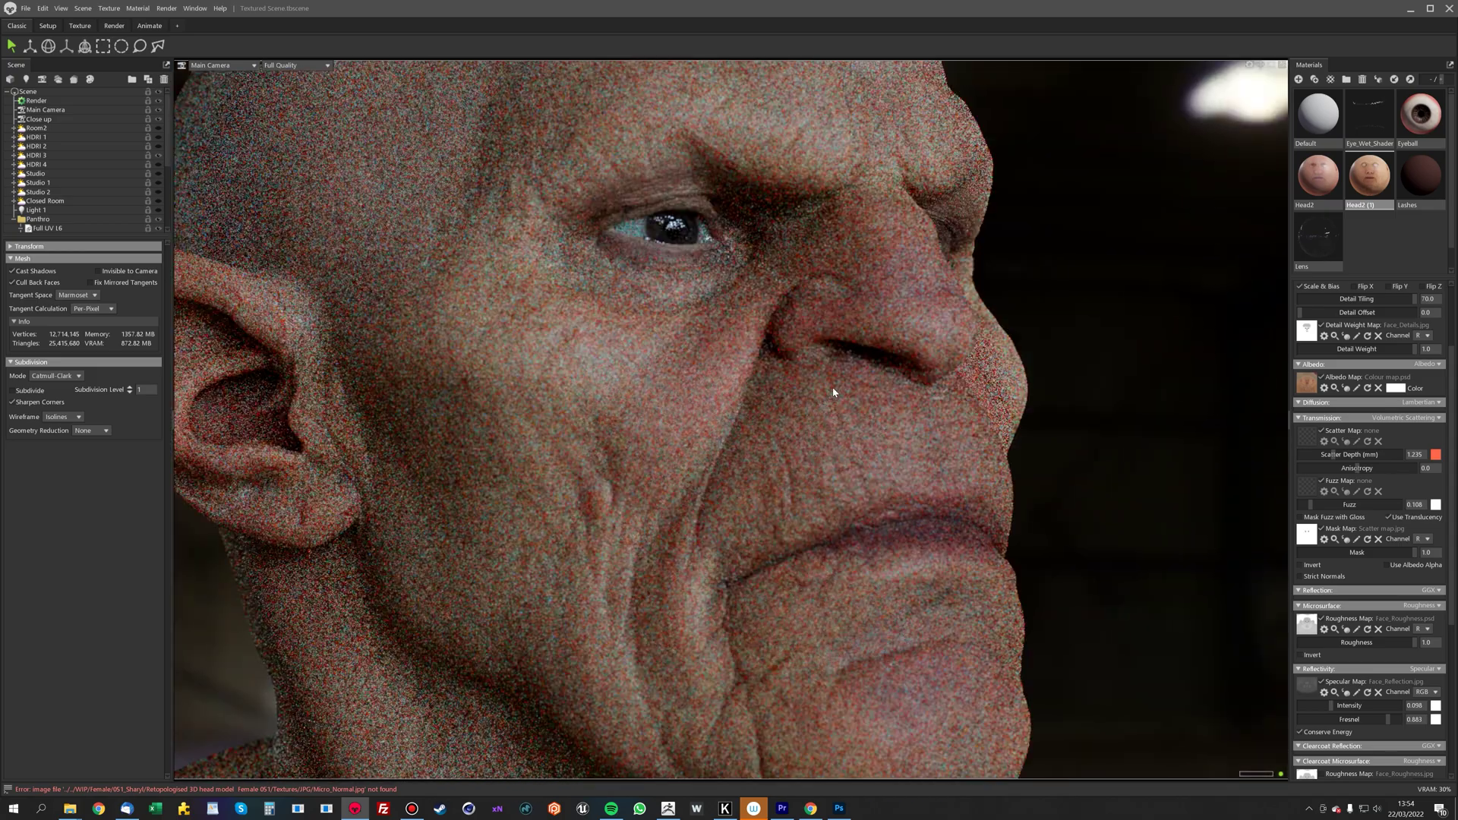
pyautogui.scroll(-2, 831, 387)
pyautogui.moveTo(882, 355); pyautogui.dragTo(1038, 339)
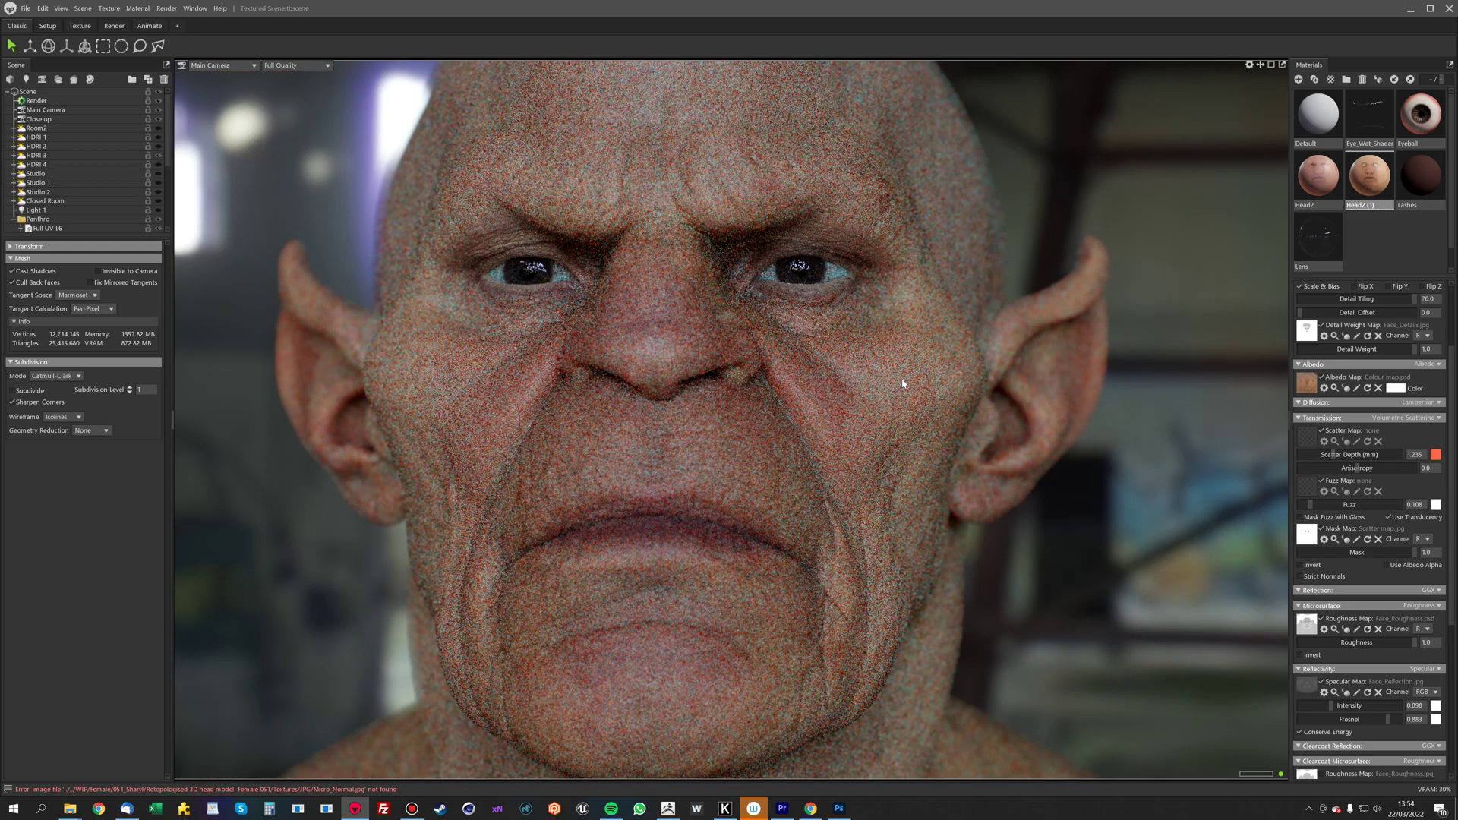
pyautogui.scroll(-3, 1371, 555)
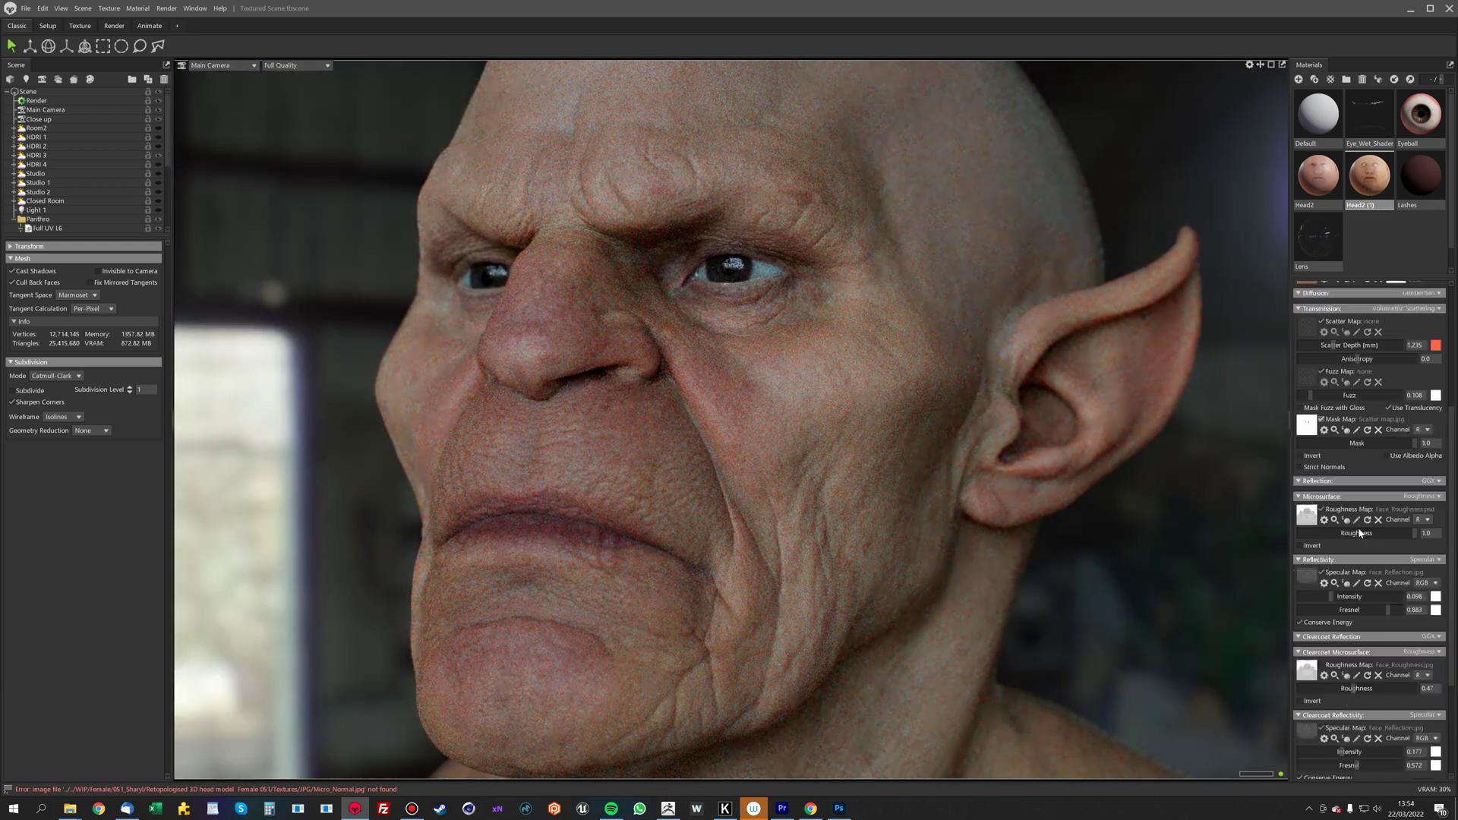
pyautogui.scroll(3, 1368, 529)
pyautogui.moveTo(690, 389); pyautogui.dragTo(969, 406)
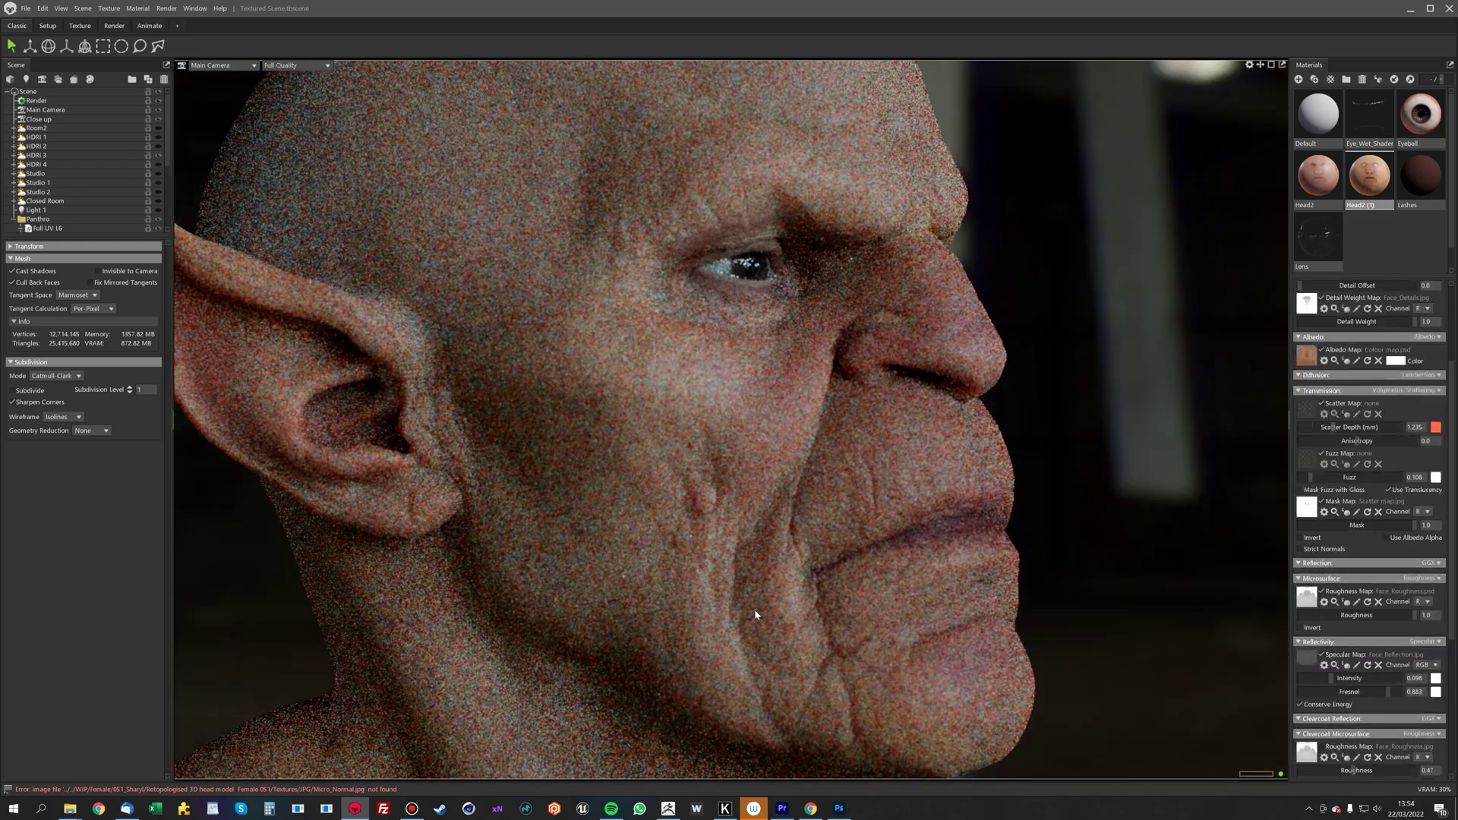
pyautogui.moveTo(817, 504); pyautogui.dragTo(789, 767)
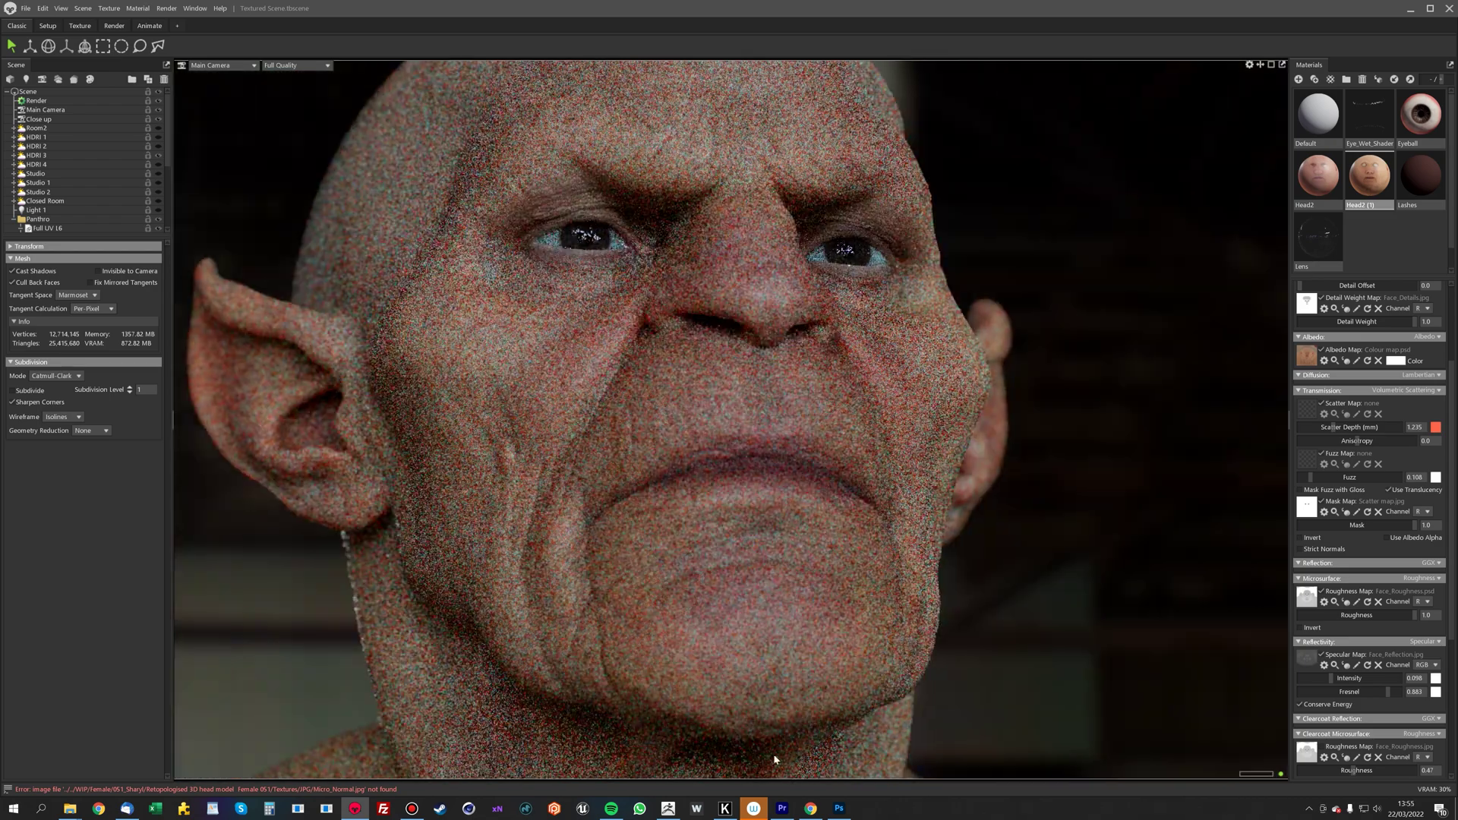
# - Switch to Chrome and open the 3D Scan Store blog article on rendering, lighting and shading in Marmoset Toolbag 4
pyautogui.click(811, 810)
pyautogui.scroll(9, 804, 263)
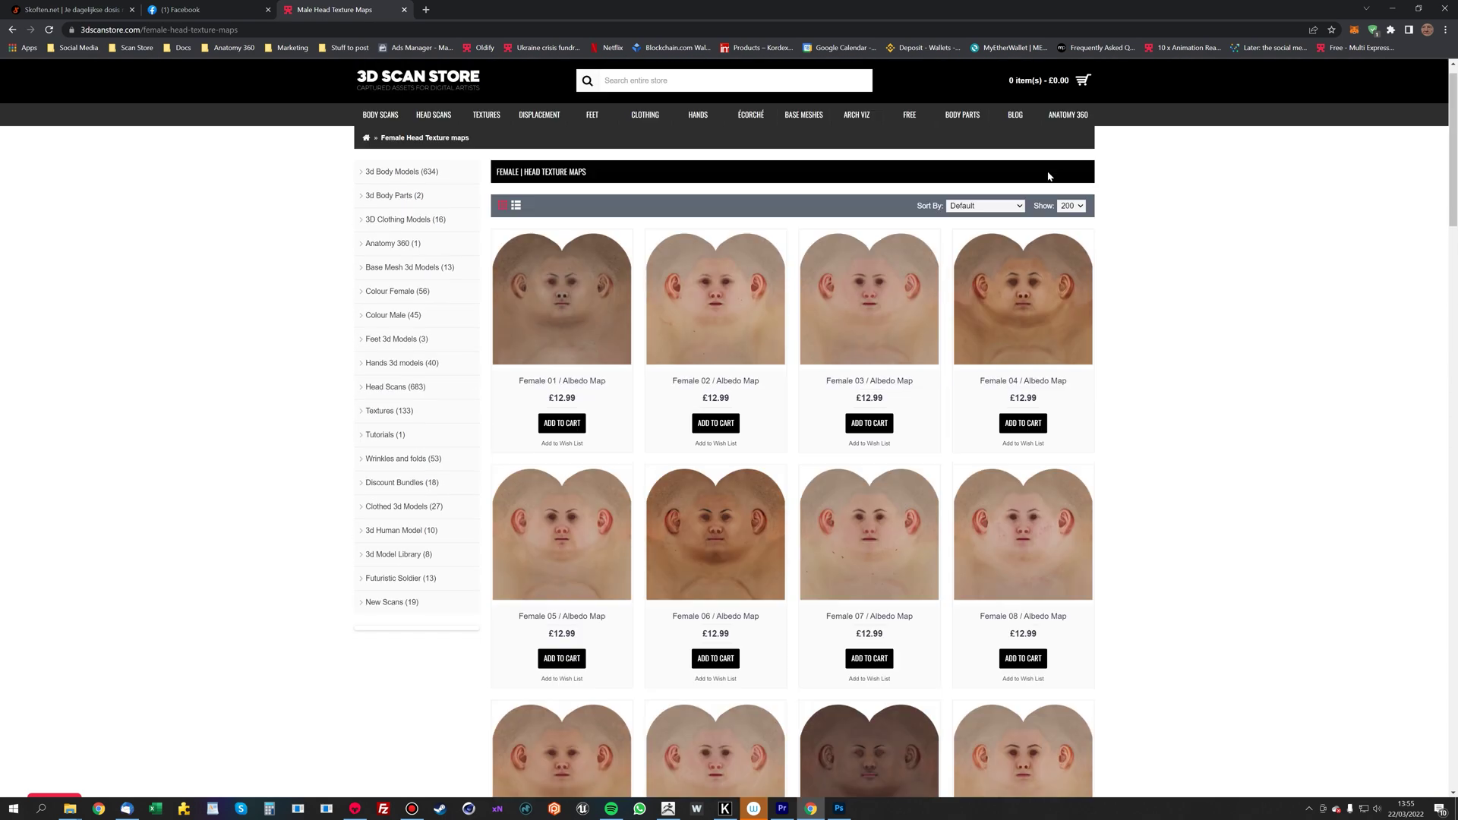
pyautogui.click(1016, 139)
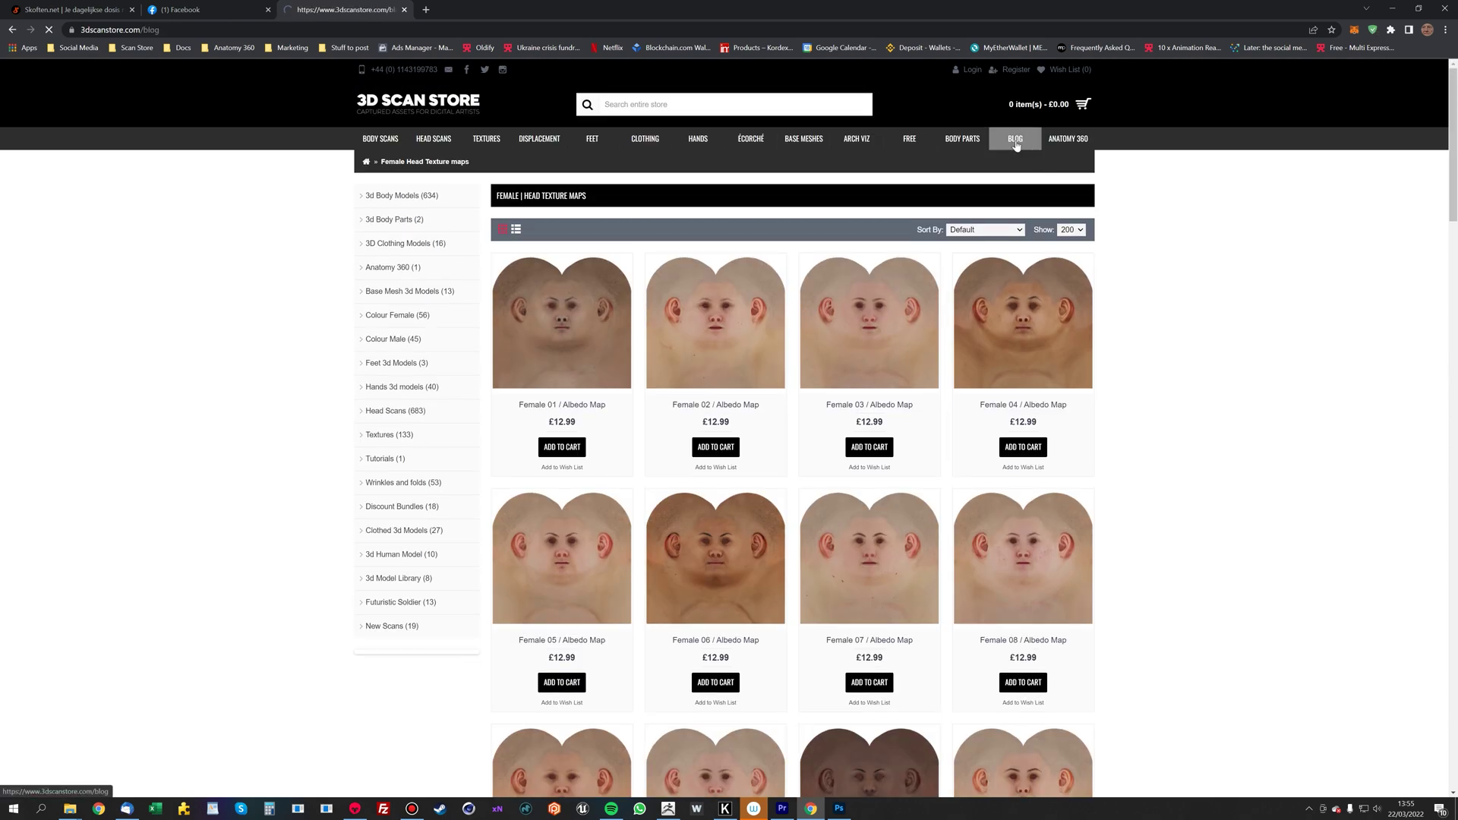
pyautogui.scroll(-9, 754, 294)
pyautogui.scroll(-7, 754, 294)
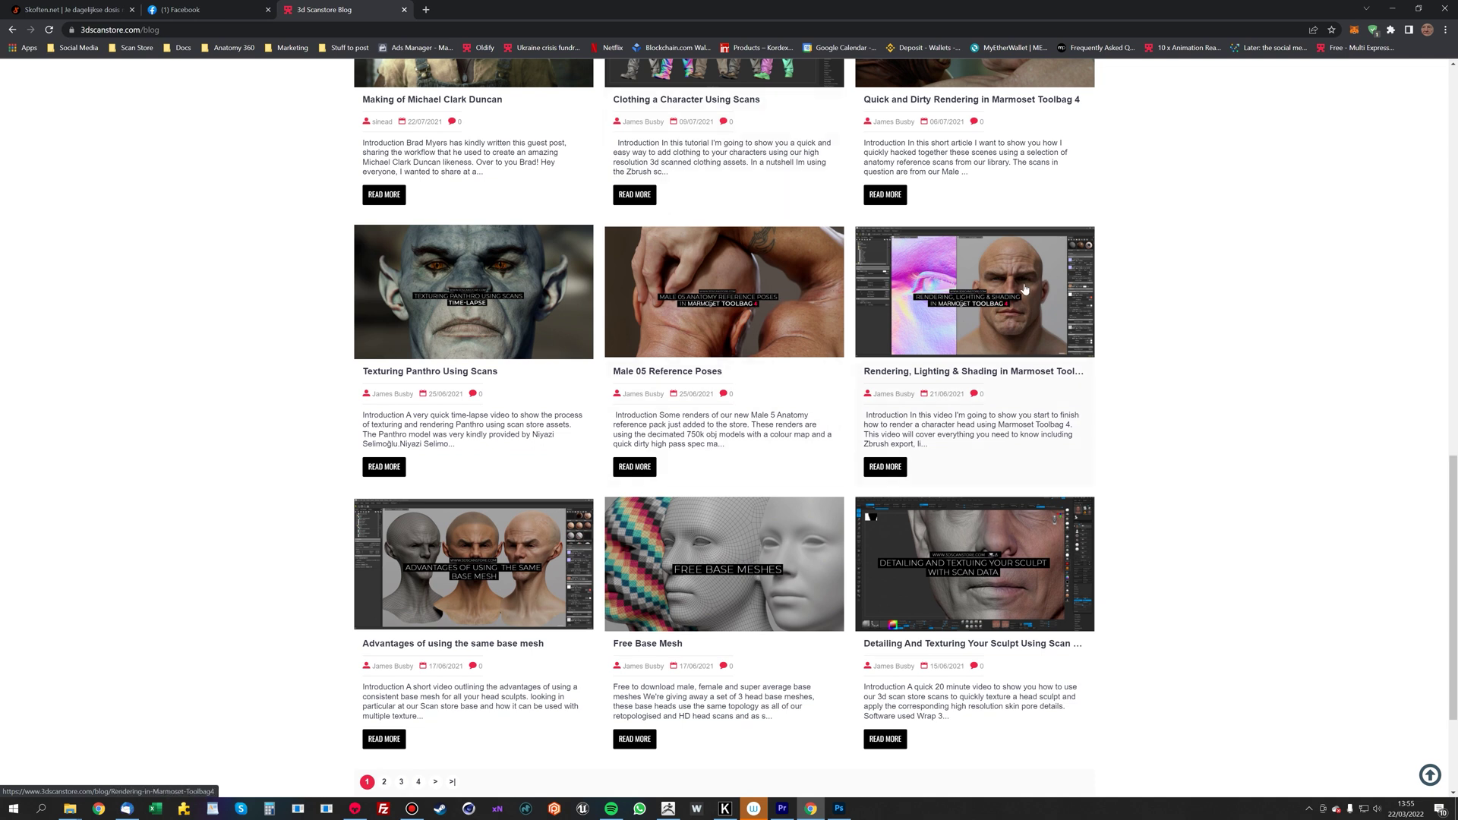
pyautogui.click(1028, 288)
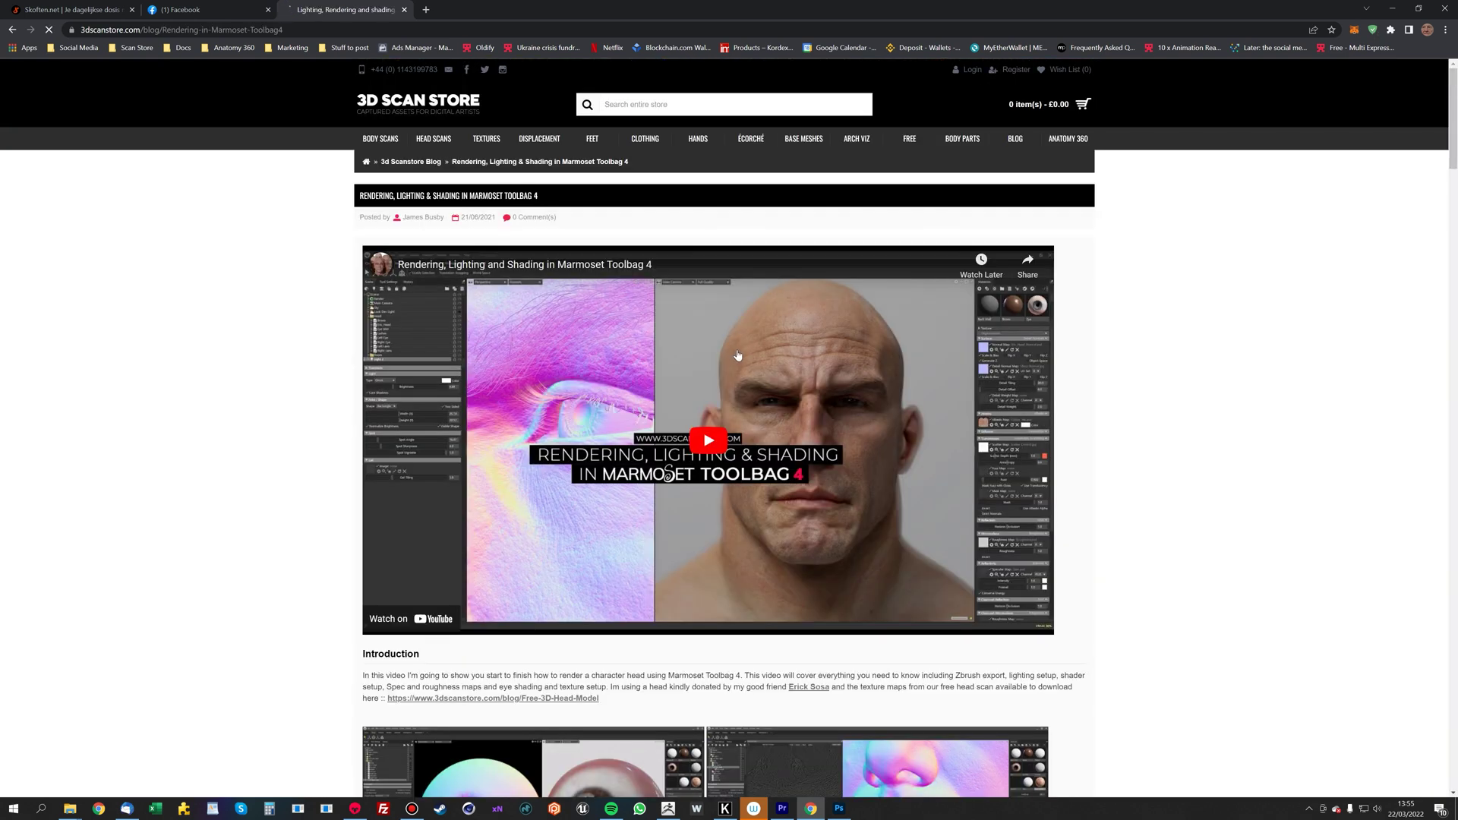
# - Look through the article's example renders of the character head and its skin close-ups
pyautogui.scroll(-4, 771, 342)
pyautogui.scroll(-15, 771, 343)
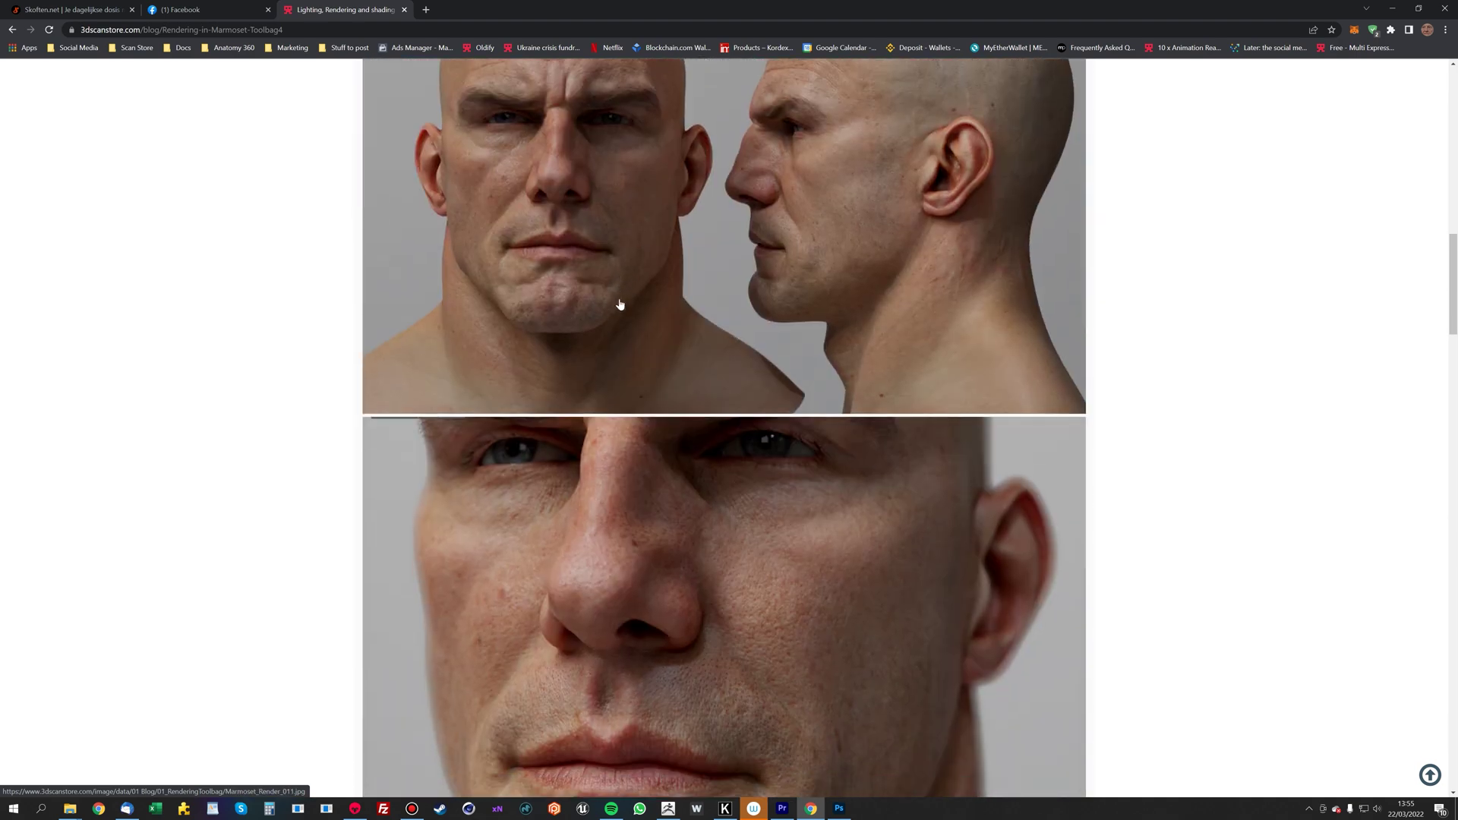
pyautogui.scroll(-18, 653, 309)
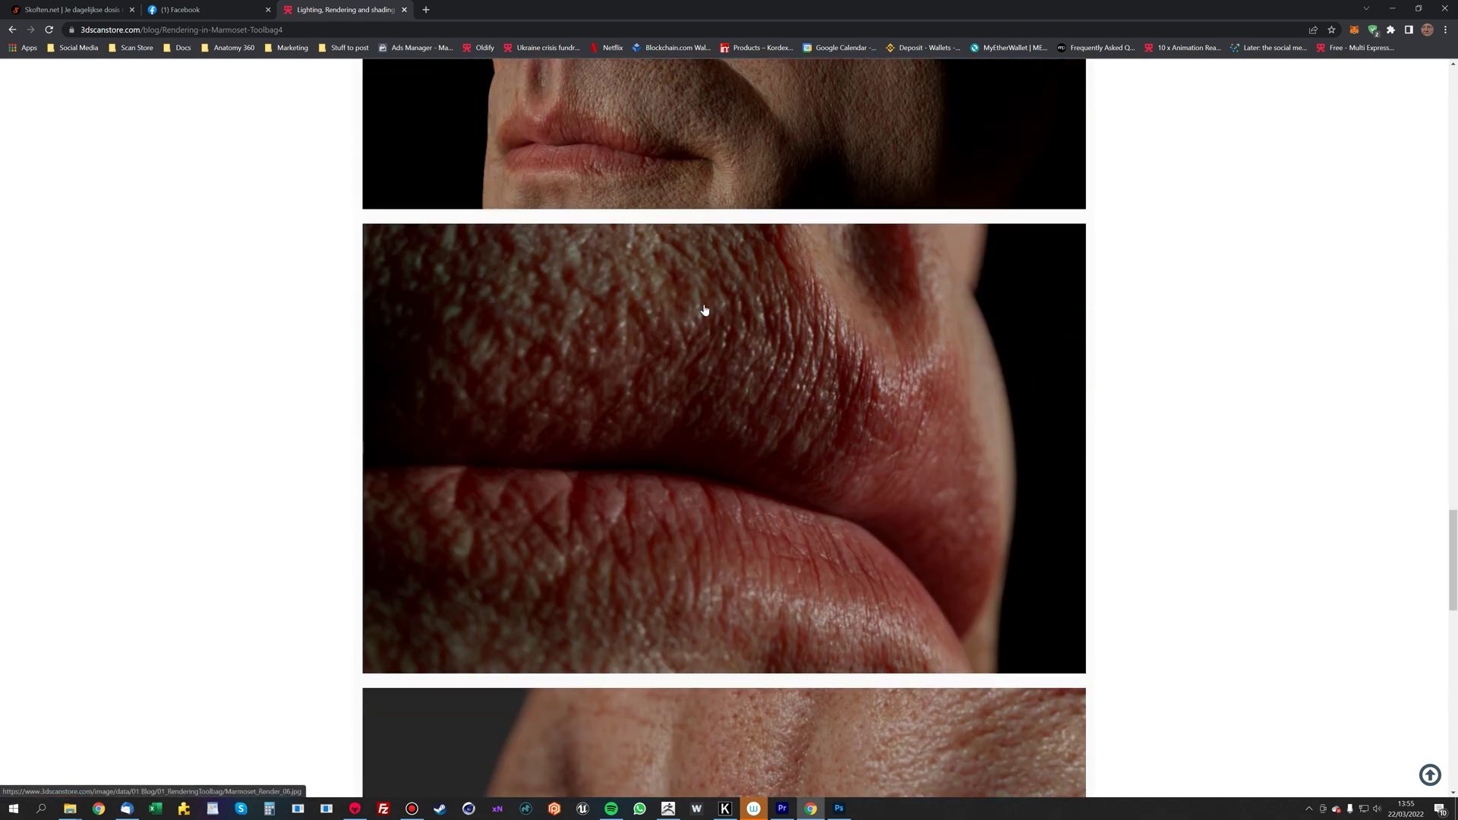
pyautogui.scroll(-8, 722, 310)
# - Return to Marmoset Toolbag and inspect the textured head from the front and in three-quarter view
pyautogui.hotkey('alt', 'Tab')
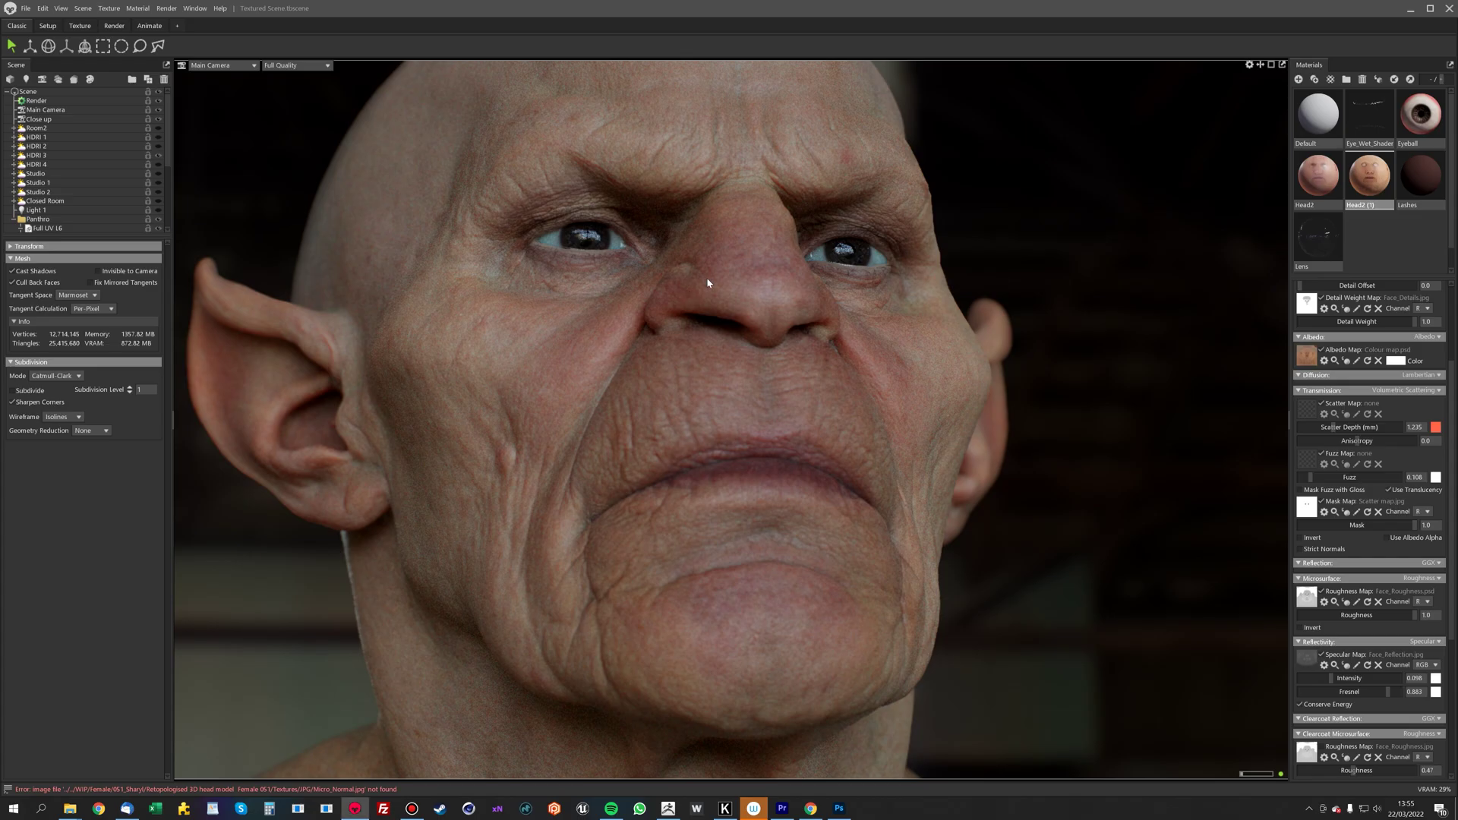
pyautogui.moveTo(706, 336); pyautogui.dragTo(903, 367)
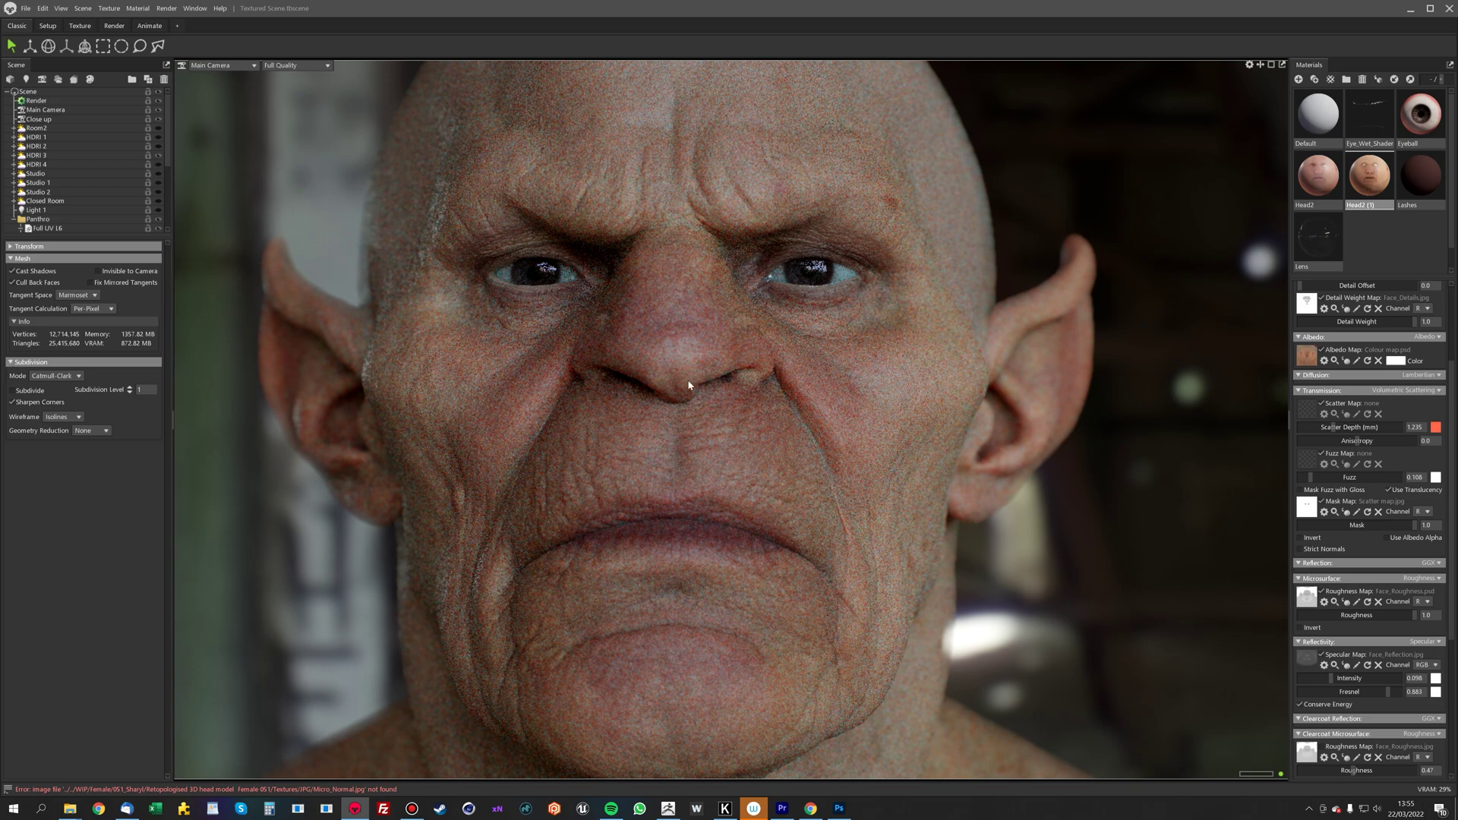
pyautogui.moveTo(690, 389); pyautogui.dragTo(687, 347)
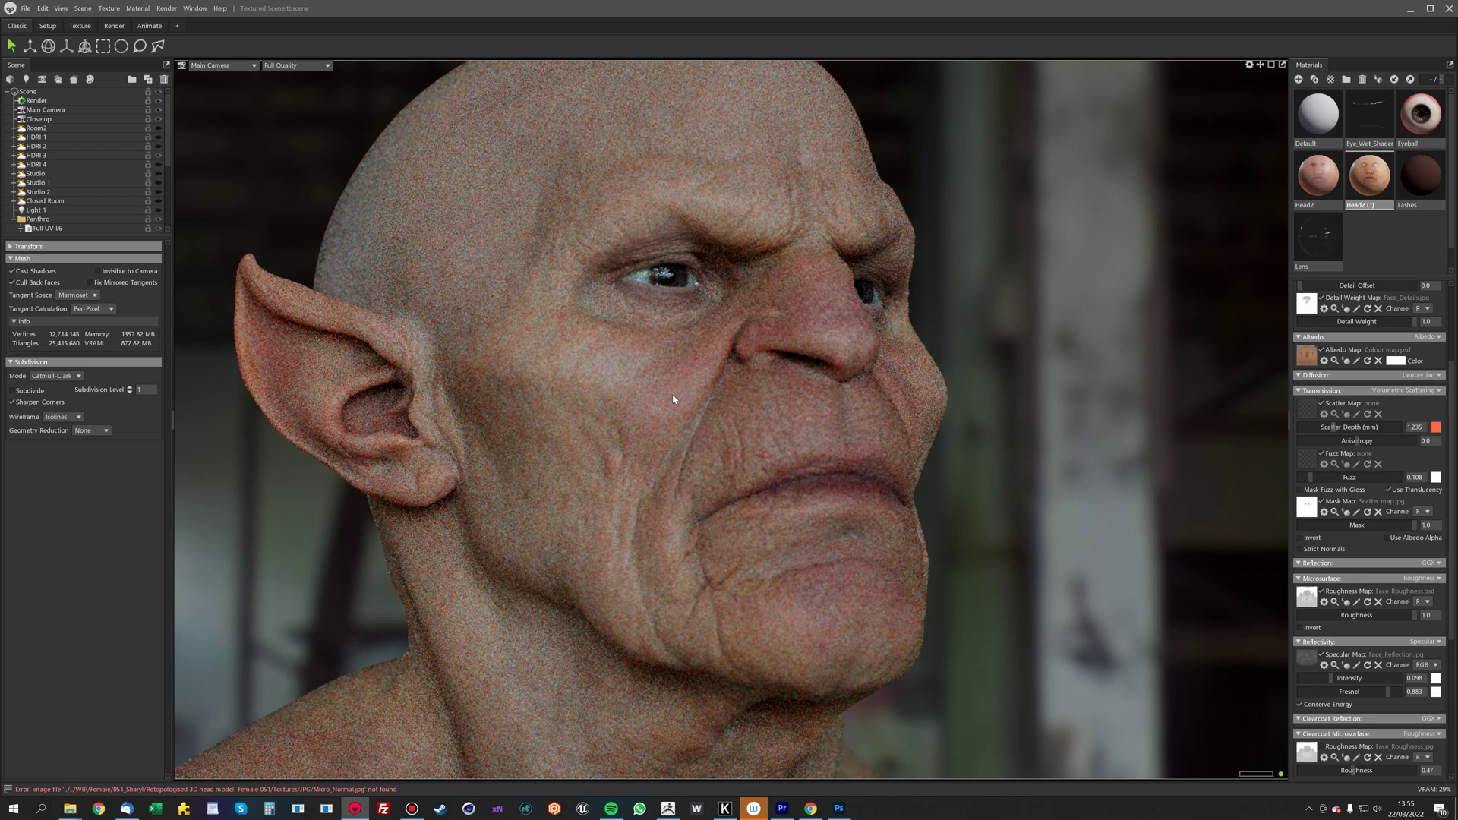